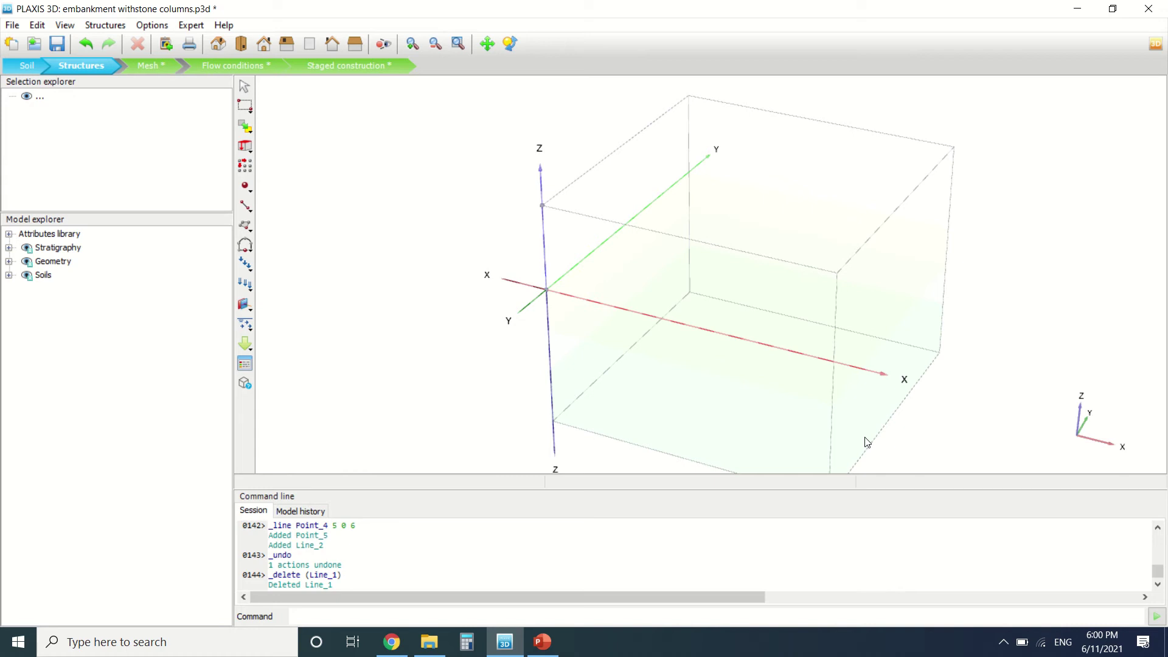
# Draw lines from the origin through (0,0,6), (5,0,6) and (12,0,0), closing back at the origin.
pyautogui.click(246, 206)
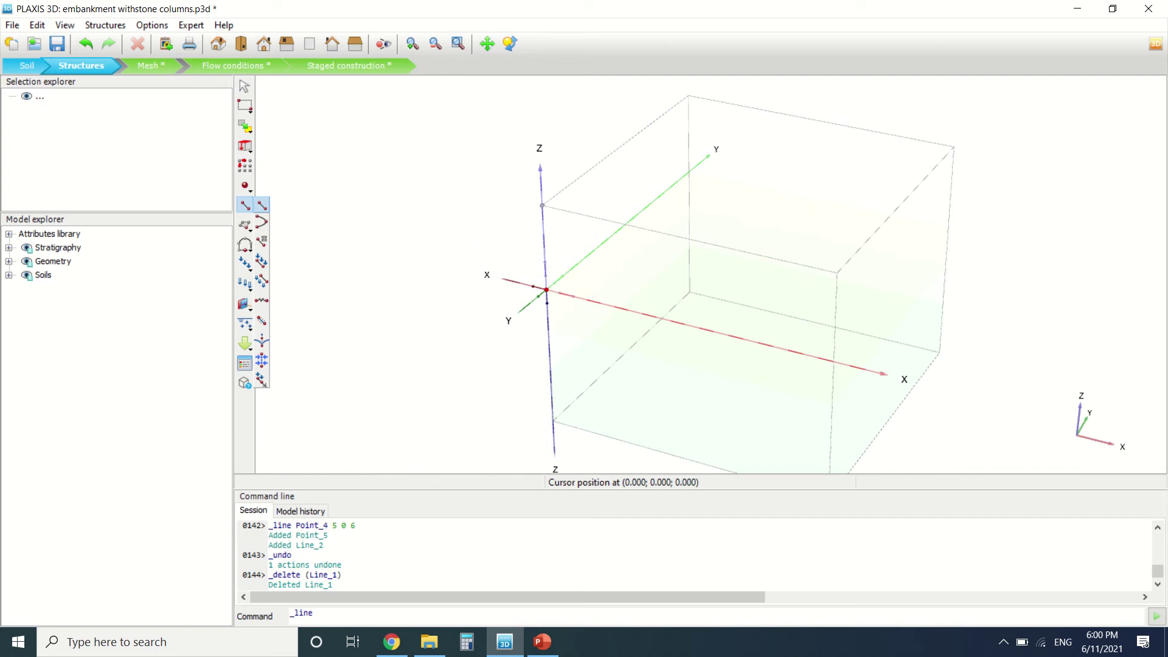
pyautogui.click(546, 290)
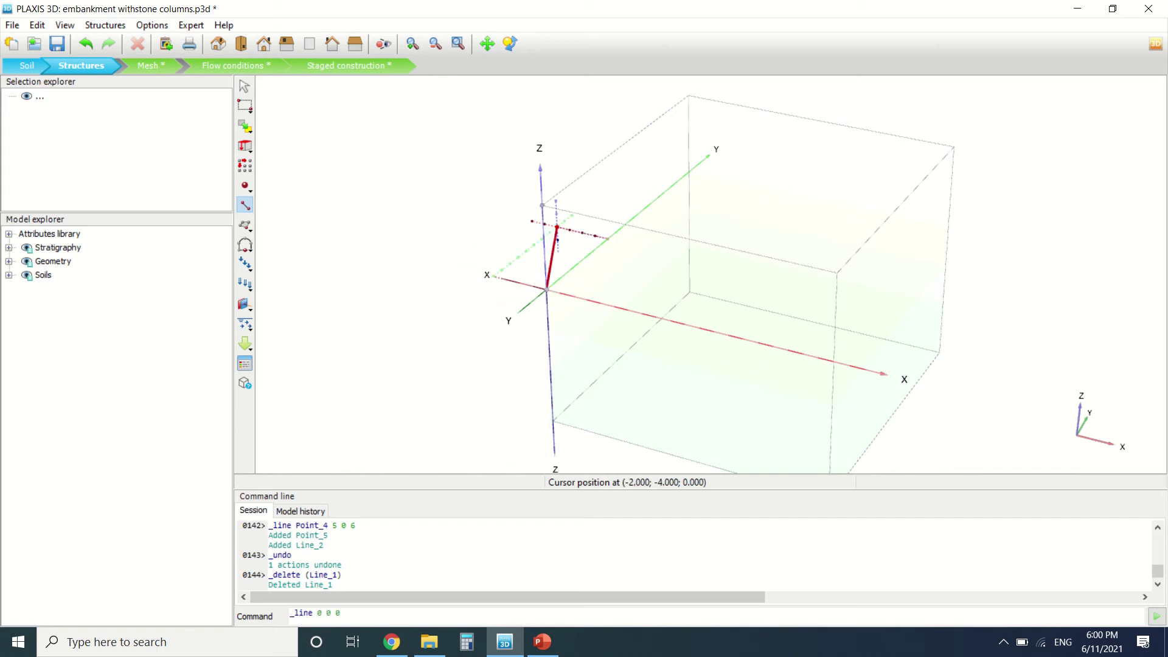
pyautogui.write('0 ')
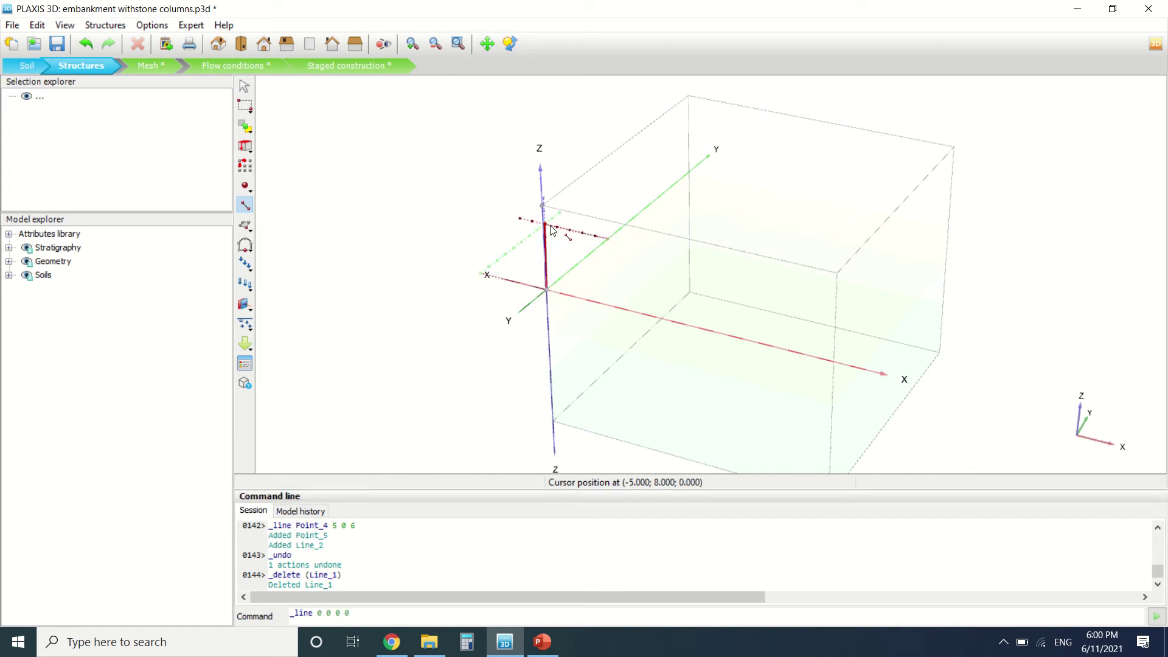
pyautogui.write('0 6')
pyautogui.press('Return')
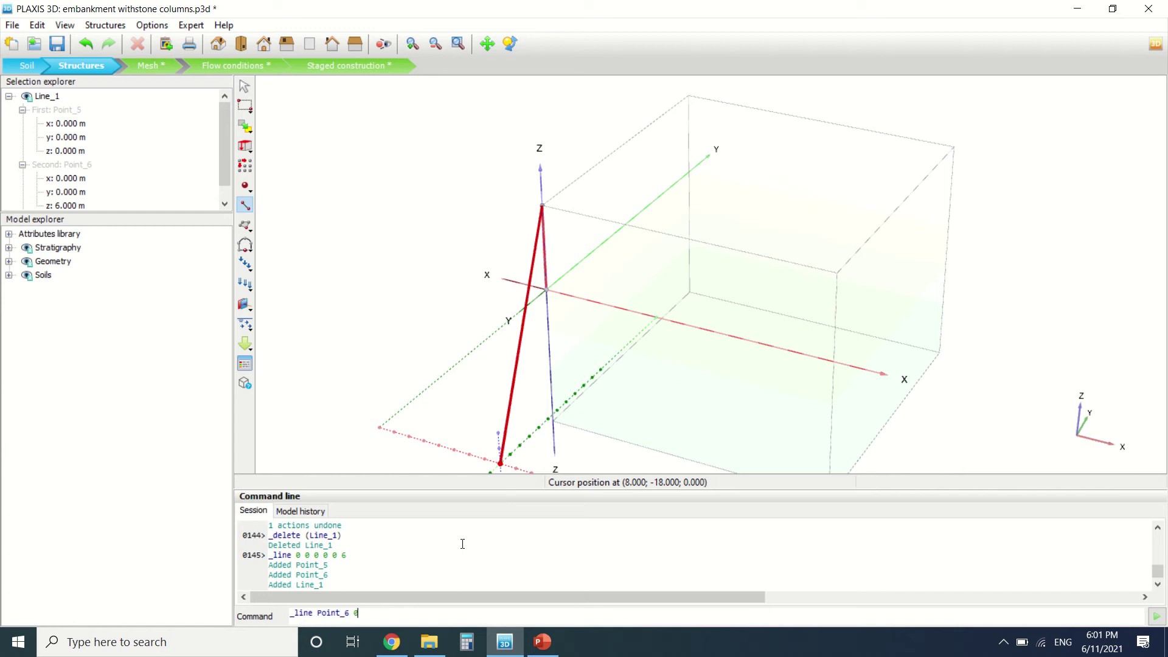
pyautogui.write('5 0 6')
pyautogui.press('Return')
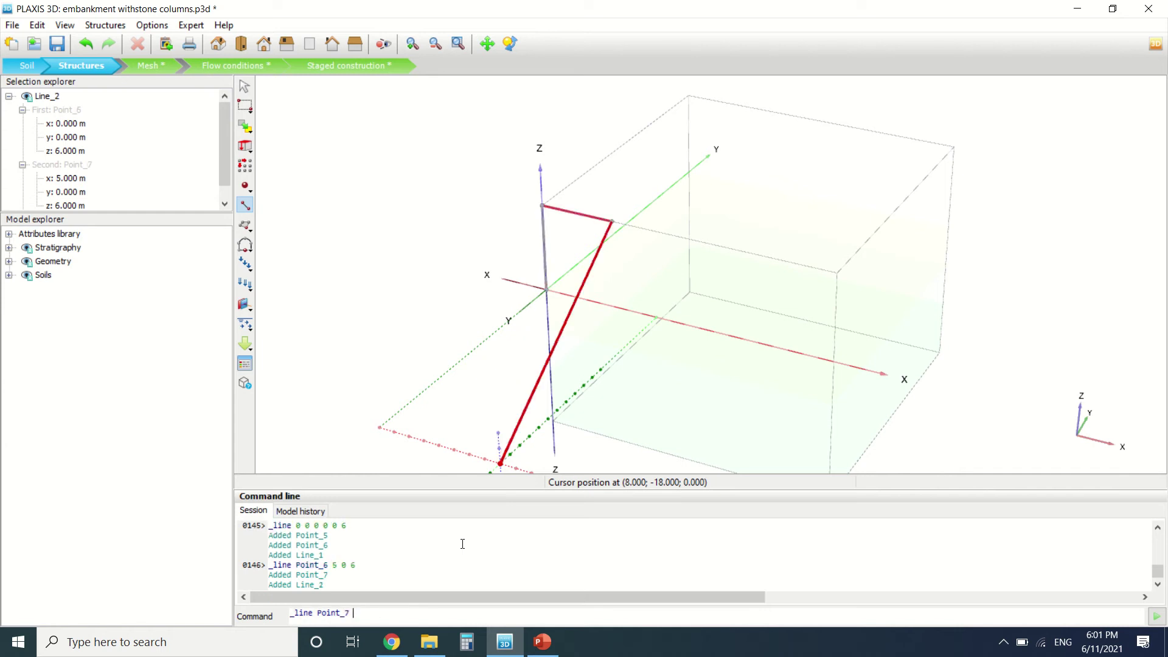
pyautogui.write('12 0 0')
pyautogui.press('Return')
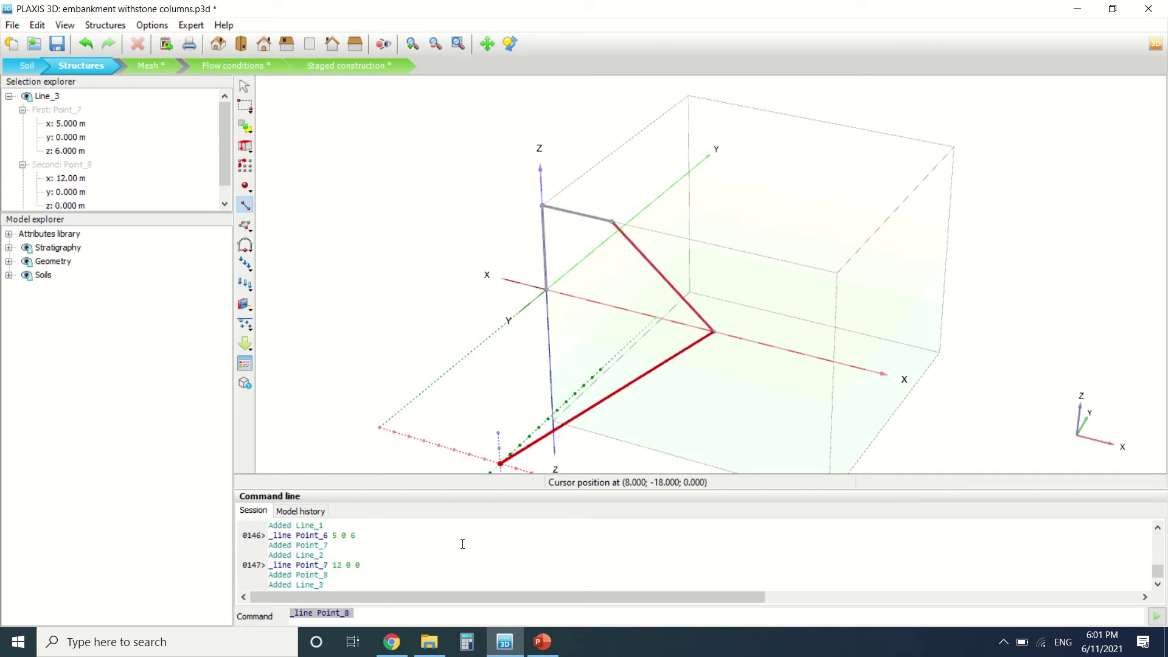
pyautogui.click(547, 292)
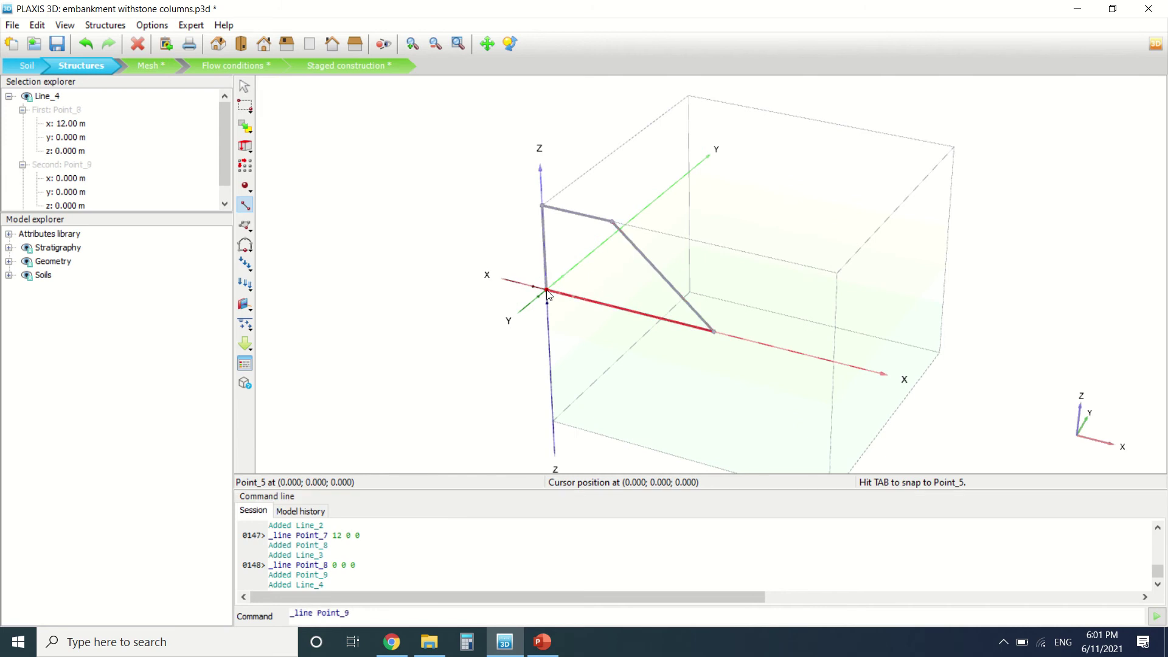
pyautogui.press('Escape')
# Select all four outline lines: top, slope, bottom and vertical.
pyautogui.moveTo(717, 404); pyautogui.dragTo(538, 400, button='middle')
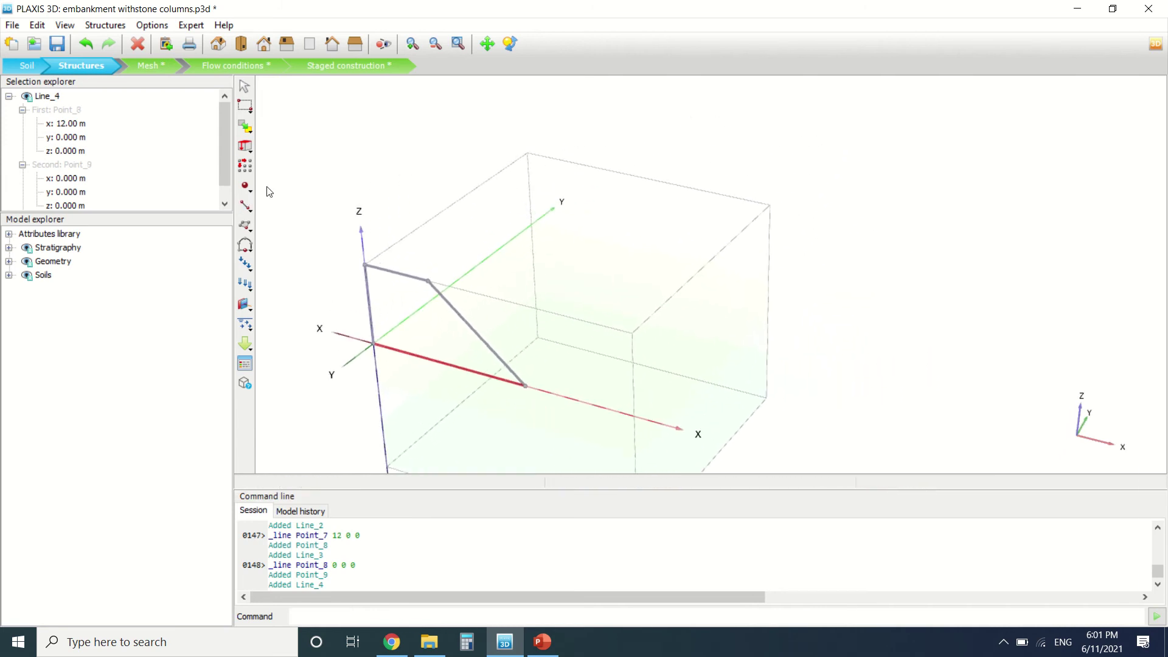
pyautogui.click(402, 276)
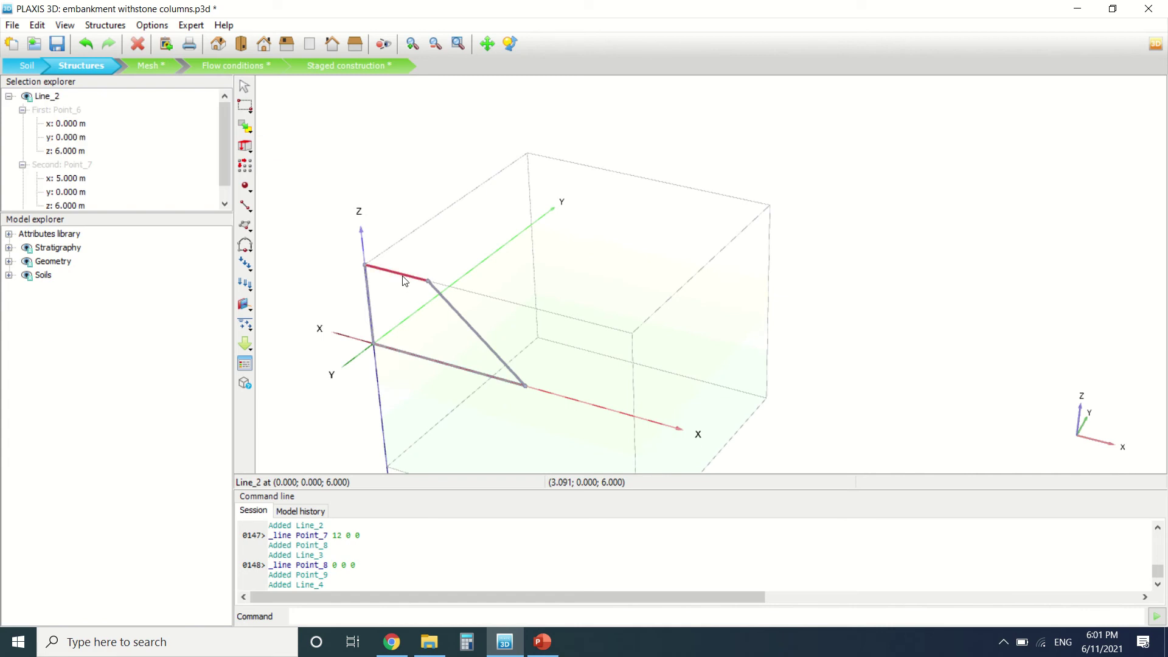
pyautogui.keyDown('ctrl'); pyautogui.click(452, 304); pyautogui.keyUp('ctrl')
pyautogui.keyDown('ctrl'); pyautogui.click(408, 351); pyautogui.keyUp('ctrl')
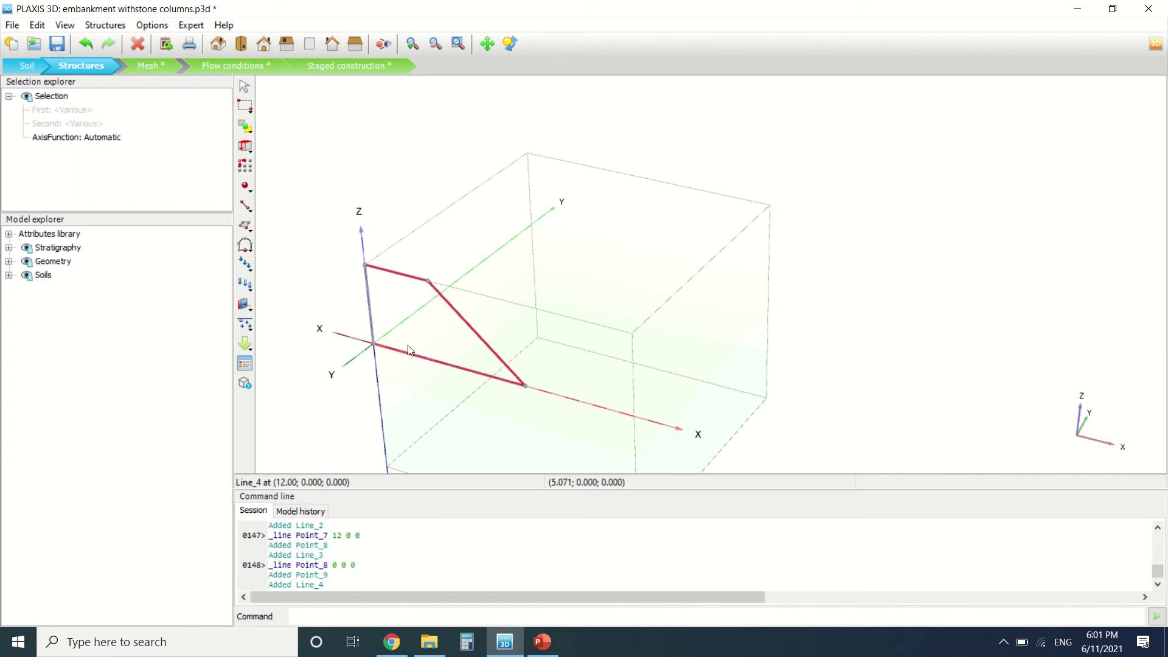
pyautogui.keyDown('ctrl'); pyautogui.click(368, 311); pyautogui.keyUp('ctrl')
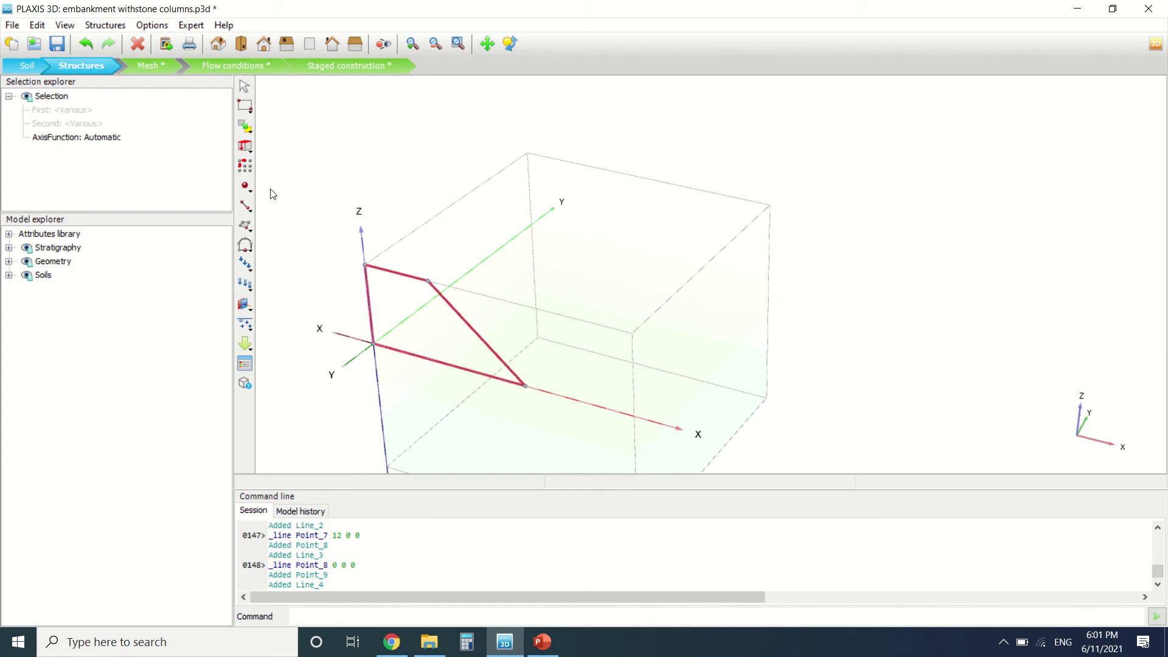
pyautogui.click(245, 146)
pyautogui.click(261, 146)
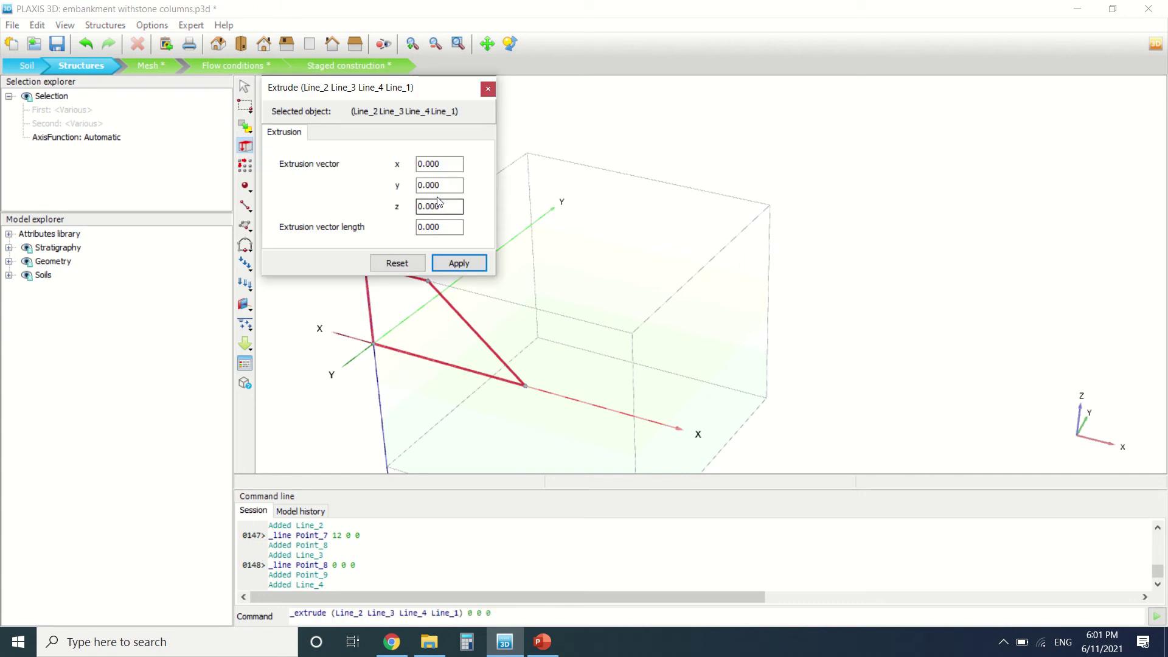
pyautogui.doubleClick(434, 185)
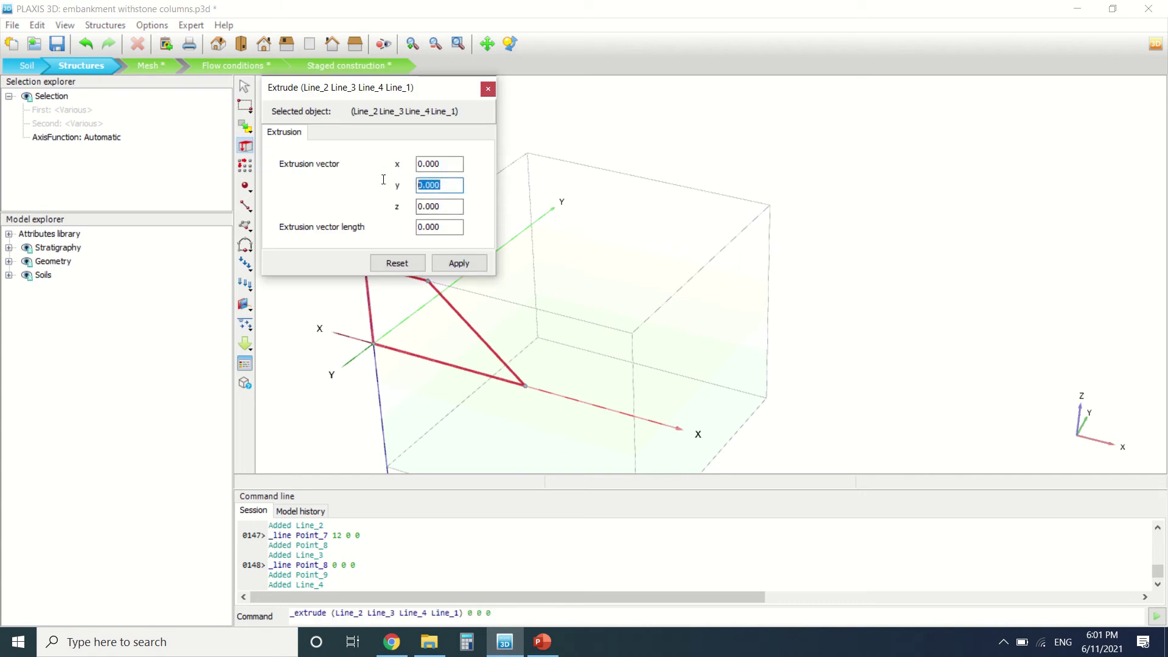
pyautogui.write('20')
pyautogui.click(452, 203)
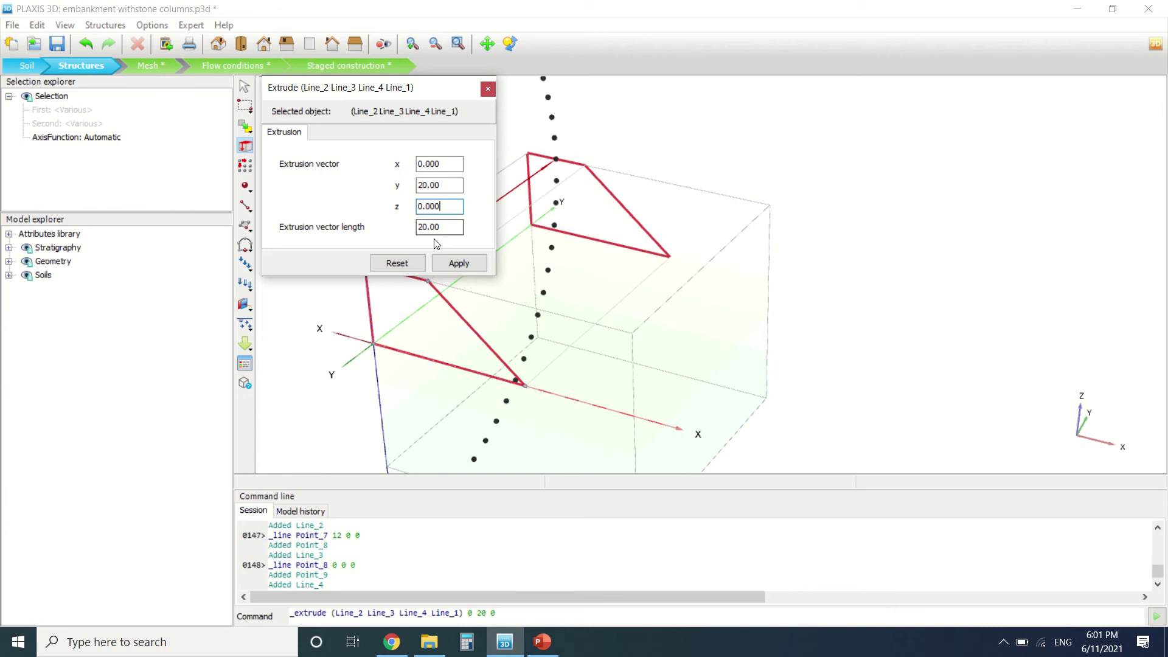
pyautogui.click(466, 262)
pyautogui.click(521, 266)
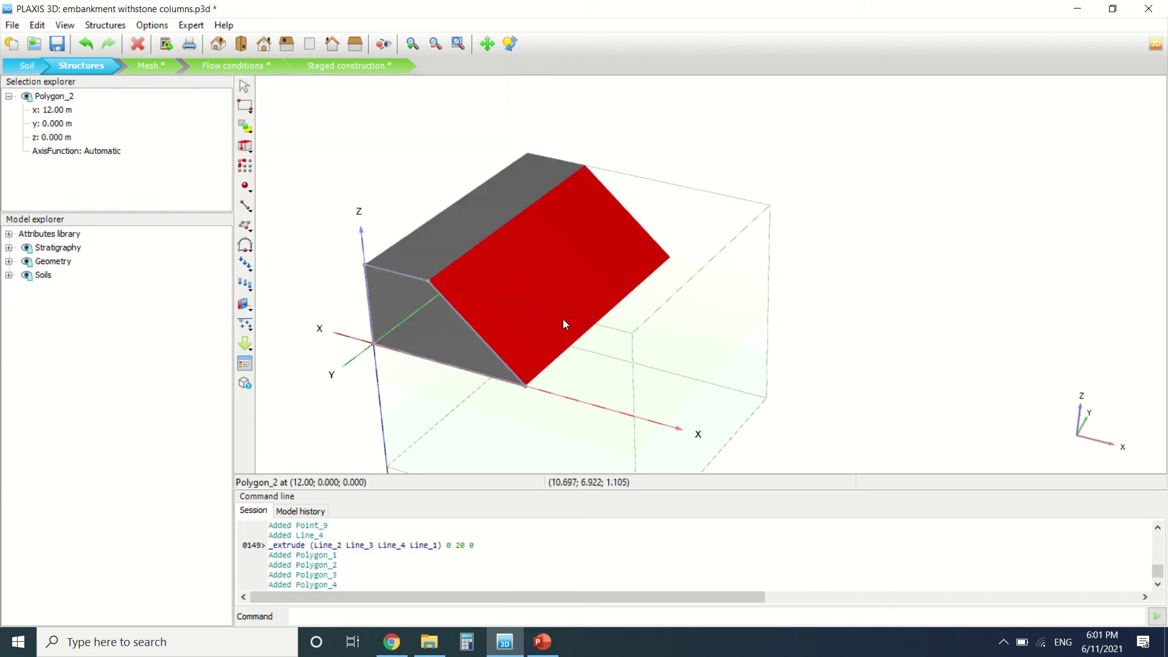
pyautogui.keyDown('ctrl'); pyautogui.moveTo(647, 293); pyautogui.dragTo(596, 302, button='right'); pyautogui.keyUp('ctrl')
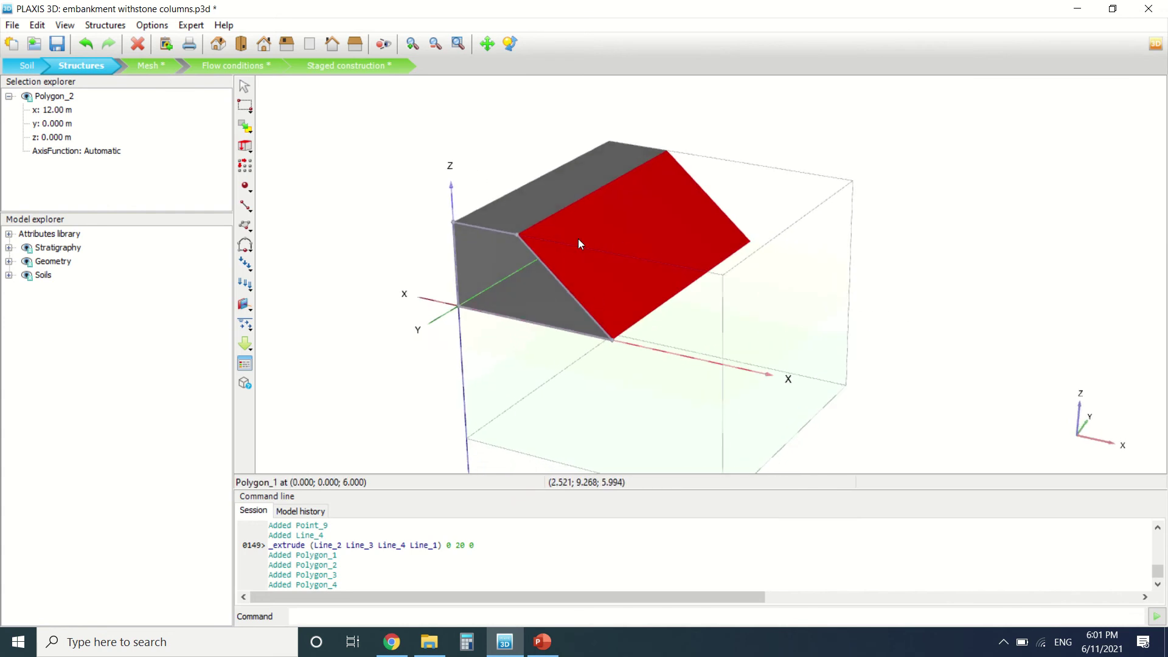
pyautogui.hotkey('ctrl', 'z')
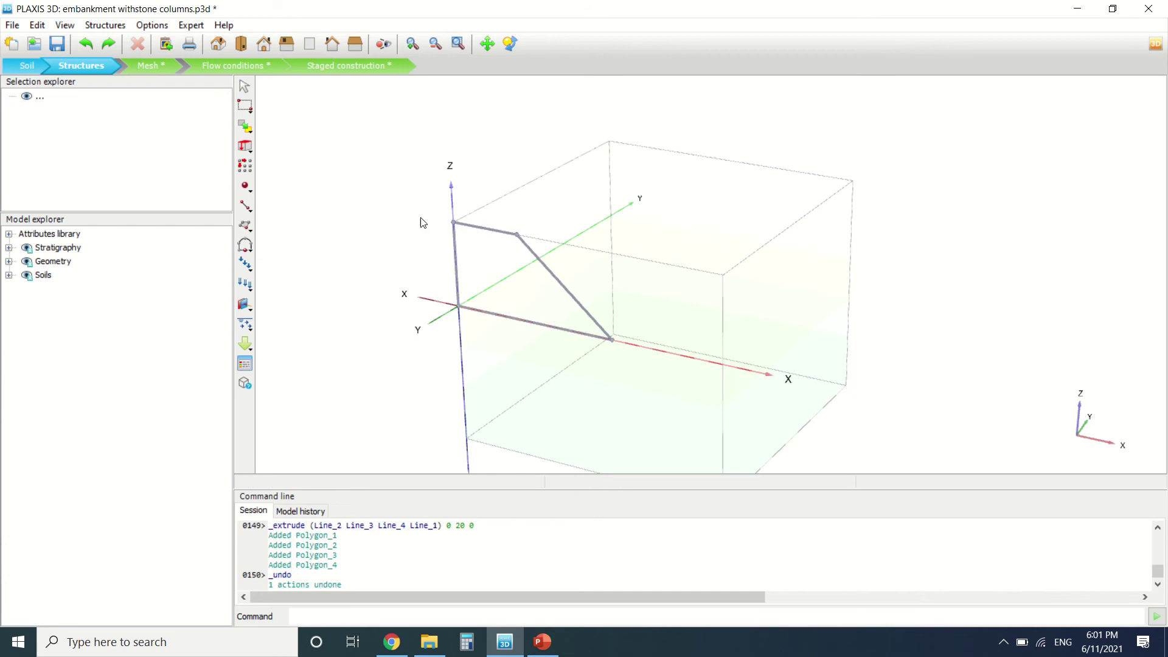
# Create surface Polygon_1 with corners (0,0,0), (0,0,6), (5,0,6) and (12,0,0) via _surface.
pyautogui.click(249, 228)
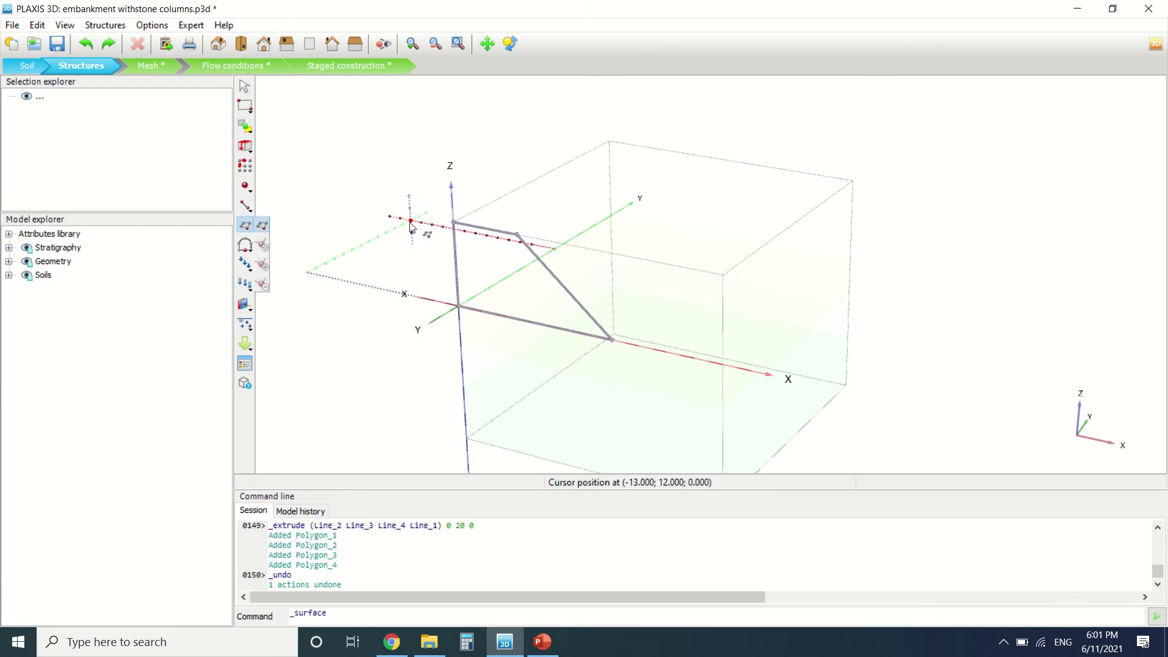
pyautogui.scroll(3, 458, 237)
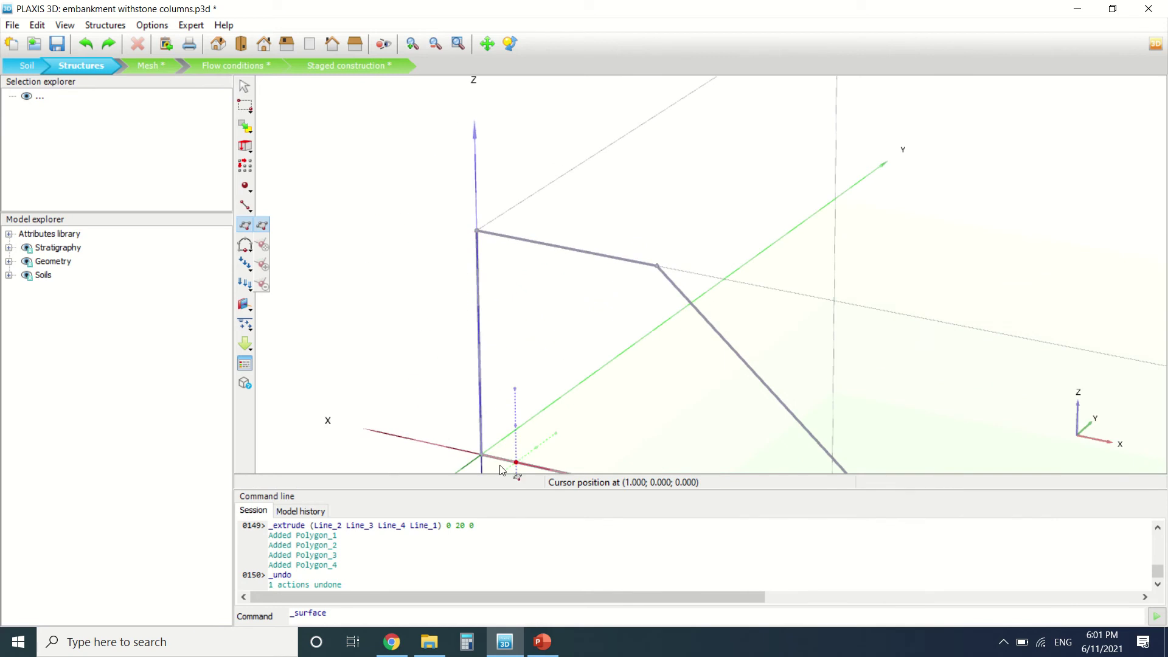
pyautogui.click(481, 454)
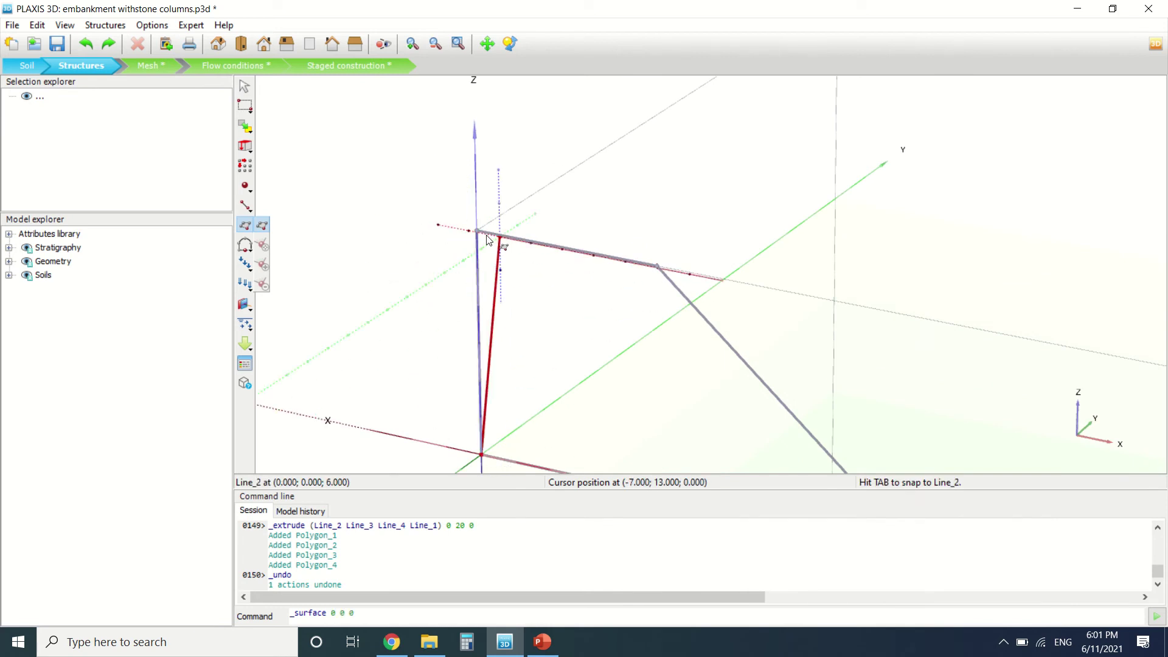
pyautogui.press('Left')
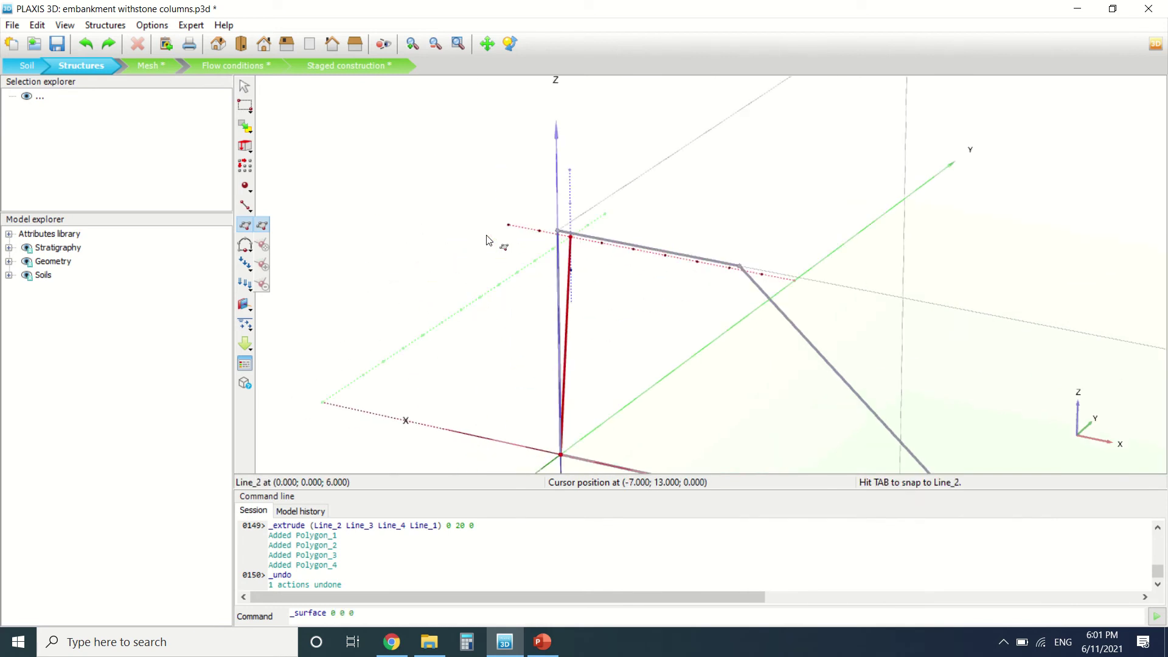
pyautogui.click(368, 621)
pyautogui.write('0 0')
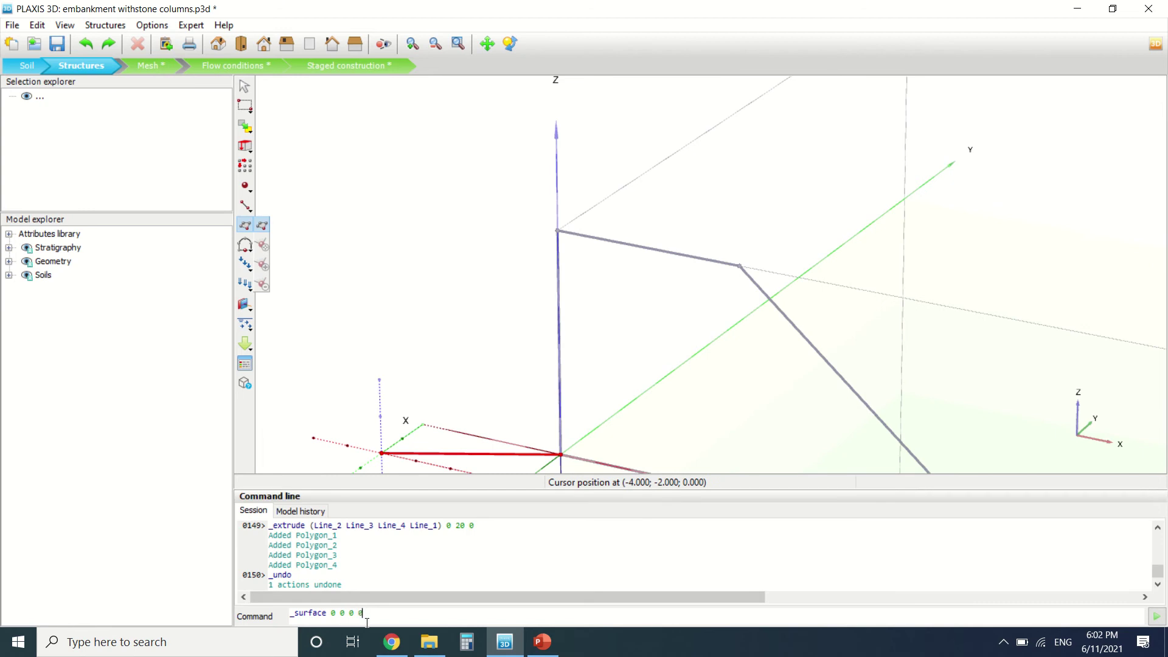
pyautogui.write(' 0')
pyautogui.write(' 5 0 6 12')
pyautogui.write(' 0 0')
pyautogui.write(' 12 0')
pyautogui.write(' 6')
pyautogui.press('BackSpace')
pyautogui.write('0')
pyautogui.press('Return')
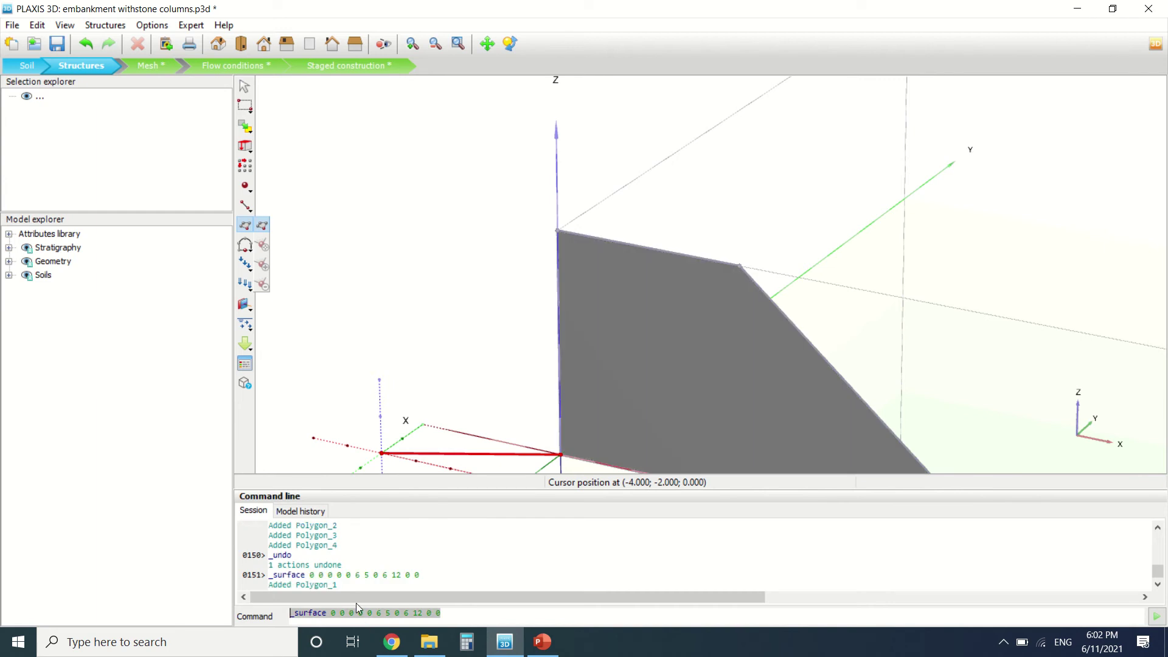
# Try a 12 m y-extrusion of Polygon_1, then undo it.
pyautogui.click(581, 279)
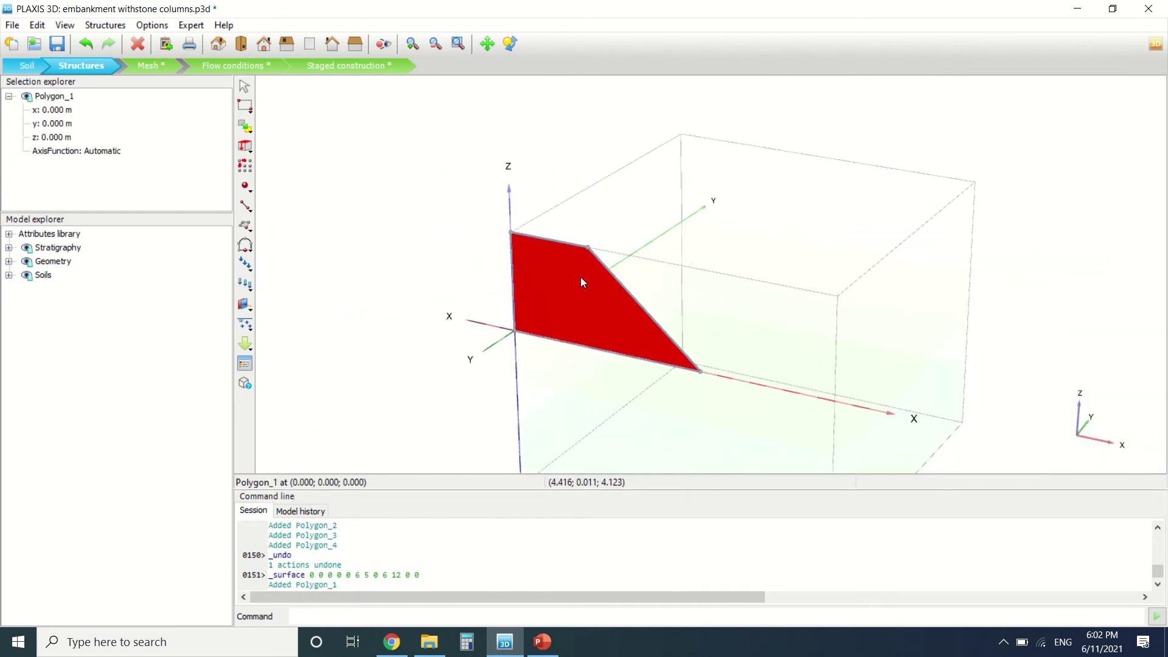
pyautogui.click(245, 146)
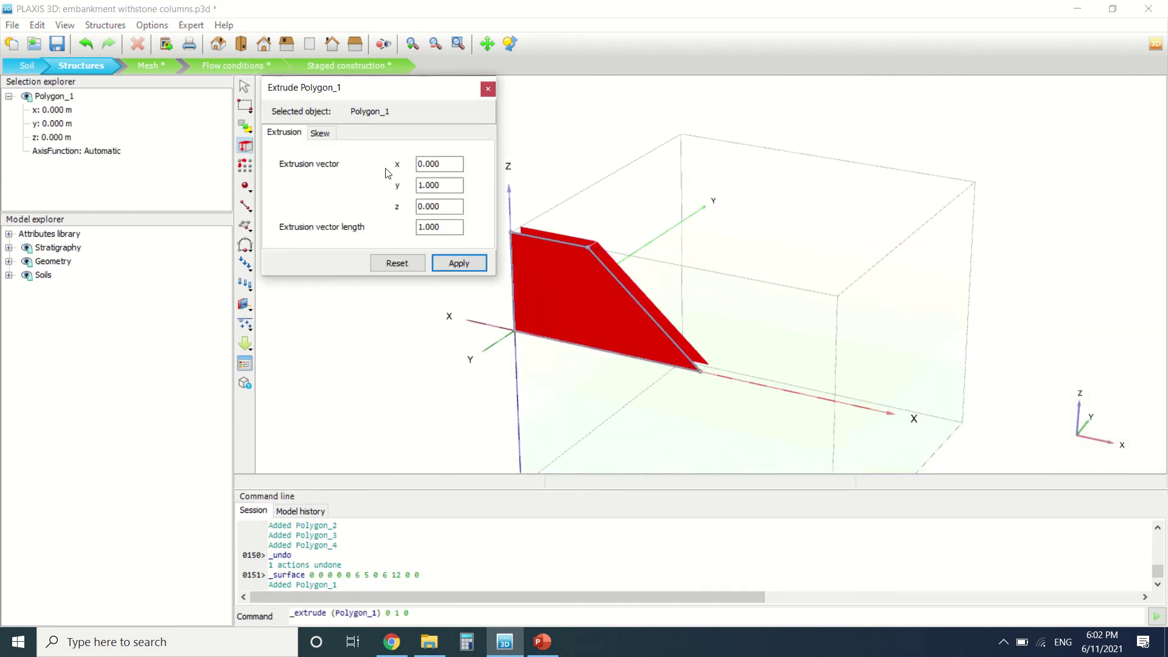
pyautogui.doubleClick(449, 185)
pyautogui.write('12')
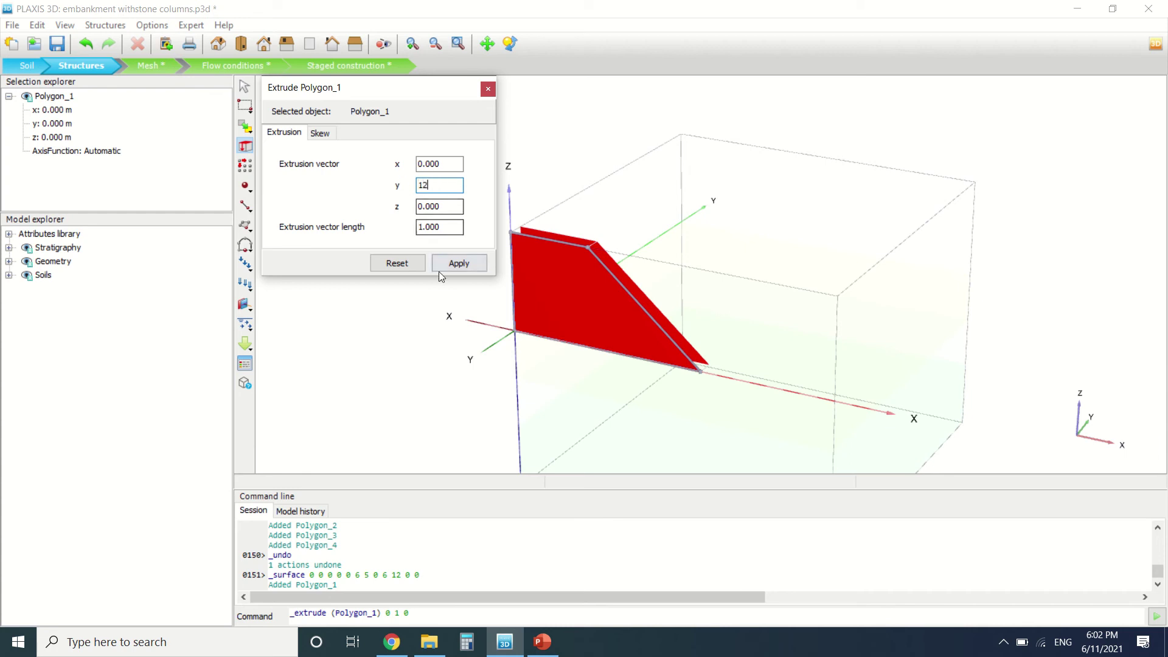
pyautogui.press('Return')
pyautogui.click(459, 263)
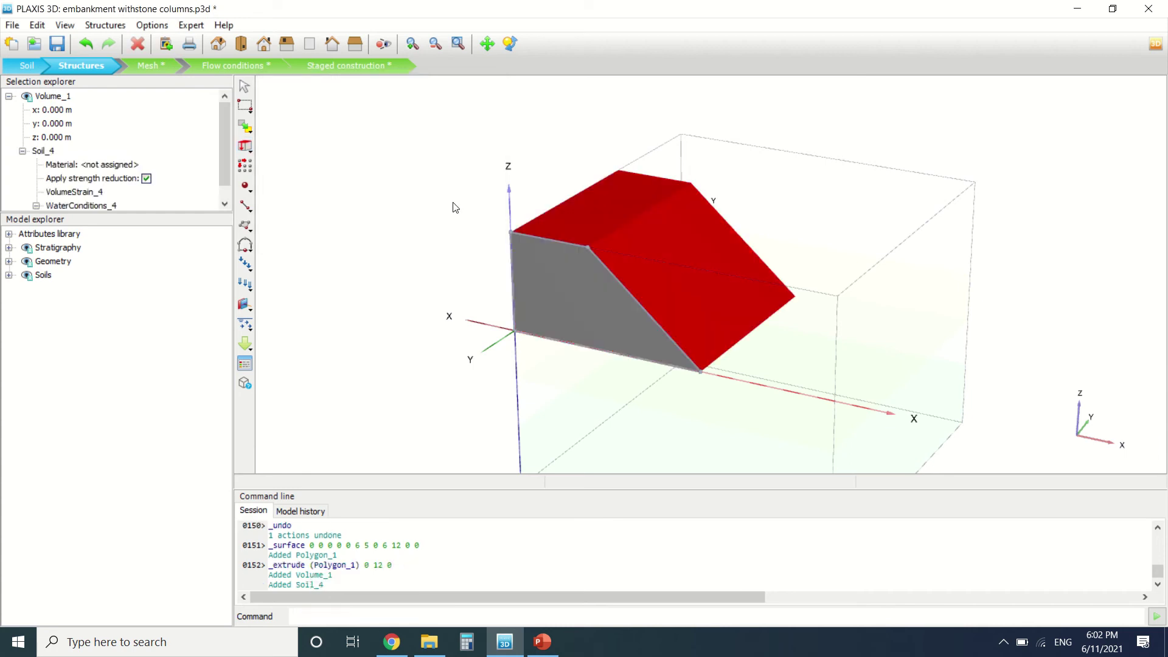
pyautogui.hotkey('ctrl', 'z')
# Extrude Polygon_1 20 m along y into embankment Volume_1.
pyautogui.click(568, 261)
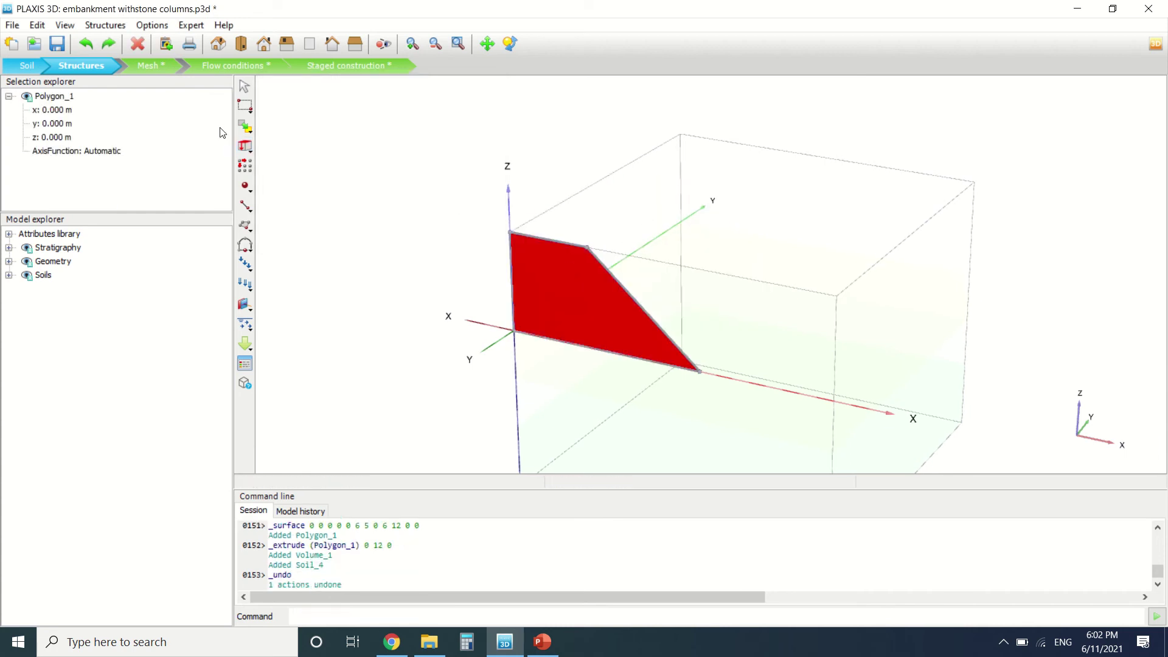
pyautogui.click(245, 148)
pyautogui.click(262, 146)
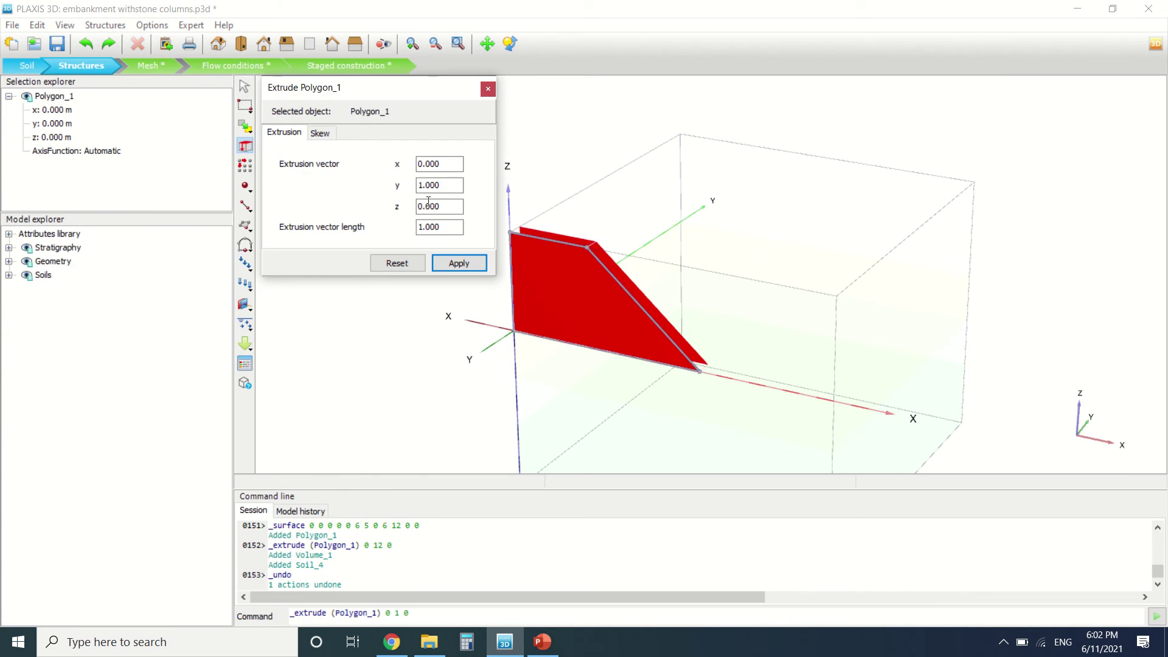
pyautogui.doubleClick(439, 184)
pyautogui.write('20')
pyautogui.click(457, 262)
pyautogui.click(445, 260)
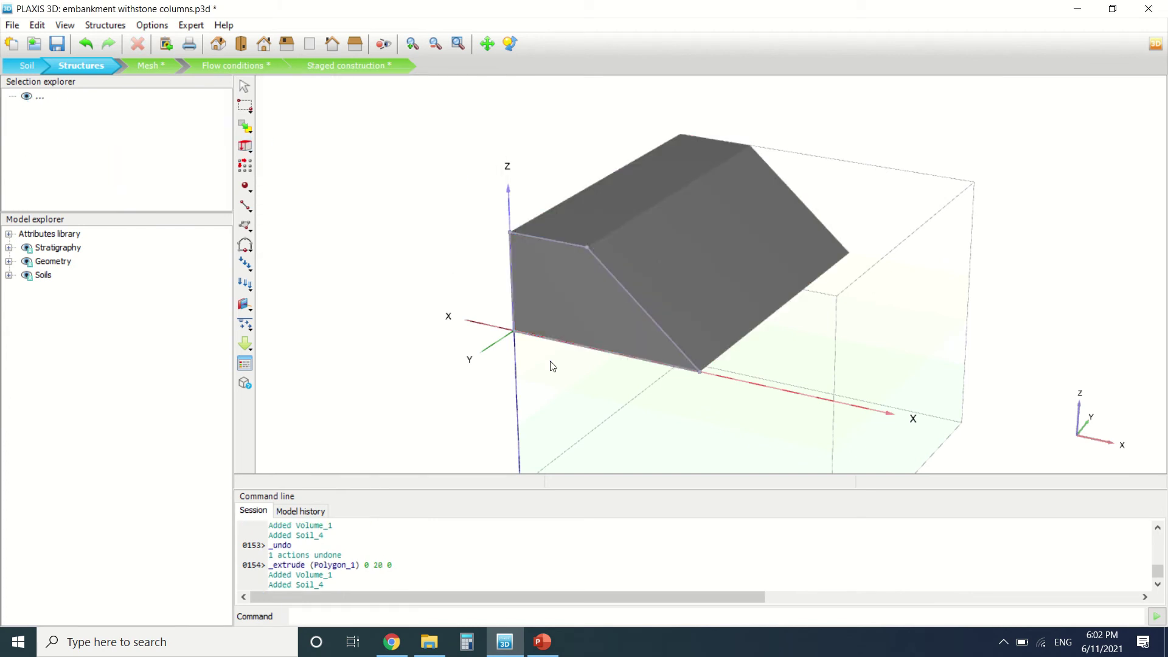
pyautogui.moveTo(551, 364); pyautogui.dragTo(629, 395, button='middle')
# Hide all volumes in the Model explorer and delete the Polygon_1 cross-section.
pyautogui.click(750, 340)
pyautogui.click(426, 297)
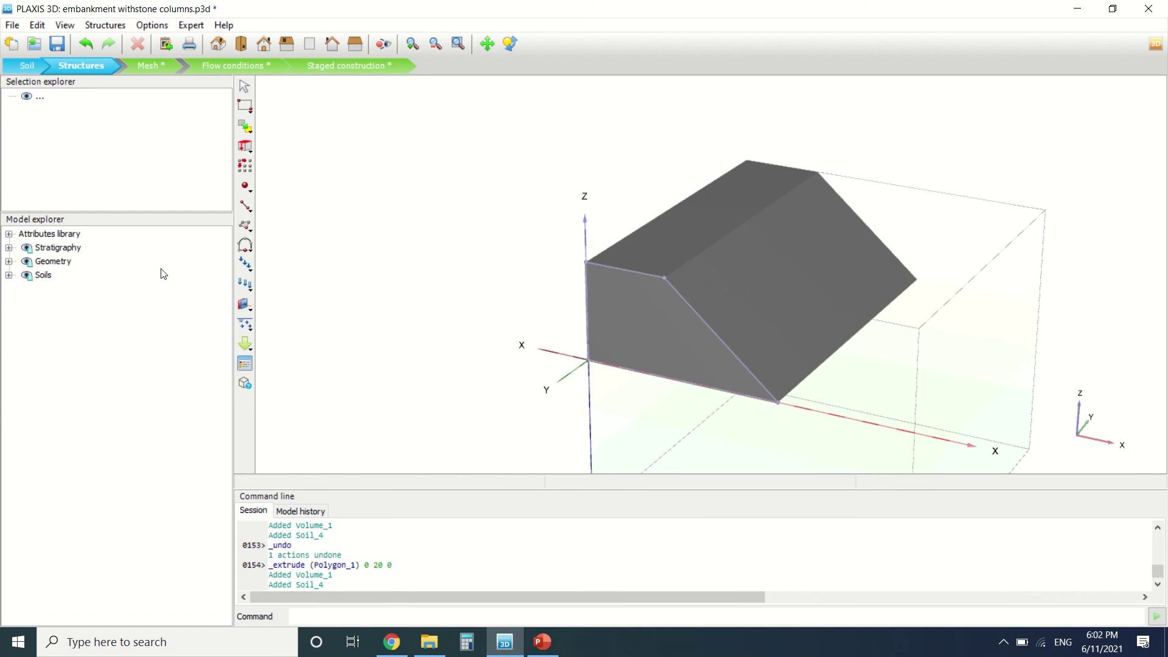
pyautogui.click(8, 261)
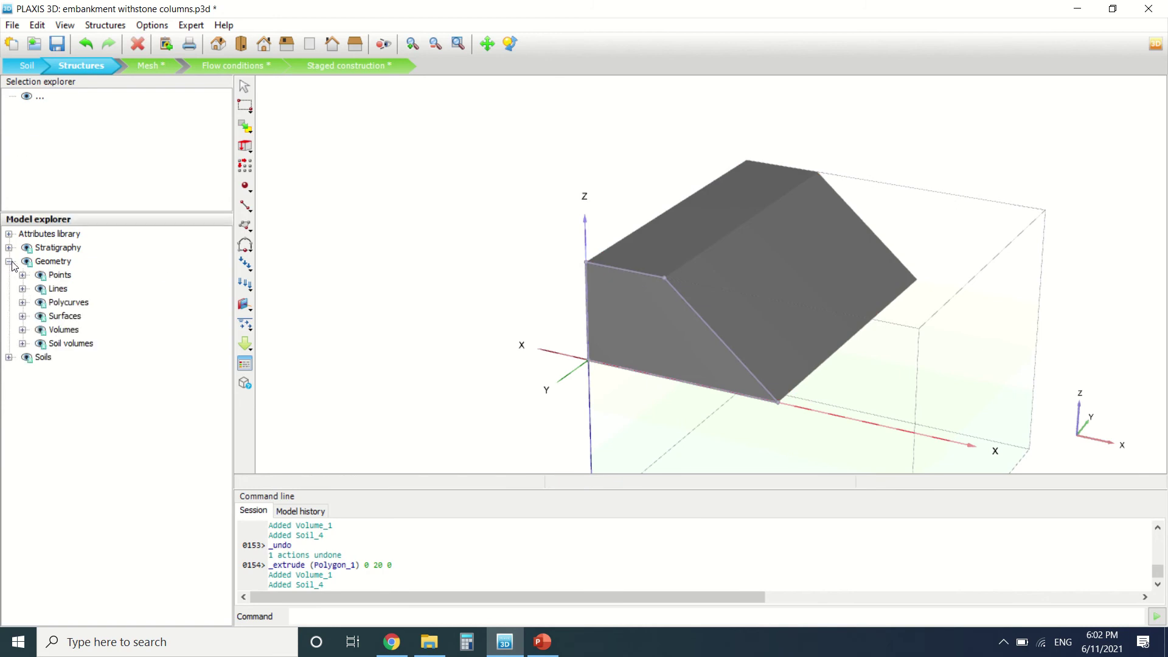
pyautogui.click(40, 329)
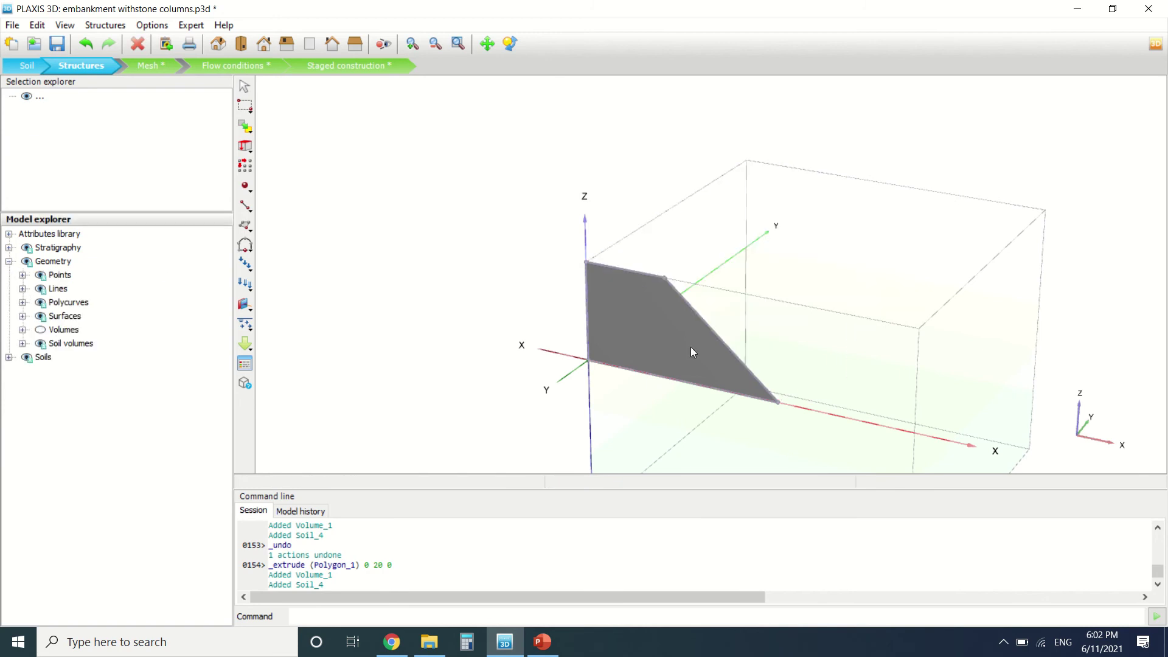
pyautogui.click(664, 338)
pyautogui.press('Delete')
# Delete the four outline lines: top, vertical, sloping and base.
pyautogui.click(633, 272)
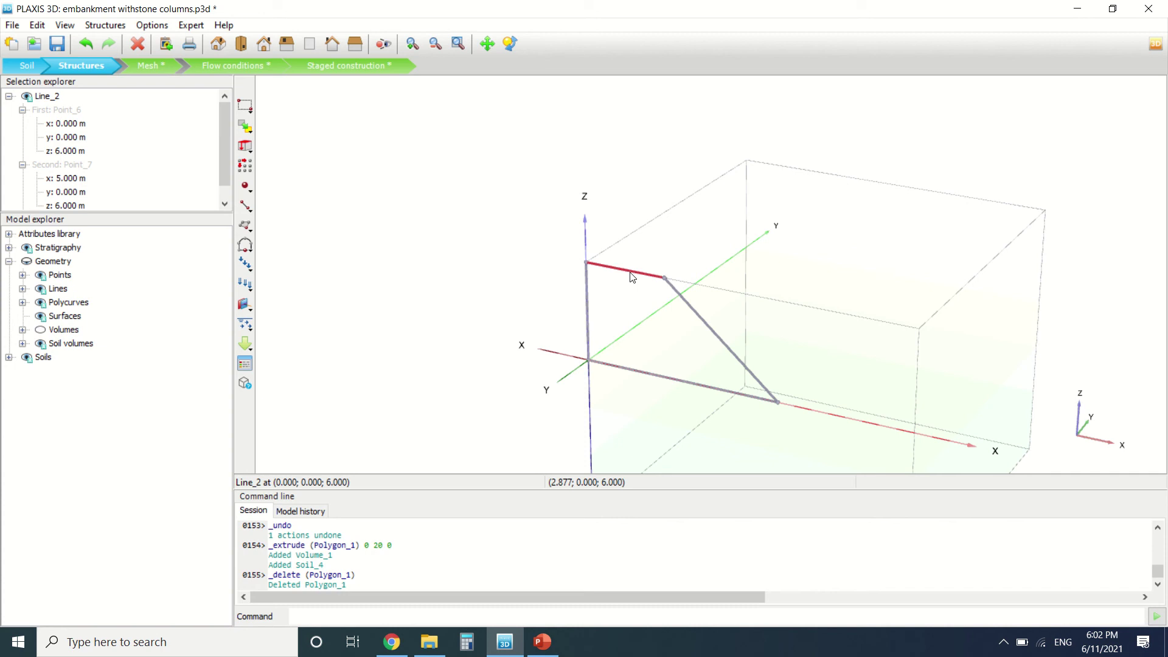
pyautogui.press('Delete')
pyautogui.moveTo(513, 259); pyautogui.dragTo(719, 372, button='middle')
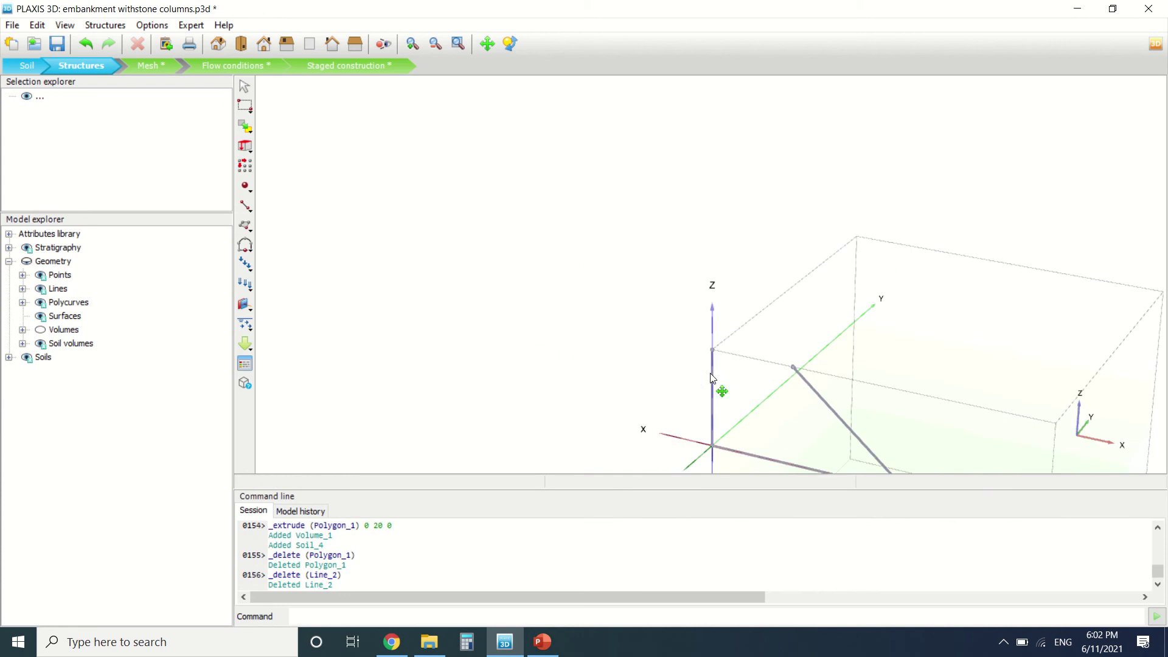
pyautogui.click(715, 382)
pyautogui.press('Delete')
pyautogui.keyDown('ctrl'); pyautogui.moveTo(639, 271); pyautogui.dragTo(712, 347, button='right'); pyautogui.keyUp('ctrl')
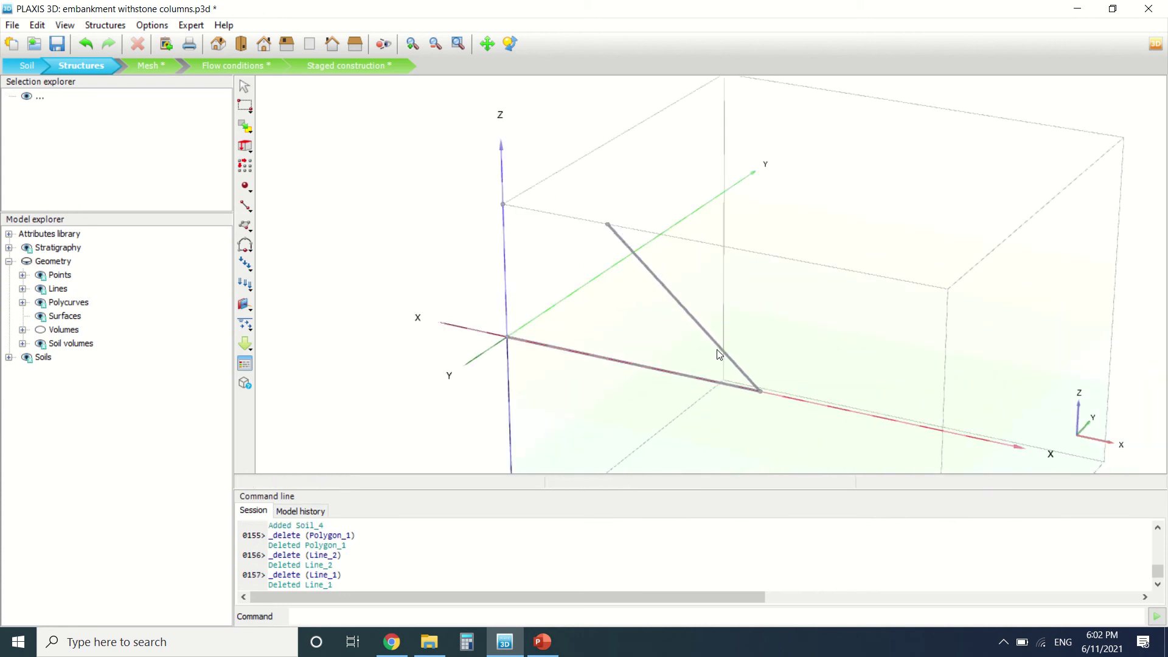
pyautogui.click(724, 353)
pyautogui.press('Delete')
pyautogui.click(710, 382)
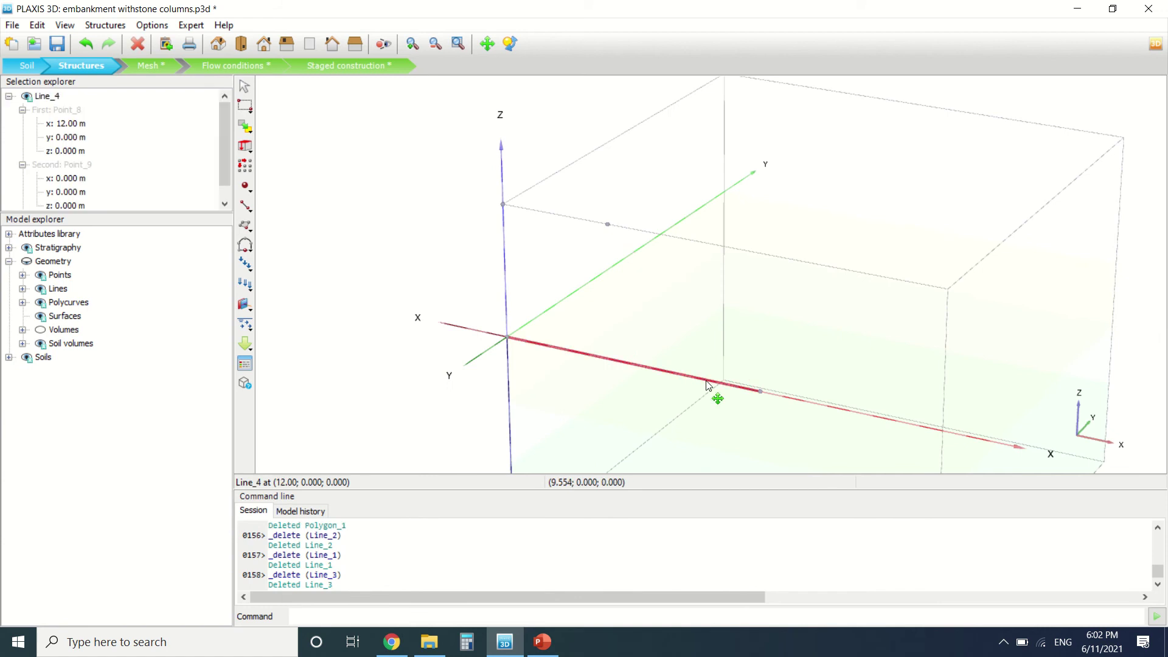
pyautogui.press('Delete')
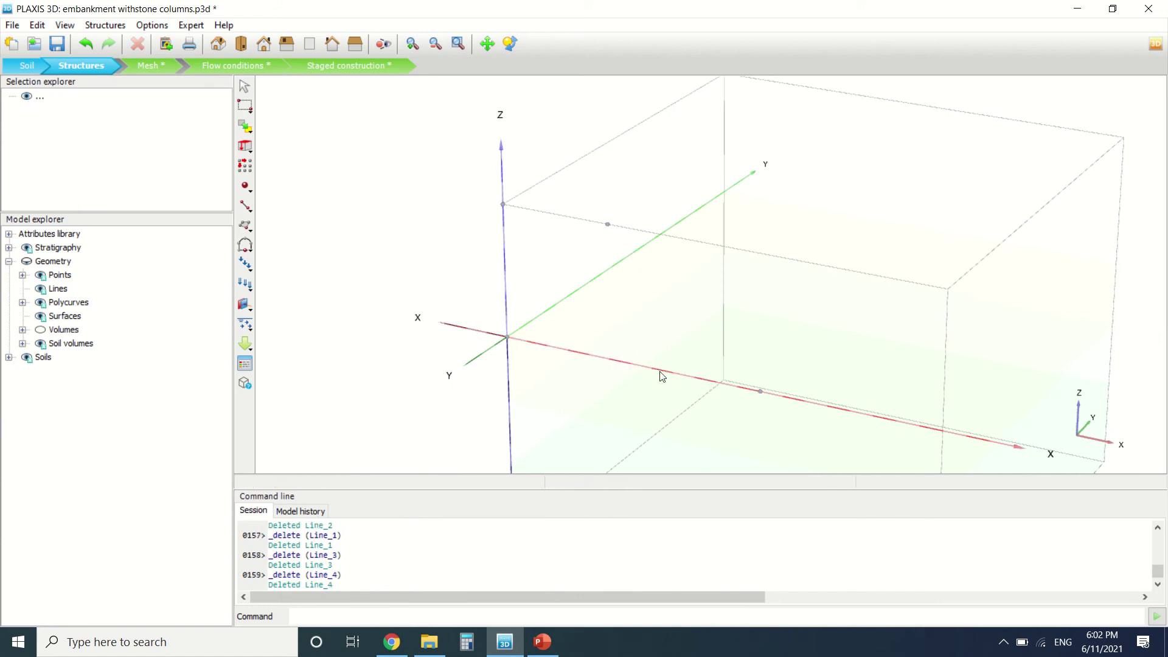
pyautogui.click(246, 245)
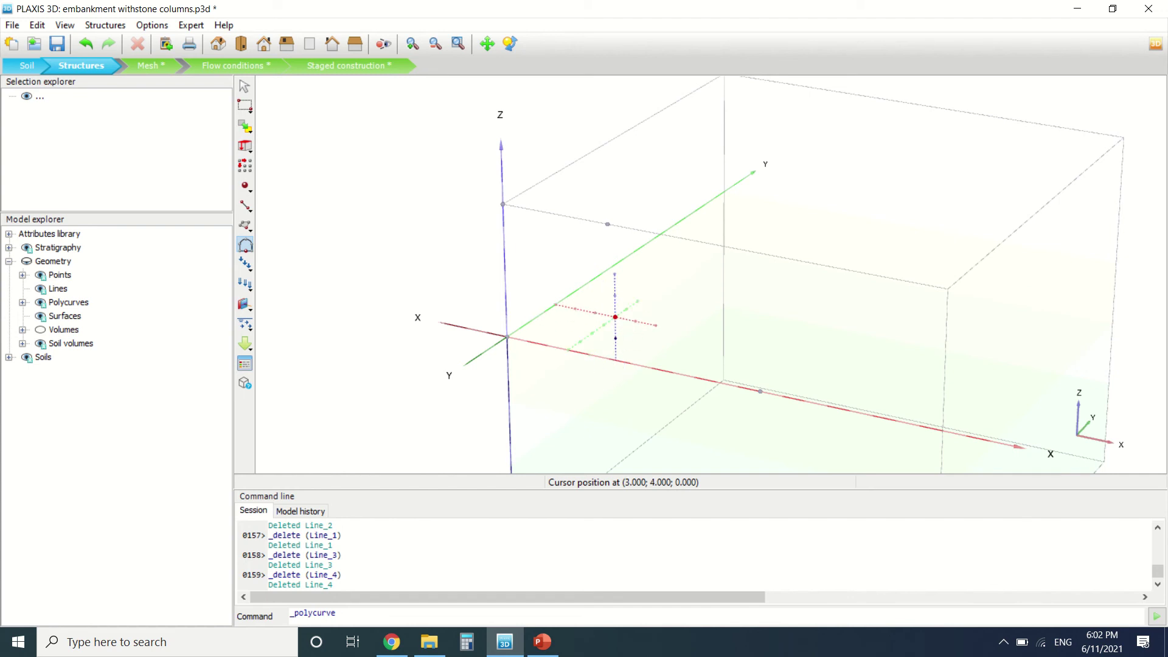
# Start the polycurve at (3, 4, 0) and give it one arc segment of radius 2 and 360° angle.
pyautogui.click(615, 317)
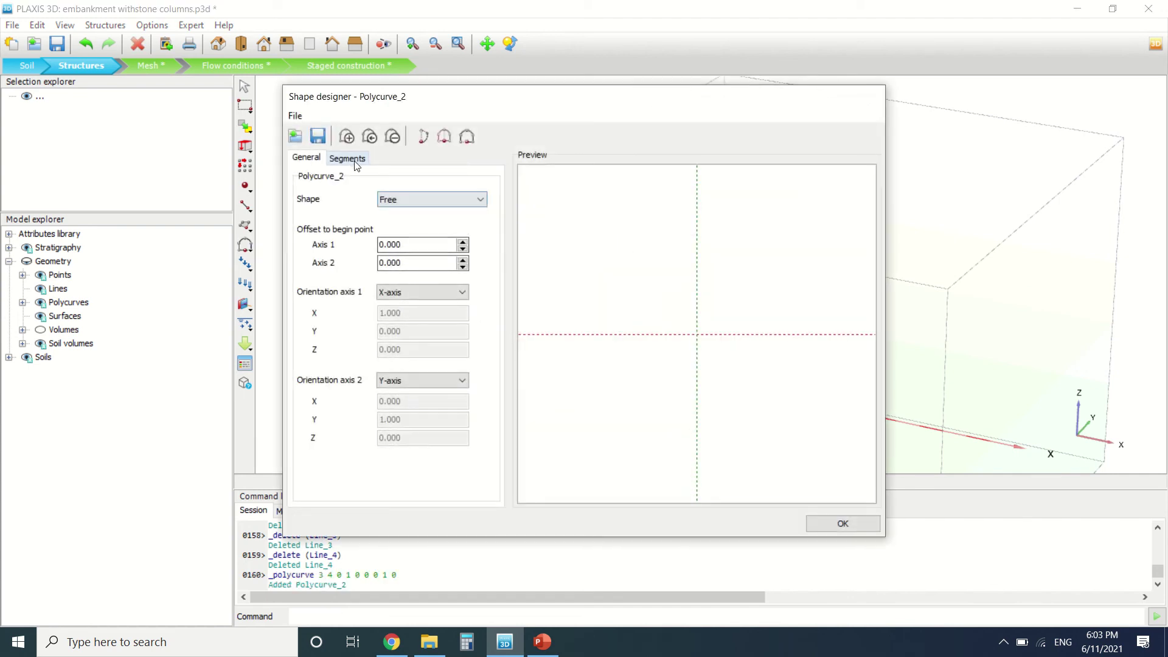
pyautogui.click(347, 158)
pyautogui.click(349, 314)
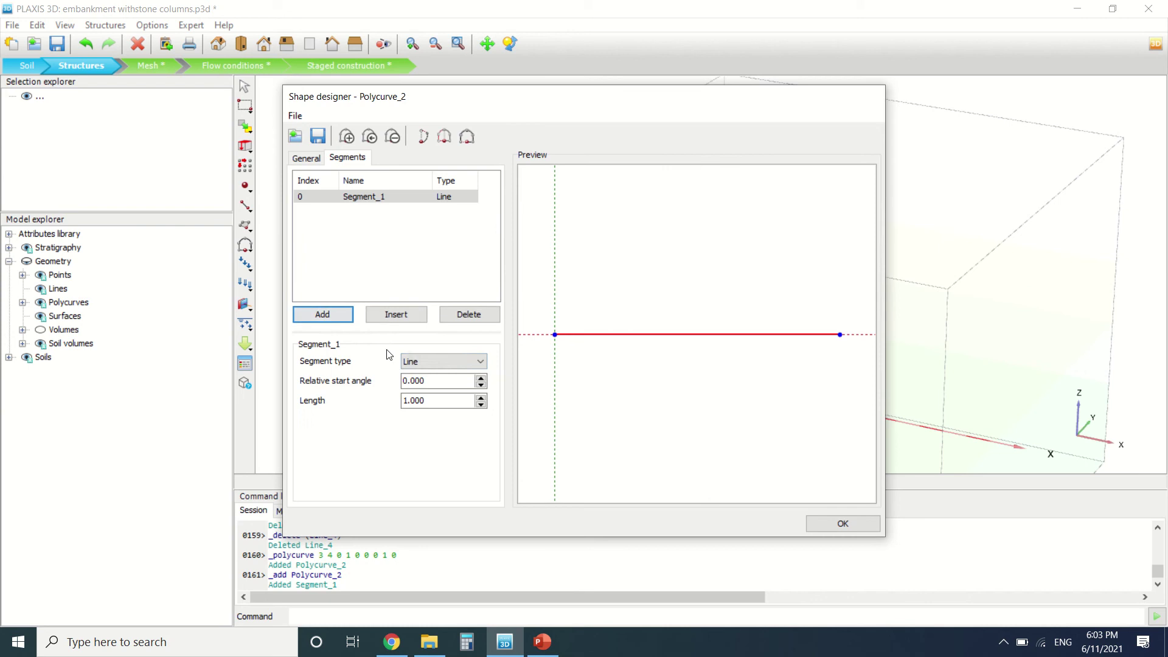
pyautogui.click(419, 362)
pyautogui.click(424, 381)
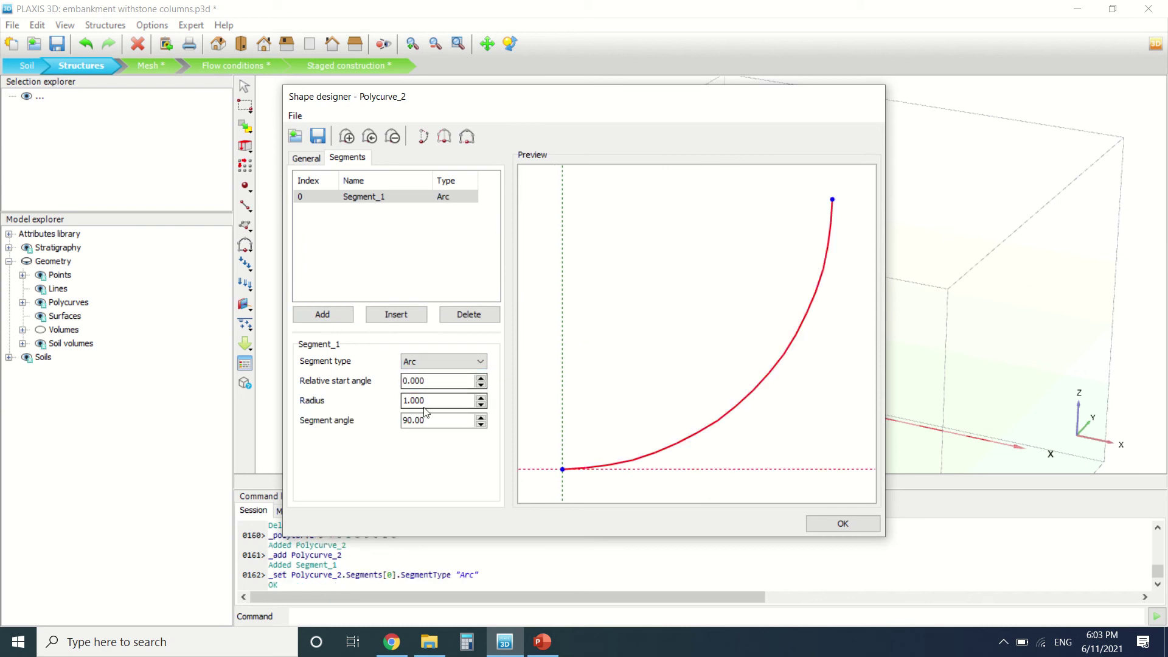
pyautogui.doubleClick(423, 401)
pyautogui.write('2')
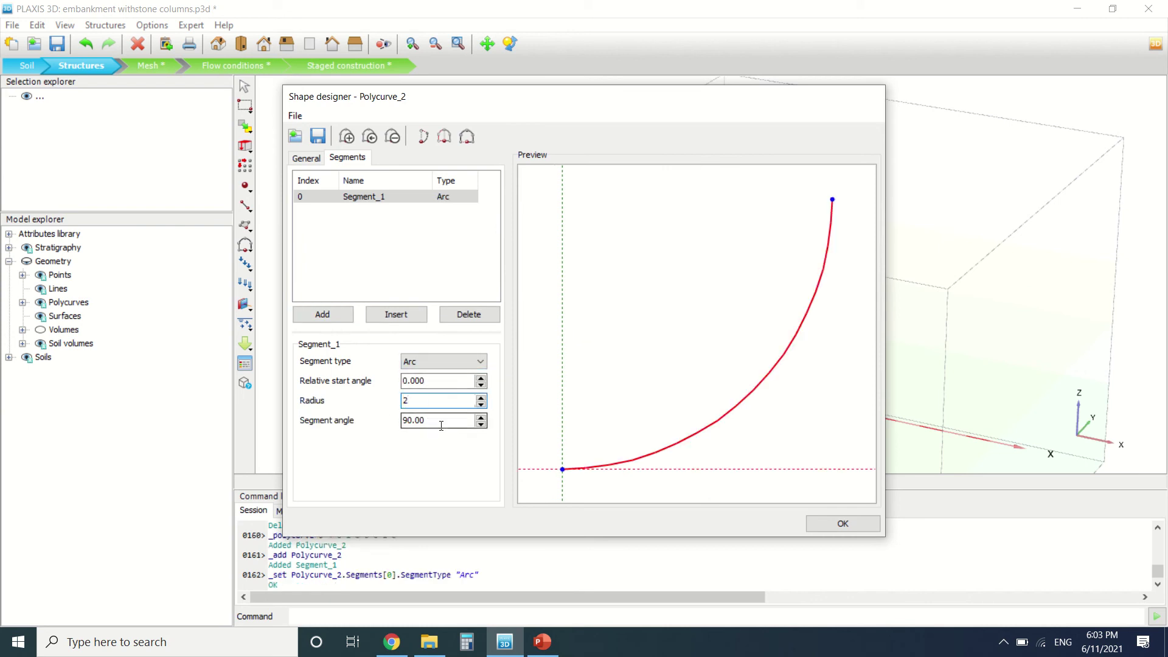
pyautogui.click(438, 380)
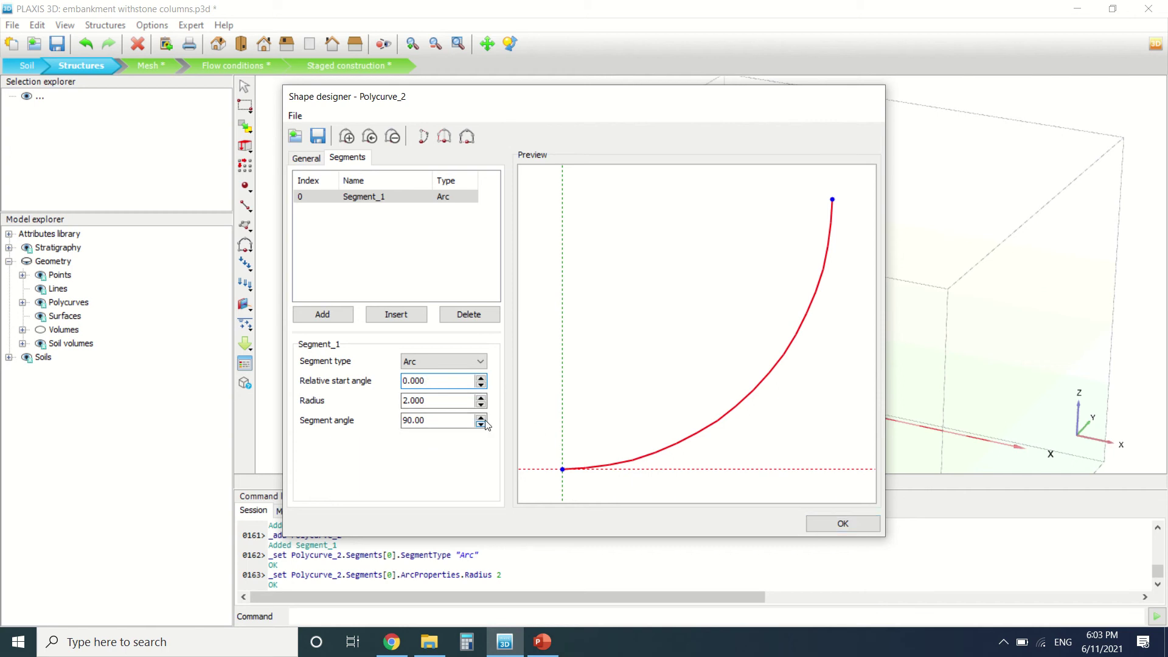
pyautogui.click(460, 421)
pyautogui.moveTo(472, 419); pyautogui.dragTo(373, 420)
pyautogui.write('360')
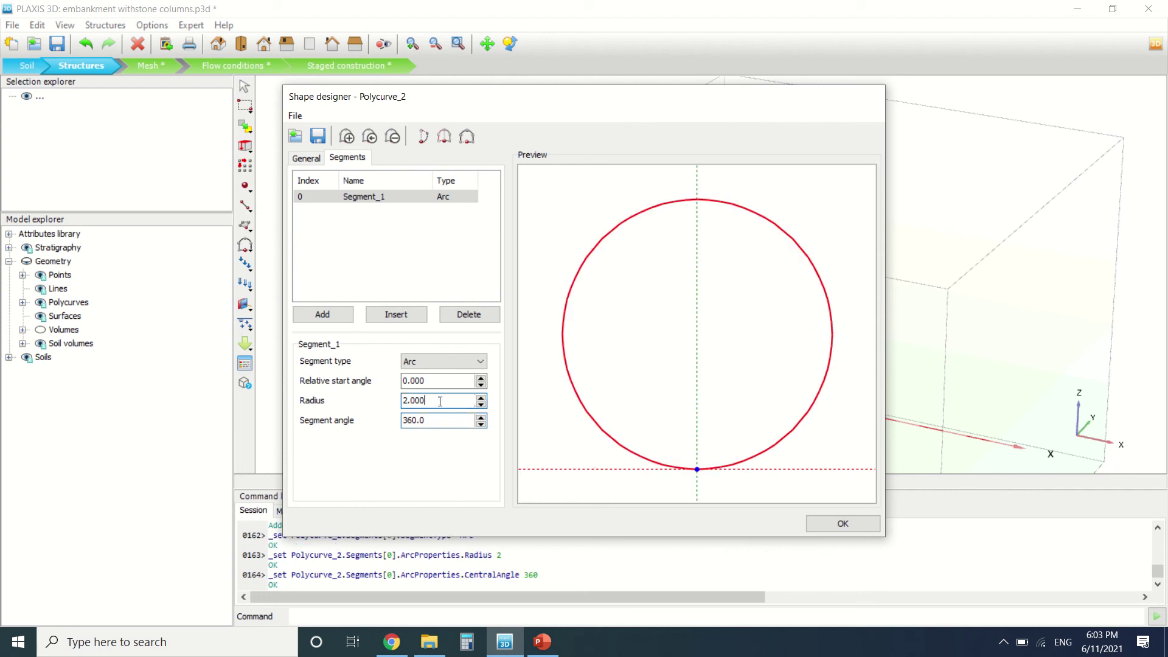
# Accept the circle and create a circular surface from Polycurve_2.
pyautogui.click(840, 524)
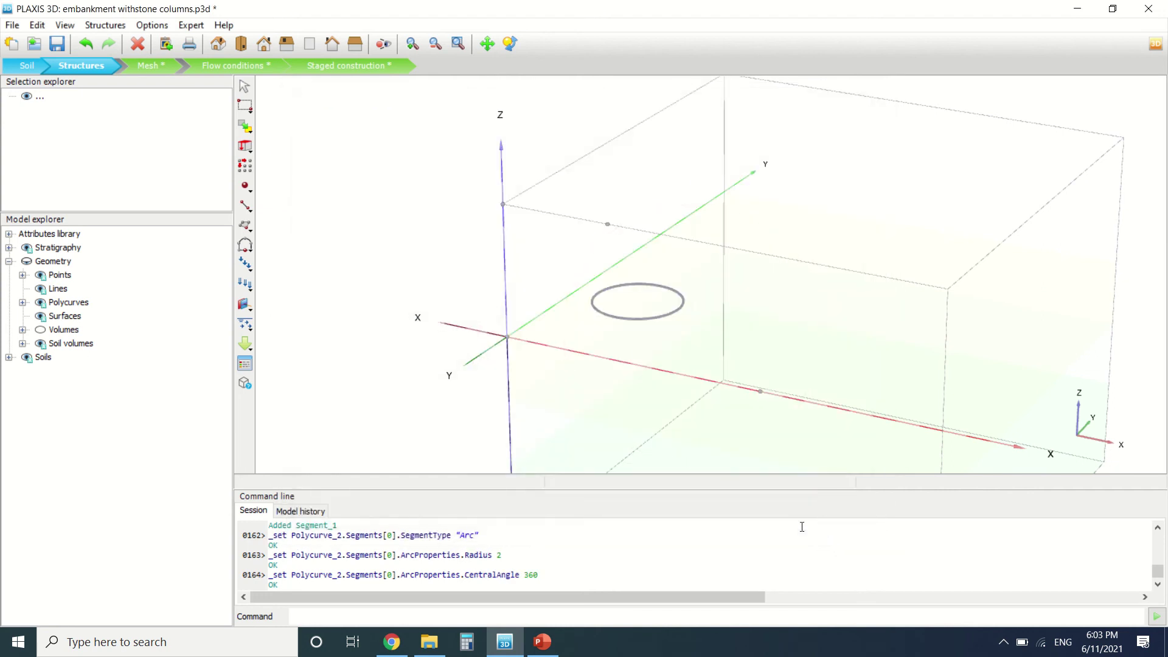
pyautogui.click(666, 288)
pyautogui.rightClick(666, 292)
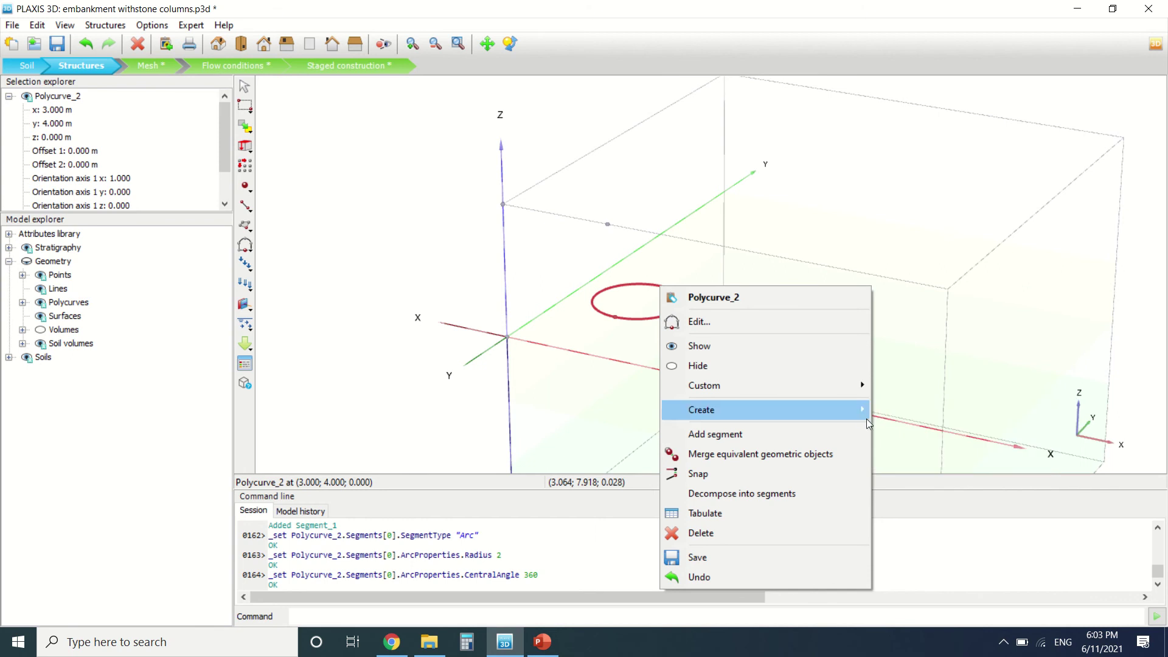
pyautogui.moveTo(864, 415)
pyautogui.click(904, 467)
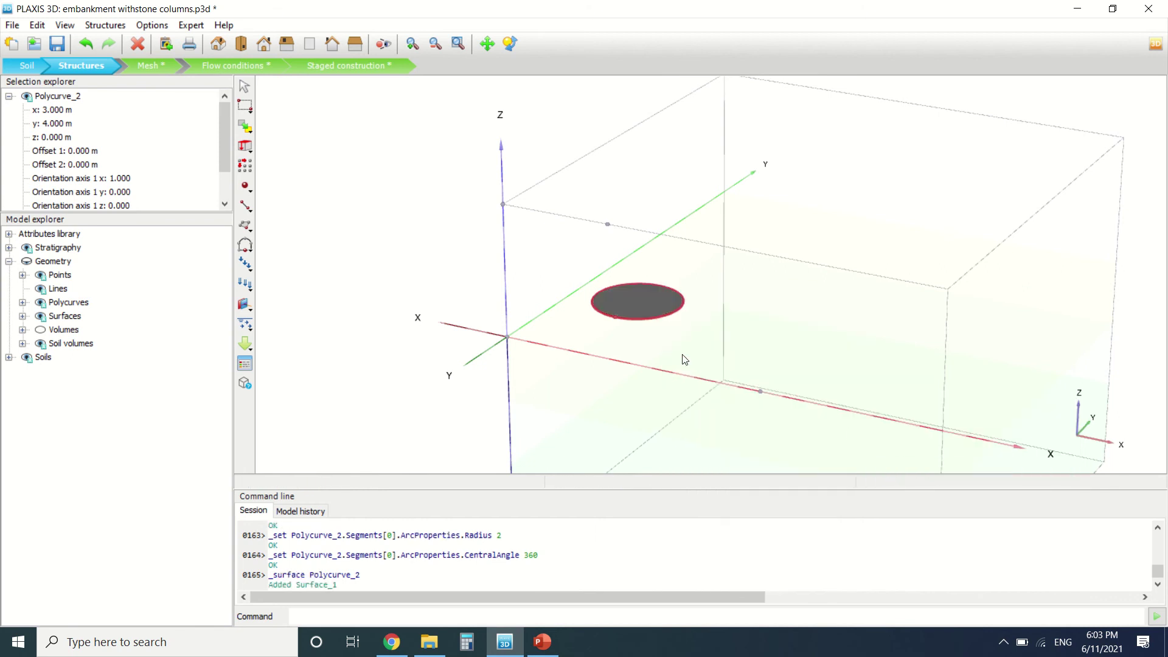
pyautogui.rightClick(649, 298)
pyautogui.press('Escape')
pyautogui.press('Escape')
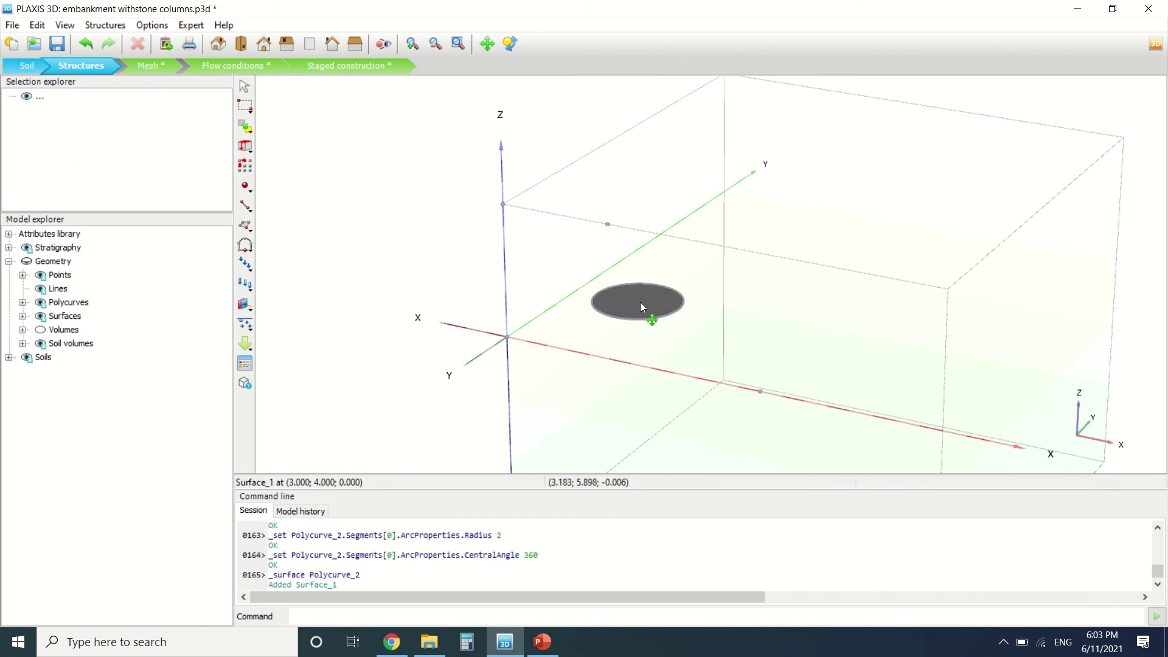
pyautogui.click(640, 302)
pyautogui.rightClick(640, 302)
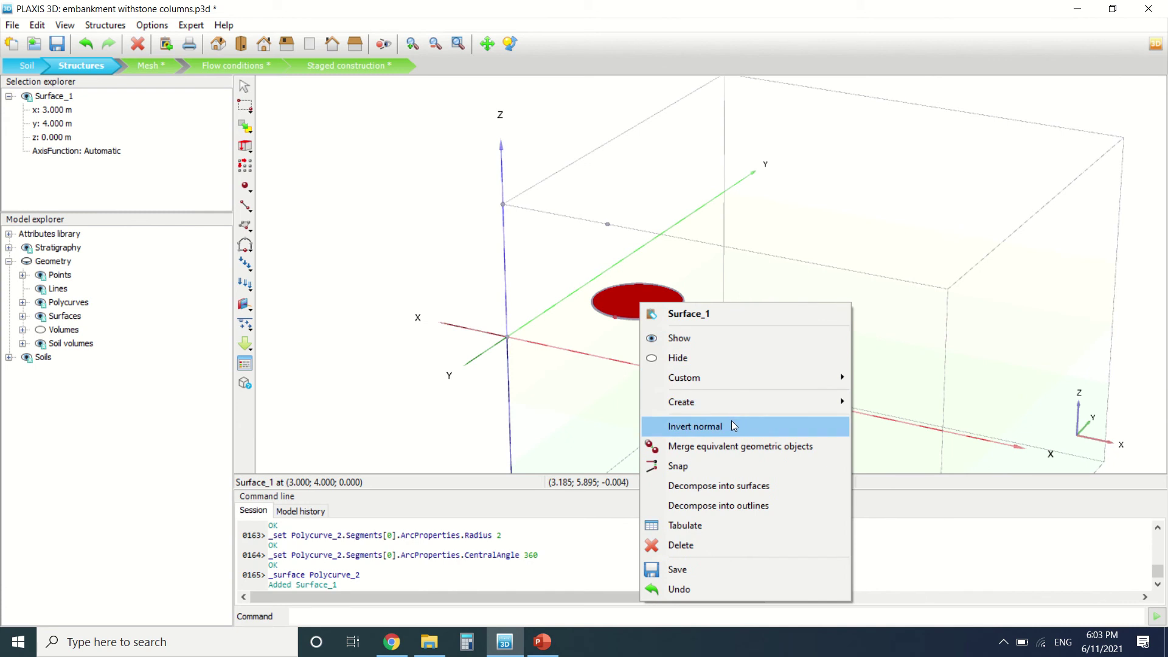
# Extrude the circular surface by (0, 0, -6) into cylinder Volume_2.
pyautogui.click(247, 149)
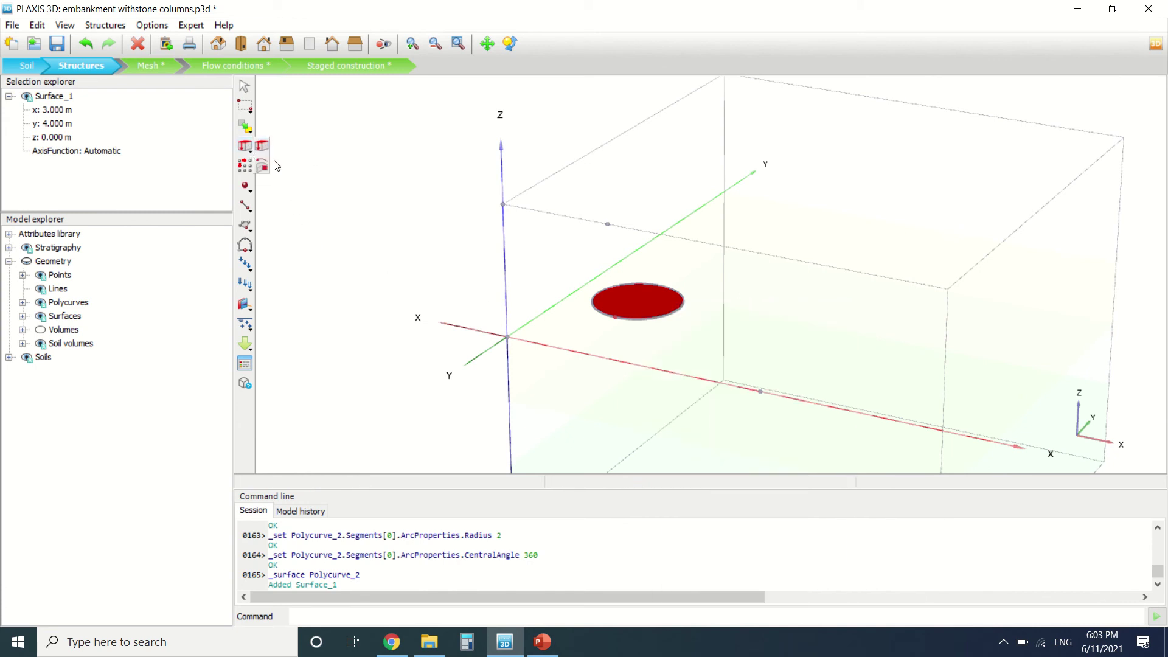
pyautogui.click(261, 146)
pyautogui.doubleClick(426, 207)
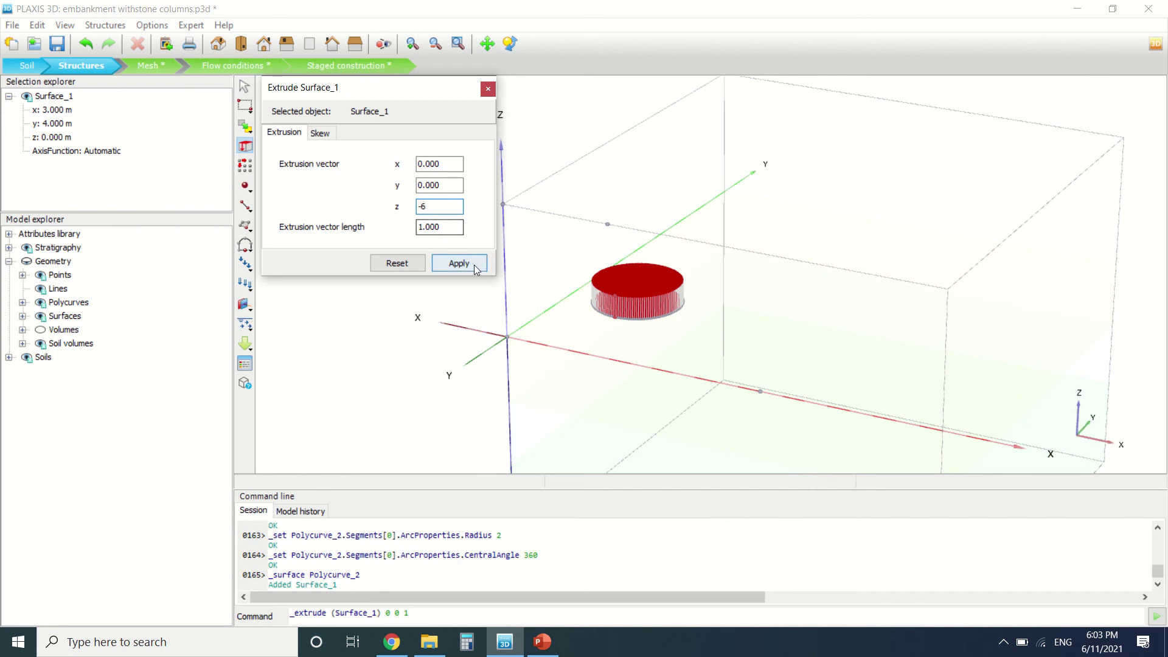
pyautogui.click(458, 263)
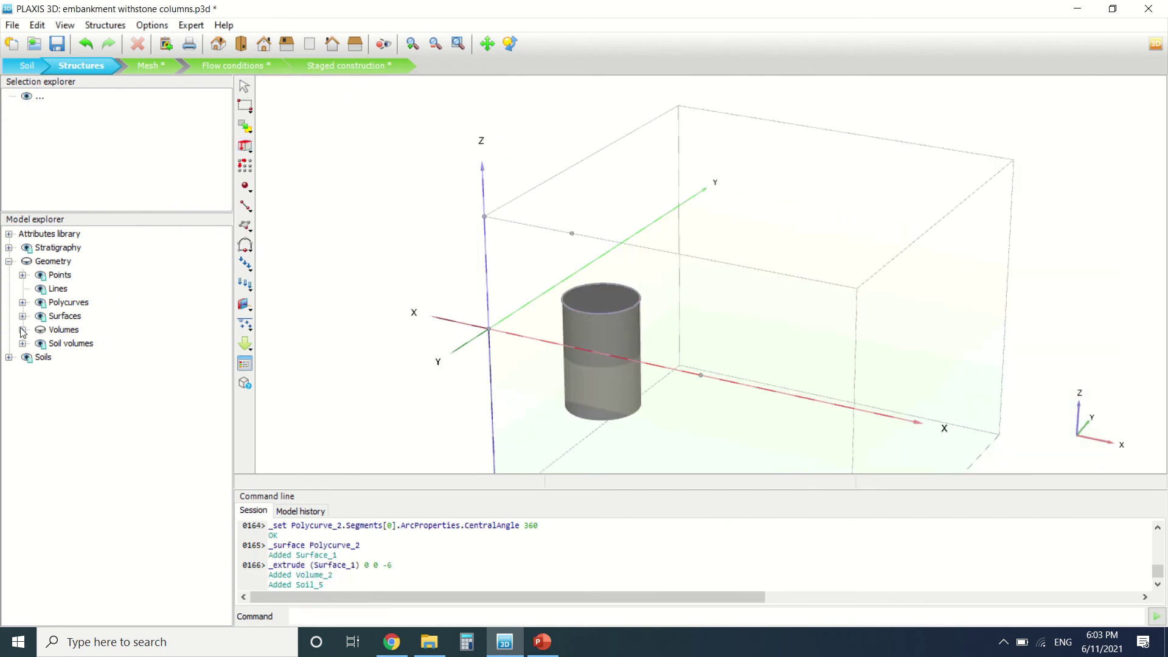
# Show volumes again, orbit to see the column under the embankment, and open Material sets.
pyautogui.click(41, 330)
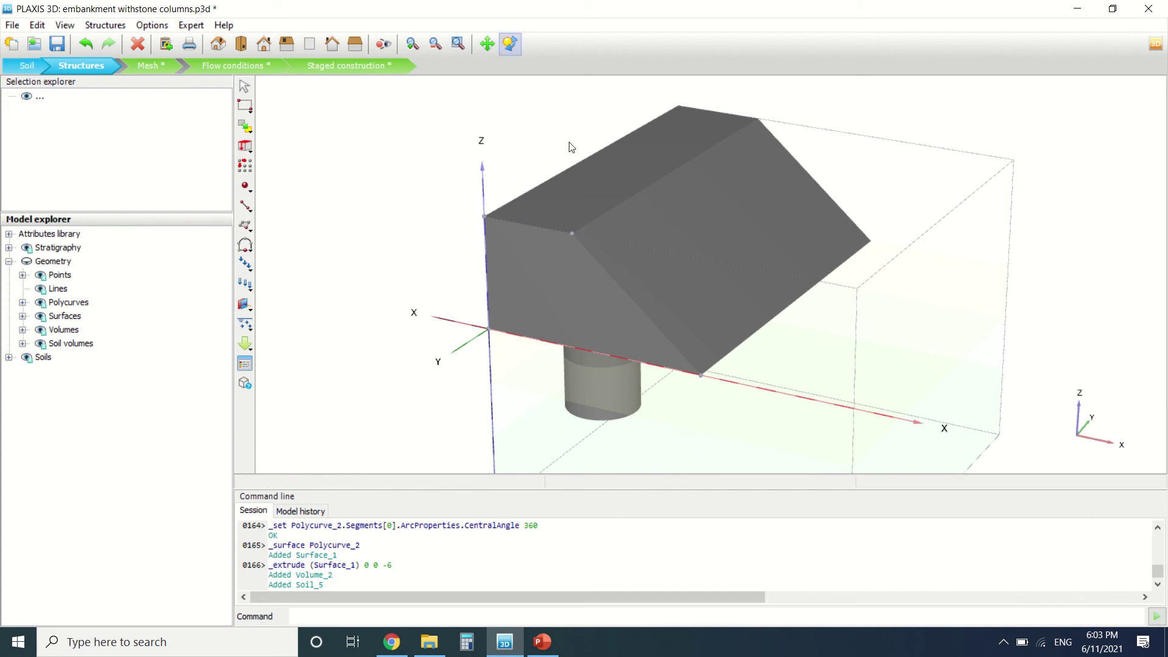
pyautogui.click(657, 216)
pyautogui.click(512, 41)
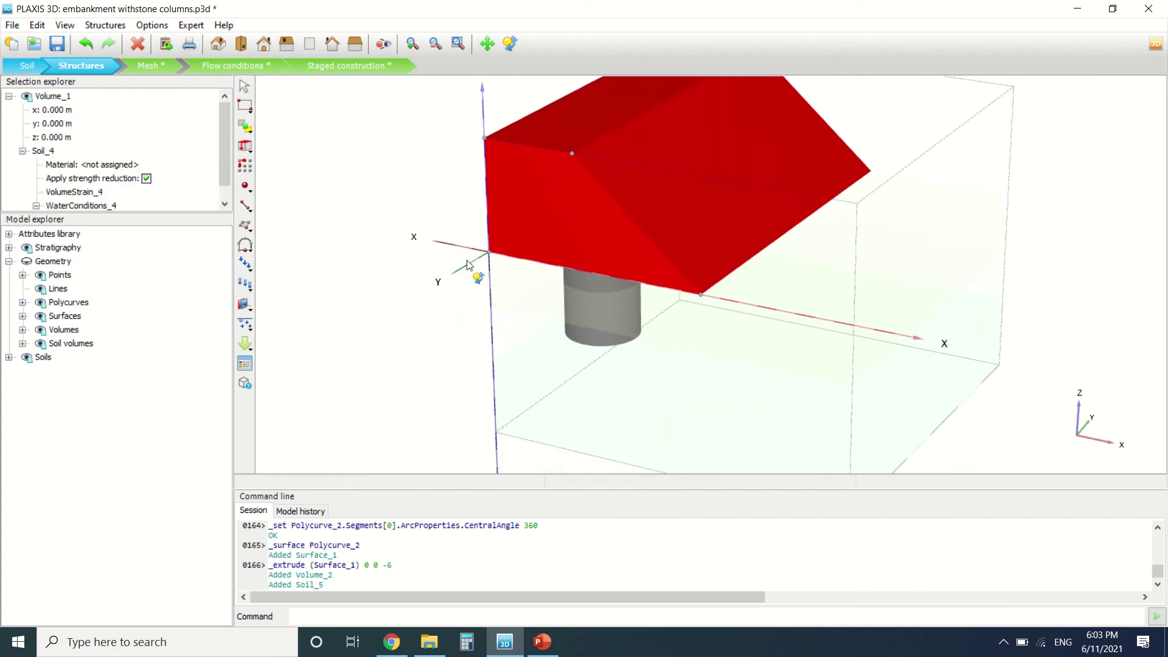
pyautogui.moveTo(478, 278); pyautogui.dragTo(529, 284)
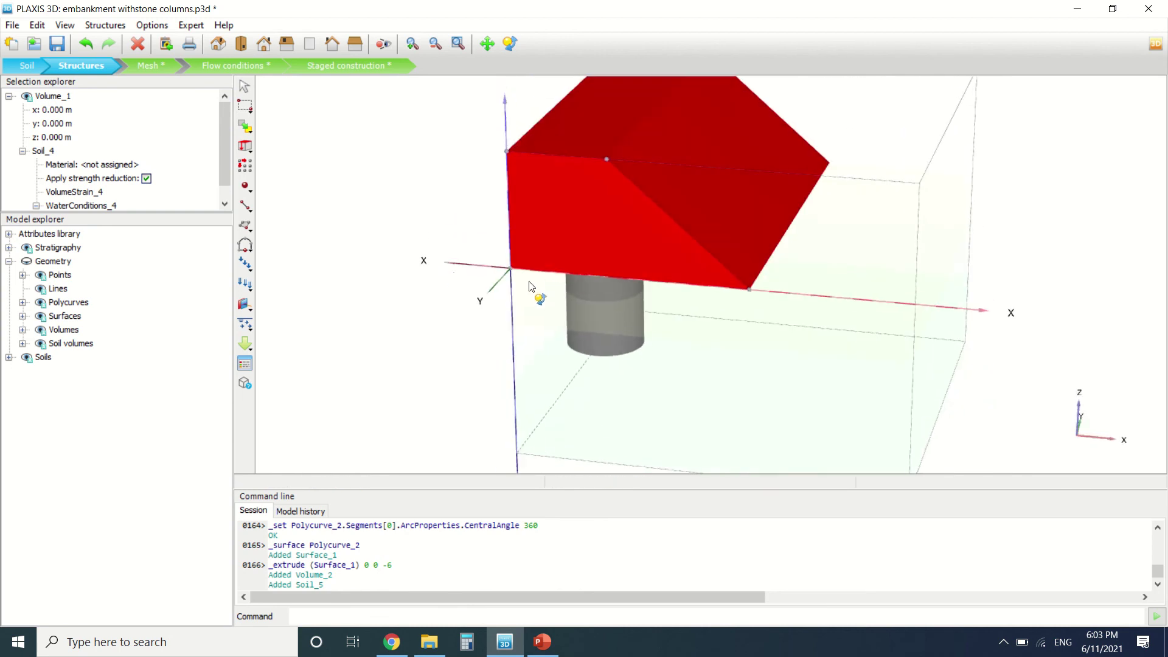
pyautogui.click(248, 363)
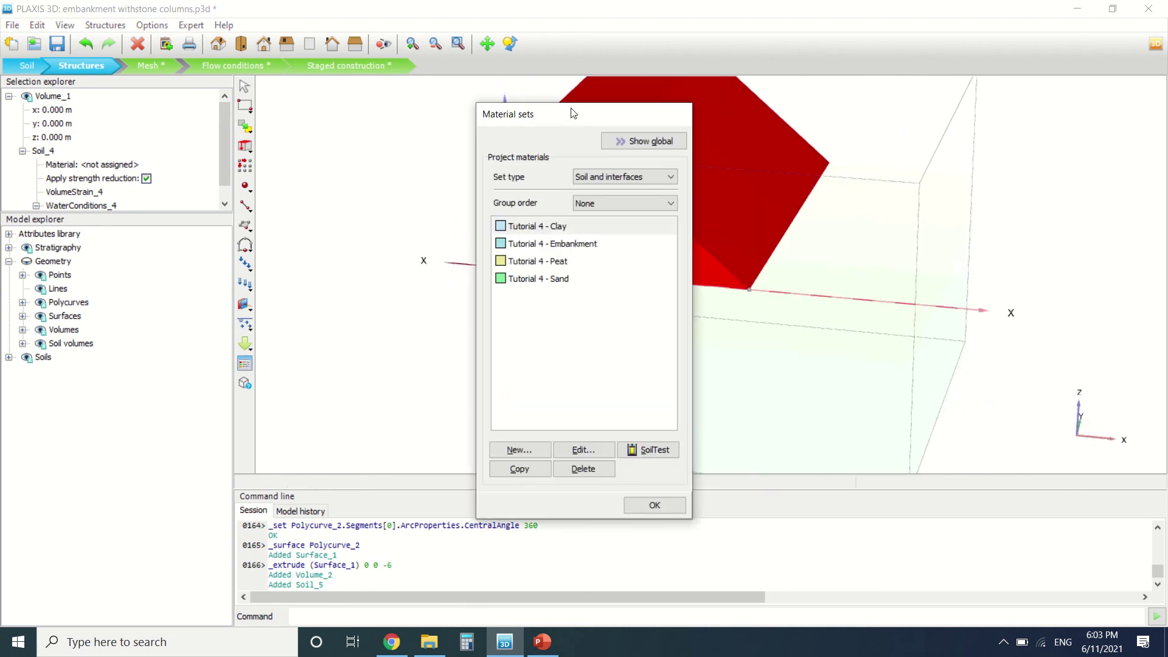
# Move the Material sets window aside and browse the Tutorial 4 Embankment and Sand sets.
pyautogui.moveTo(571, 114); pyautogui.dragTo(367, 129)
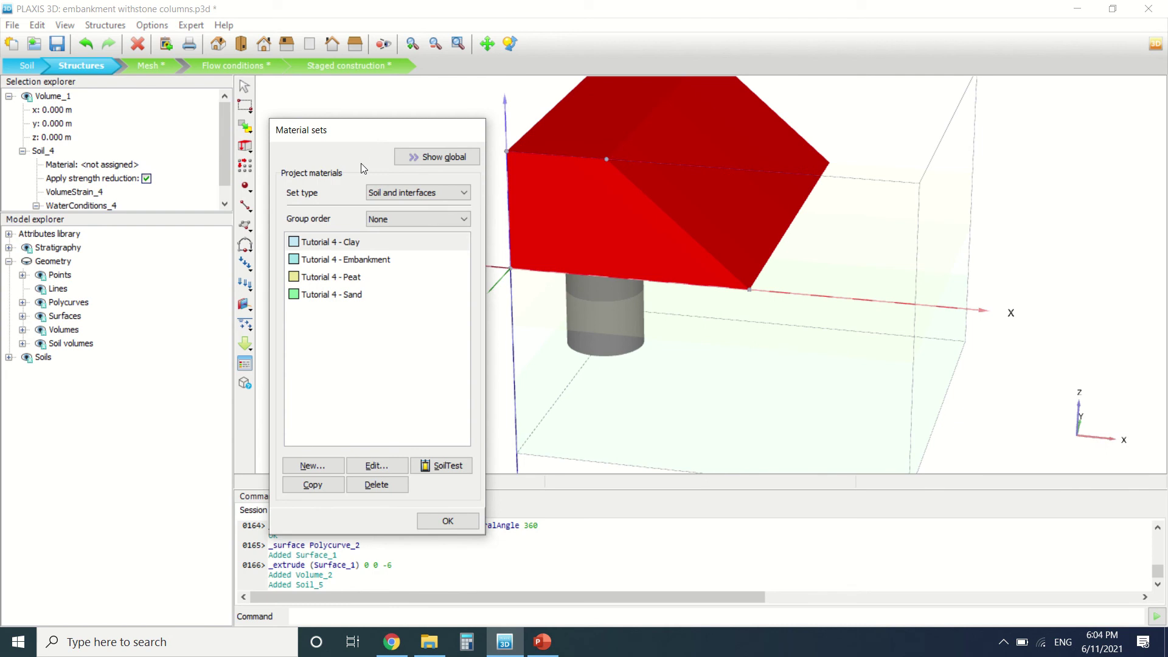
pyautogui.click(387, 260)
pyautogui.click(554, 214)
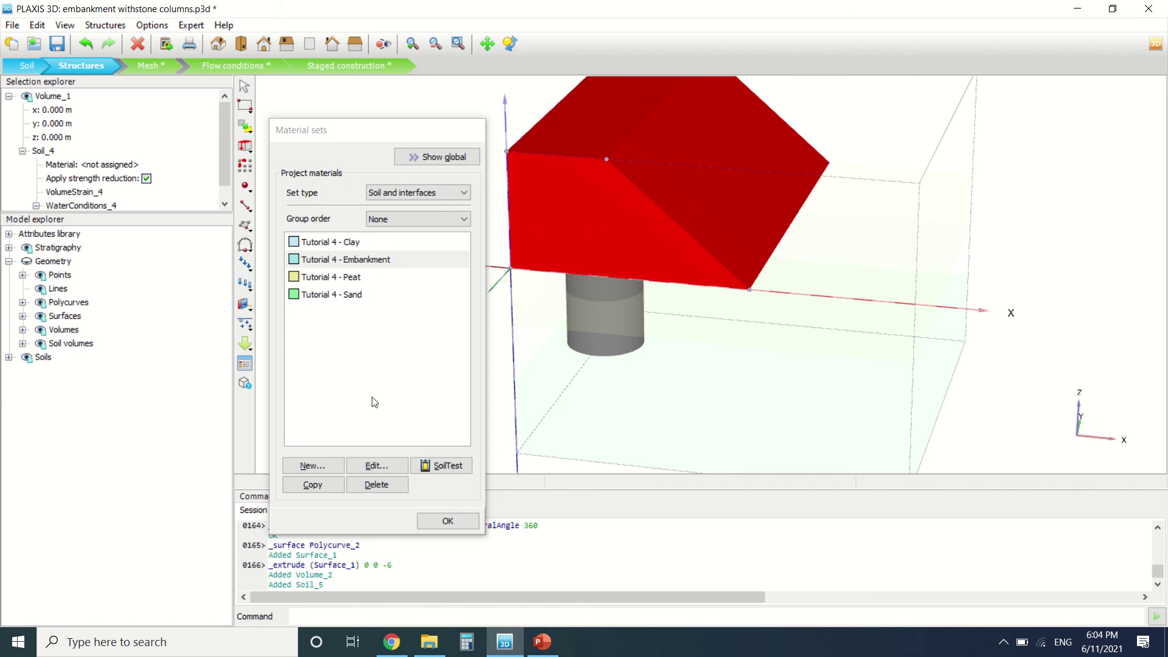
pyautogui.click(355, 293)
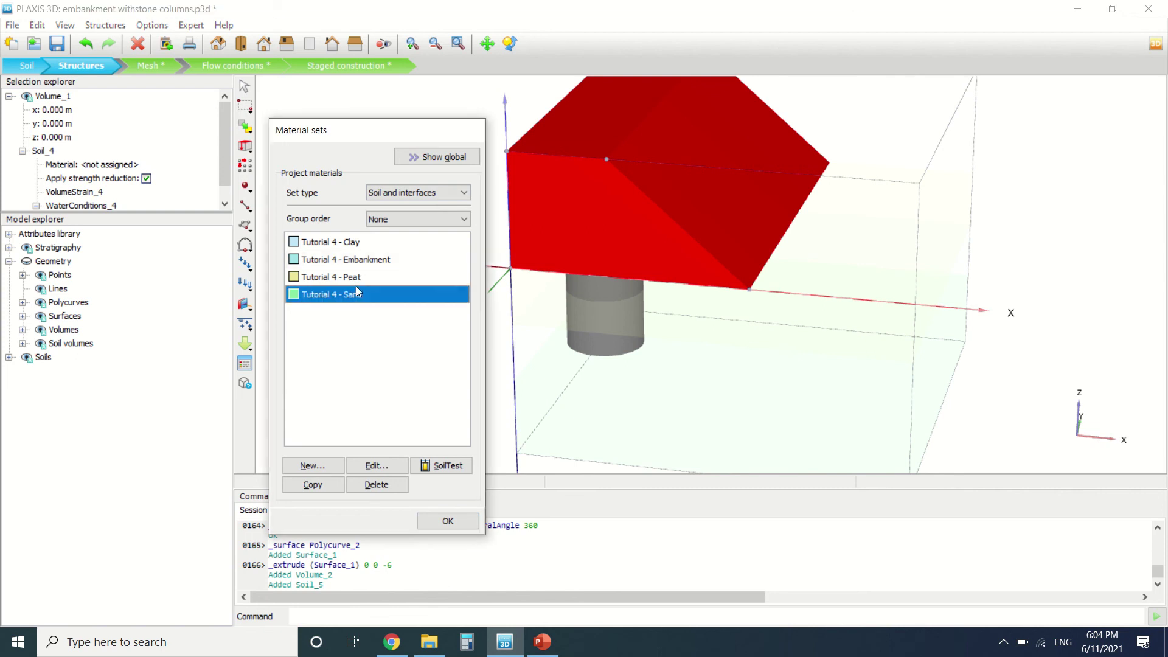
# Cancel an unfinished new soil material after its errors, then open Tutorial 4 - Peat for editing.
pyautogui.click(312, 465)
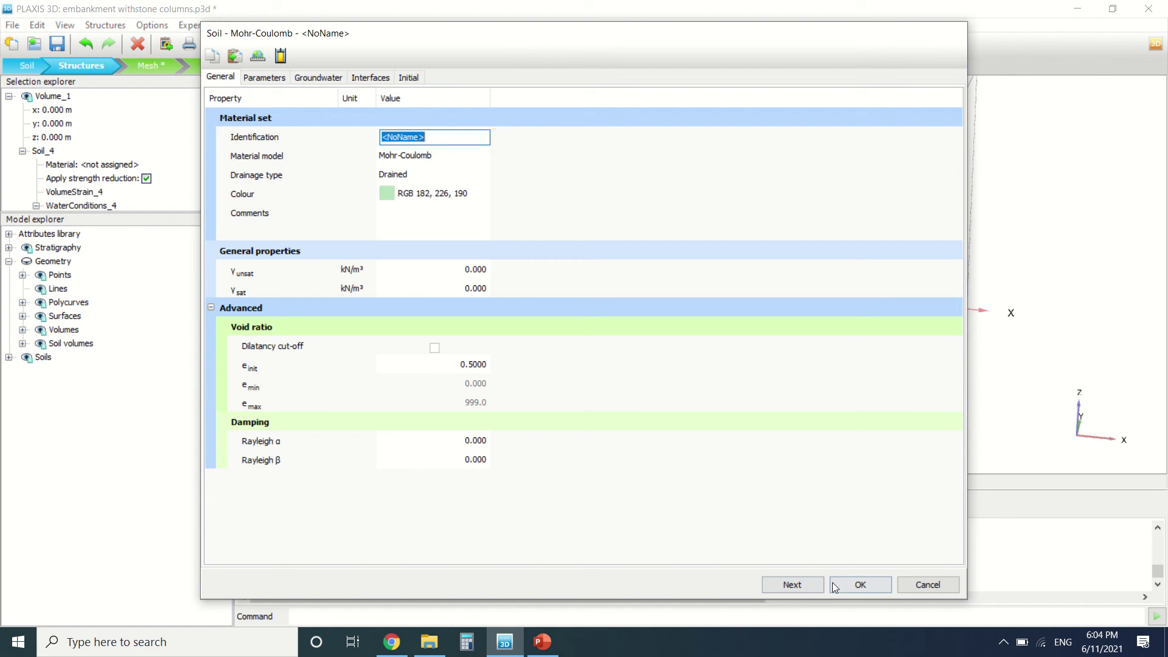
pyautogui.click(832, 582)
pyautogui.click(692, 384)
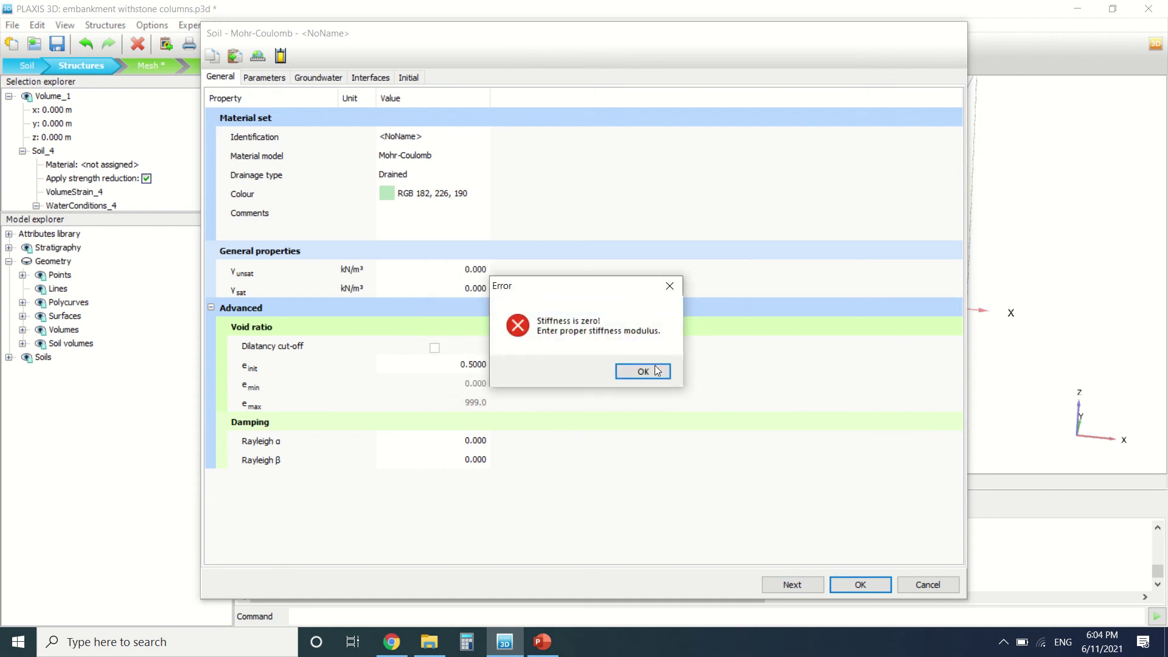
pyautogui.click(642, 371)
pyautogui.click(921, 584)
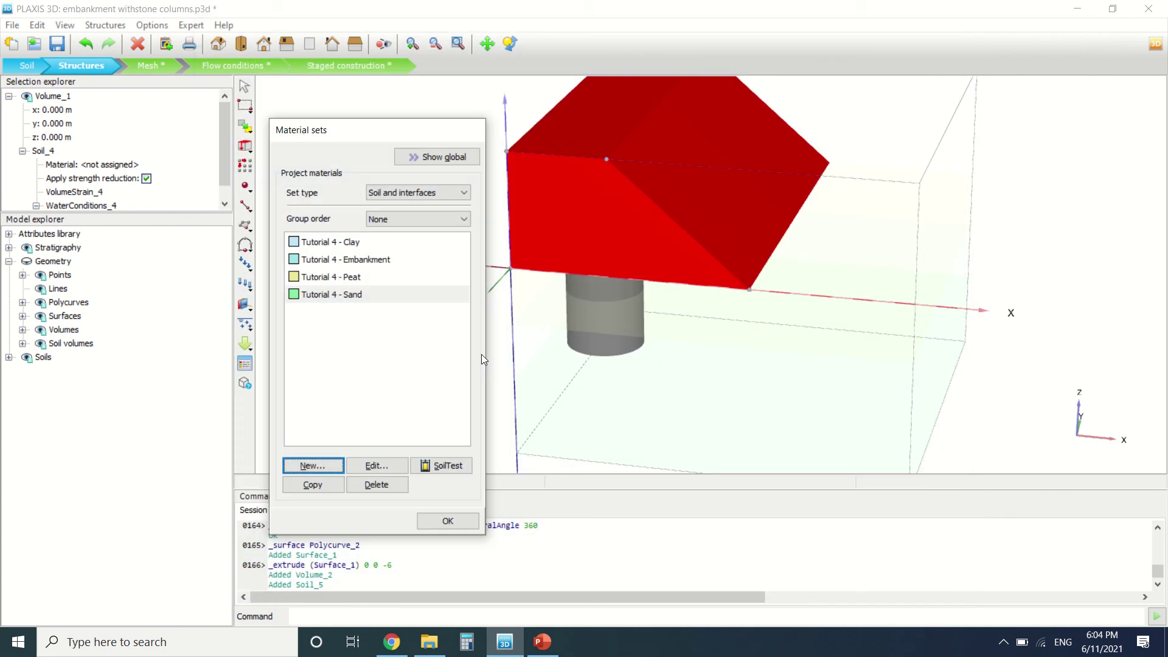
pyautogui.click(379, 278)
pyautogui.click(377, 466)
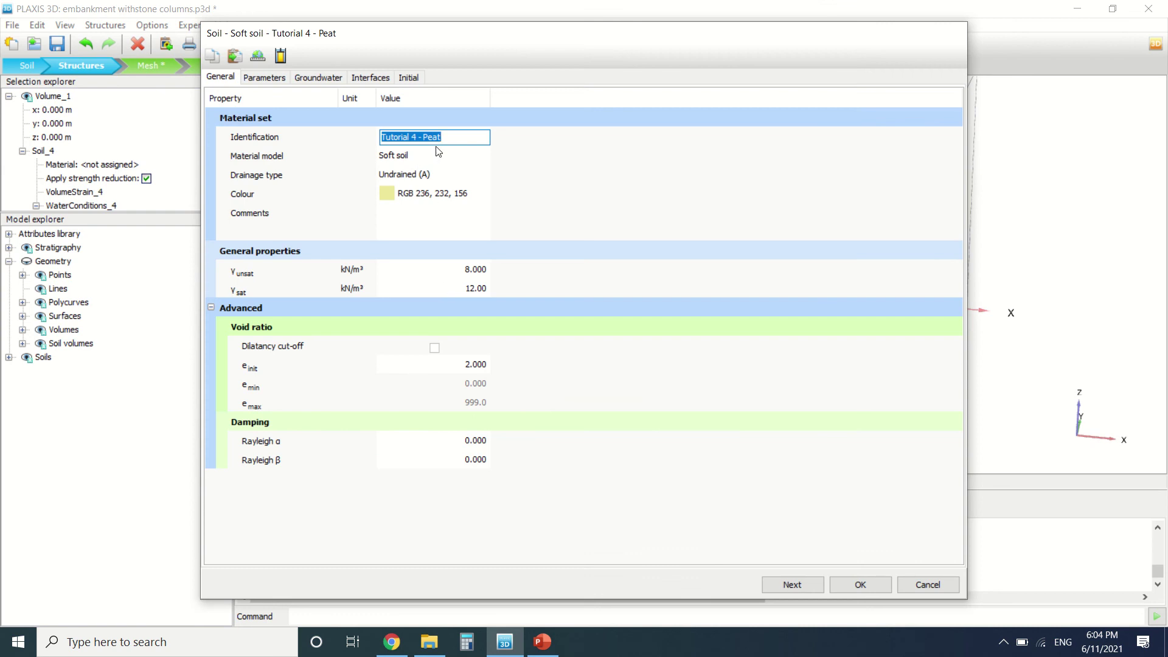
# Rename the Peat set to 'rock' and try Hardening soil stiffness values, dismissing the Eur errors.
pyautogui.write('rock')
pyautogui.click(452, 156)
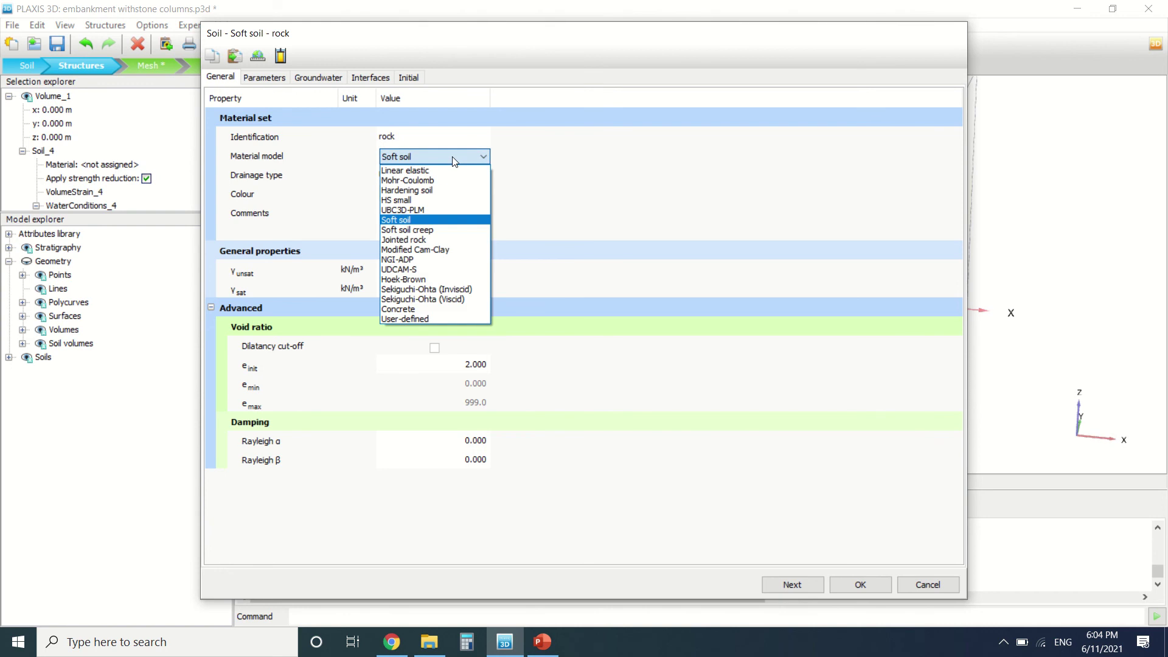
pyautogui.click(452, 192)
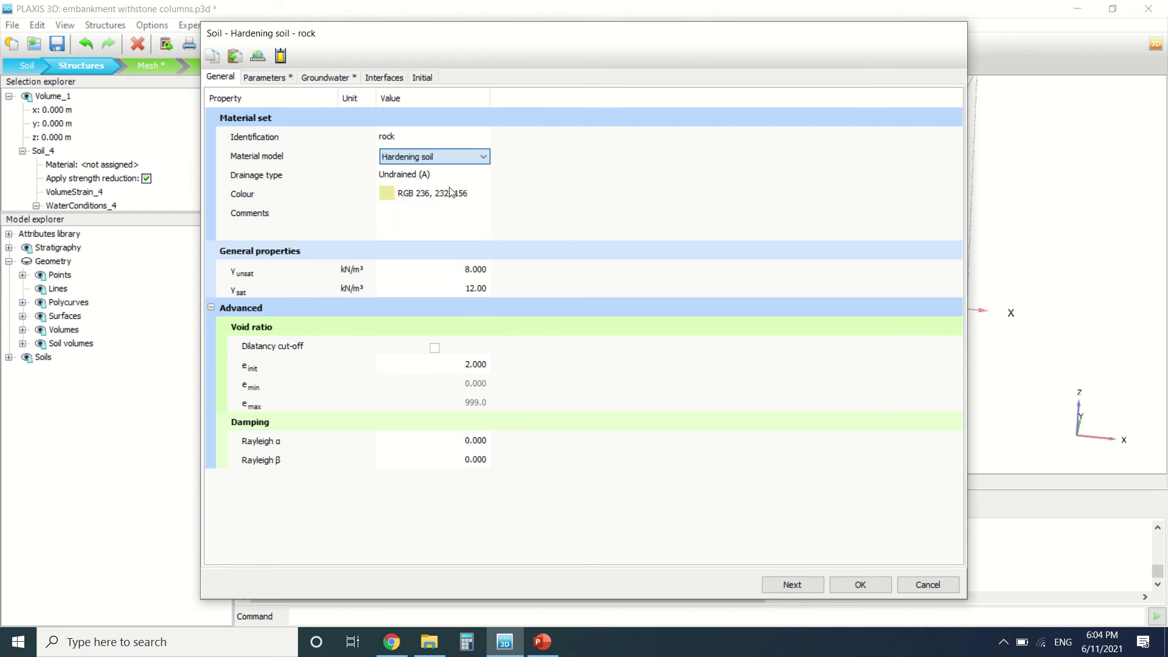
pyautogui.click(279, 82)
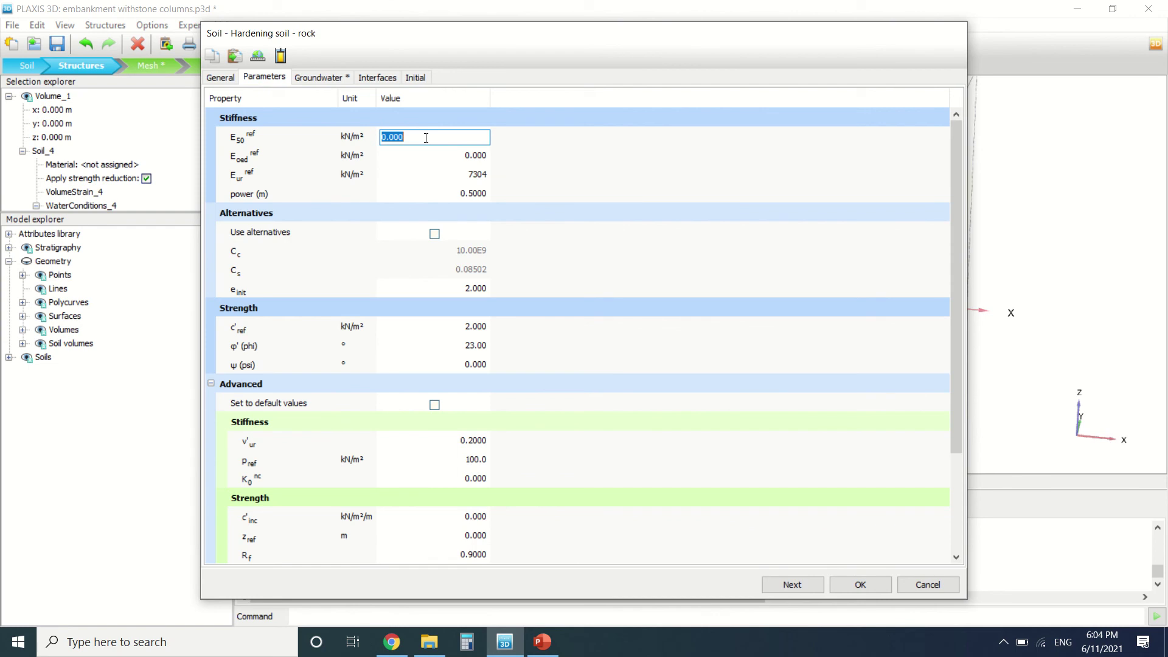
pyautogui.write('6000')
pyautogui.click(441, 153)
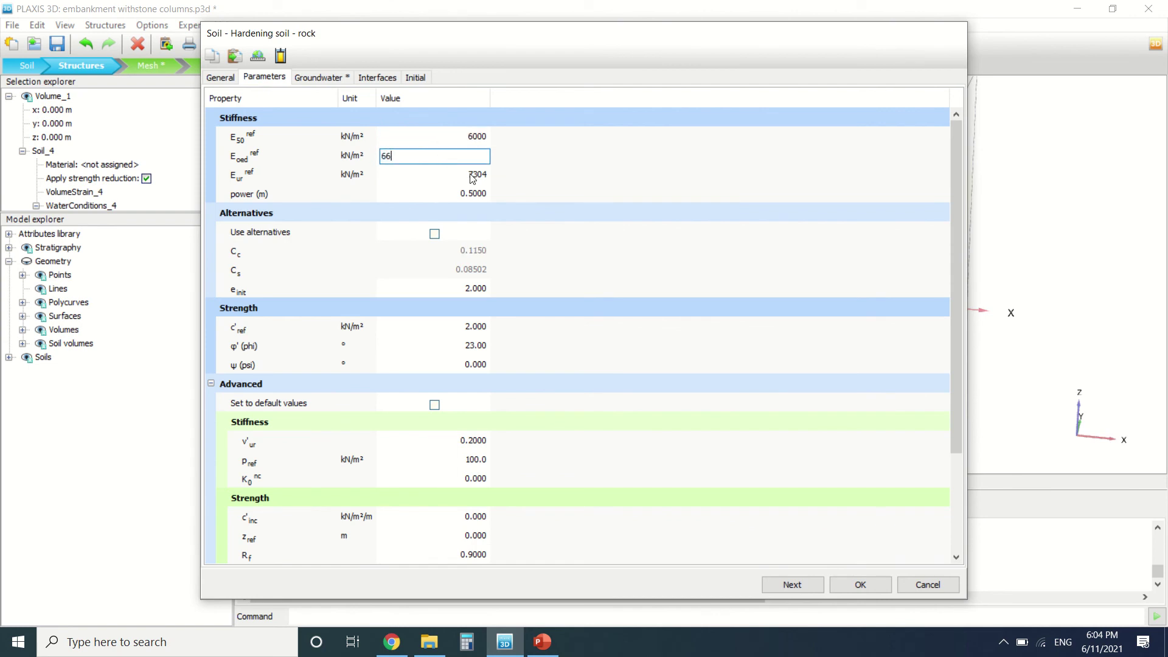
pyautogui.click(489, 190)
pyautogui.click(474, 327)
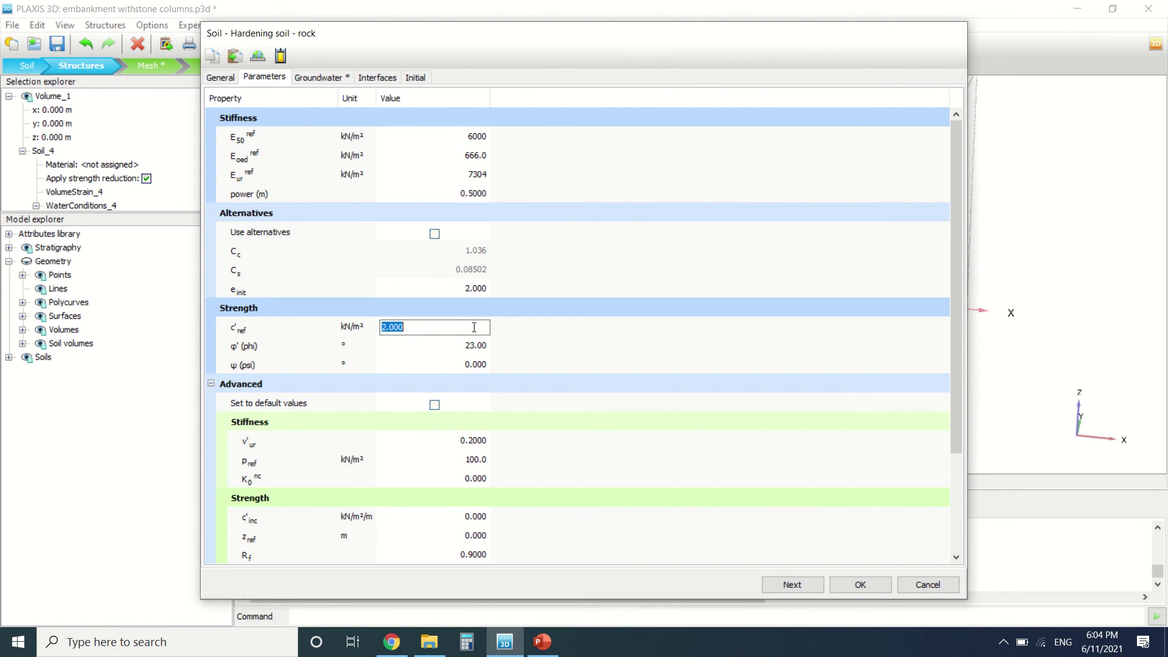
pyautogui.click(860, 584)
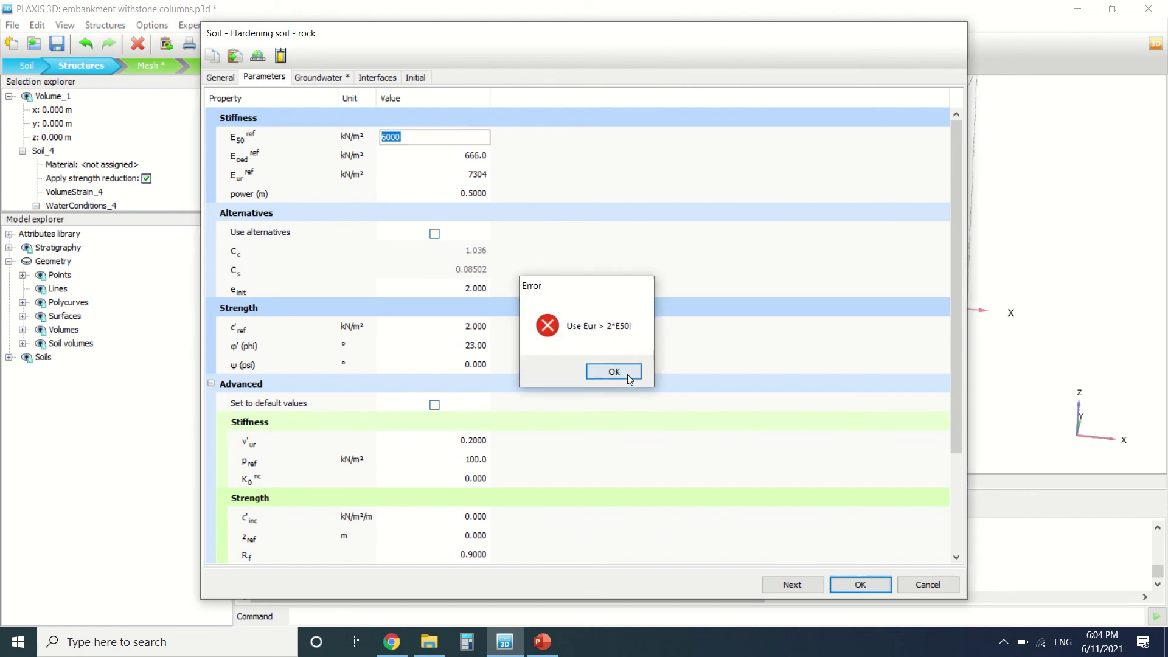
pyautogui.click(622, 372)
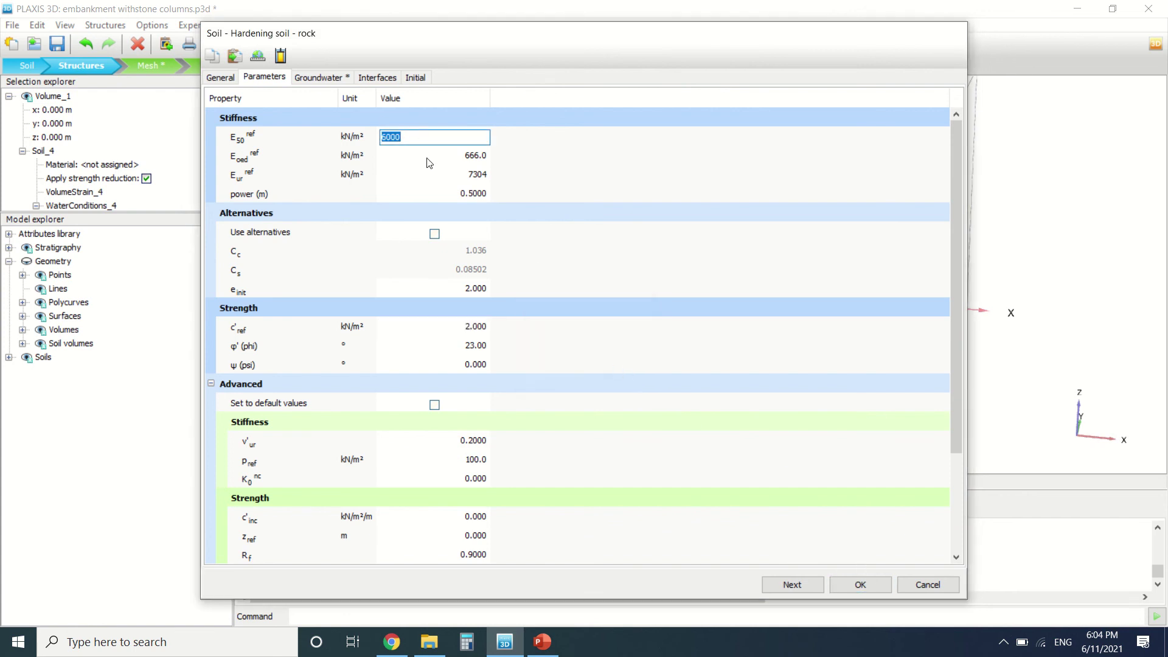
pyautogui.click(861, 586)
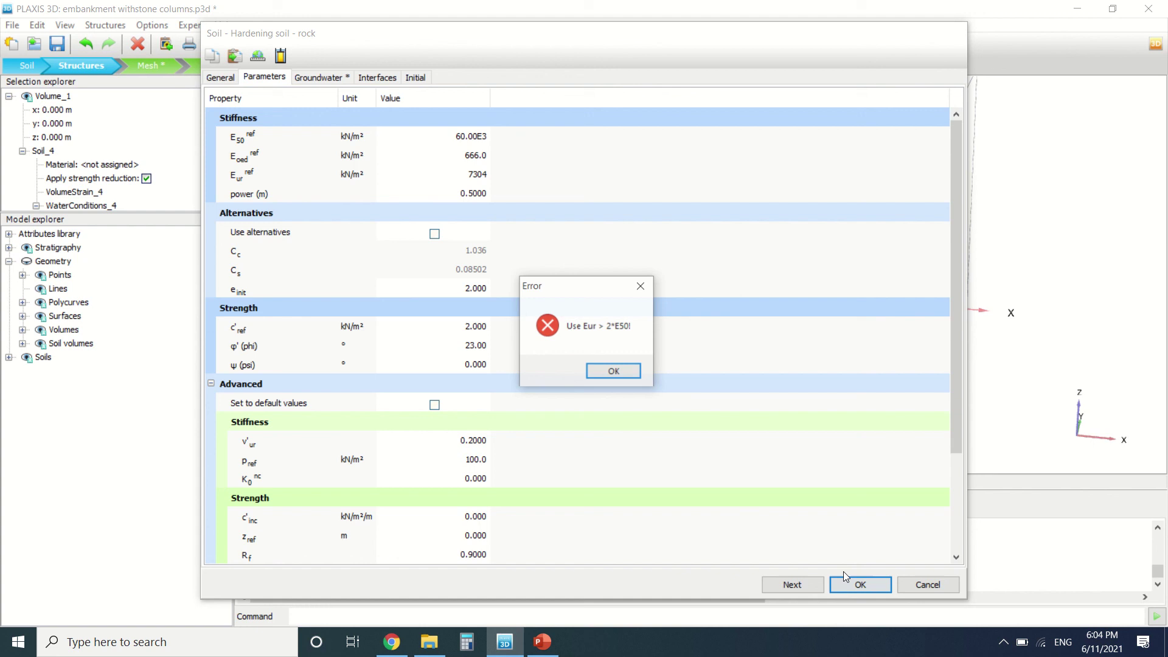
pyautogui.click(625, 372)
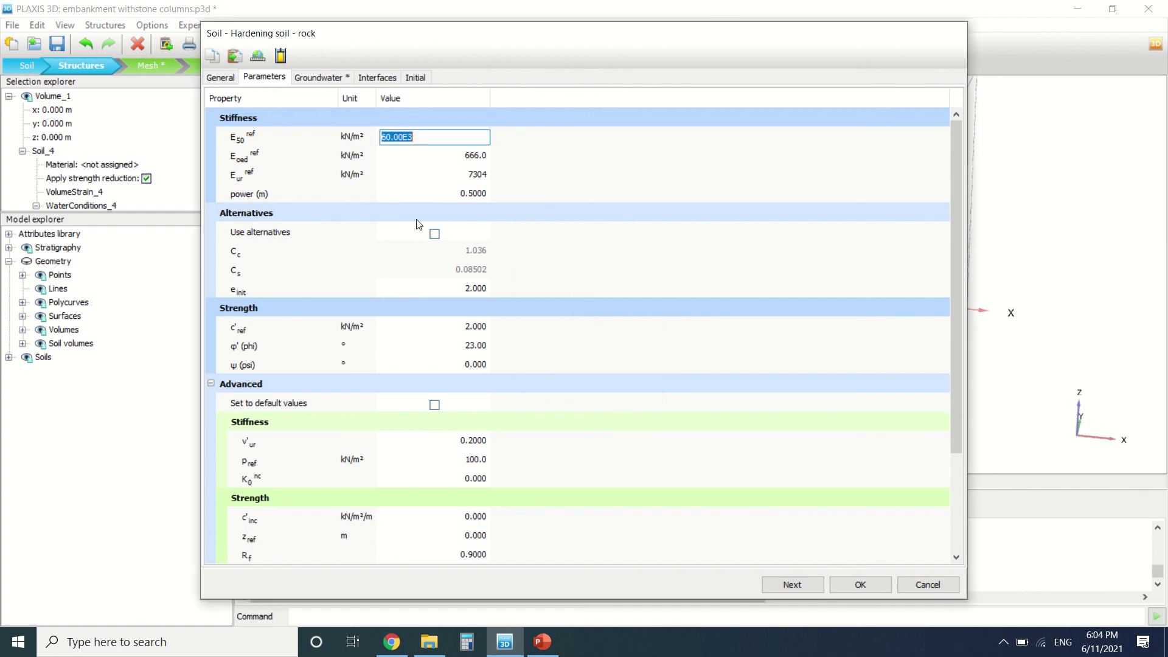
# Switch the rock material model to Mohr-Coulomb and save it.
pyautogui.click(220, 77)
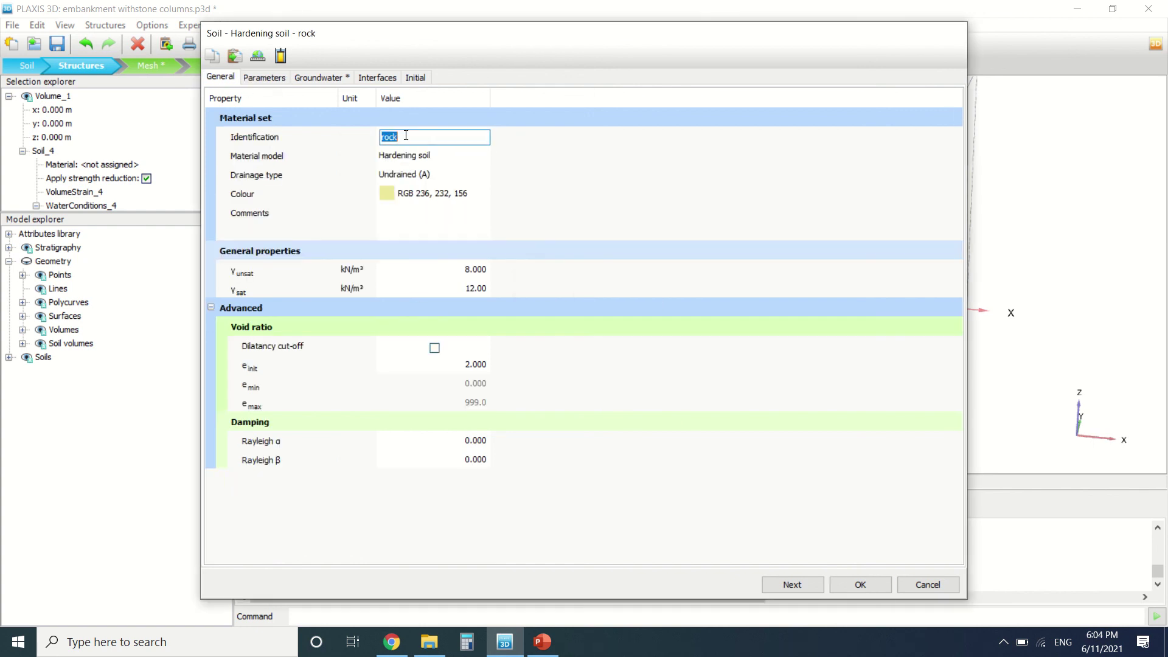
pyautogui.click(443, 156)
pyautogui.click(401, 178)
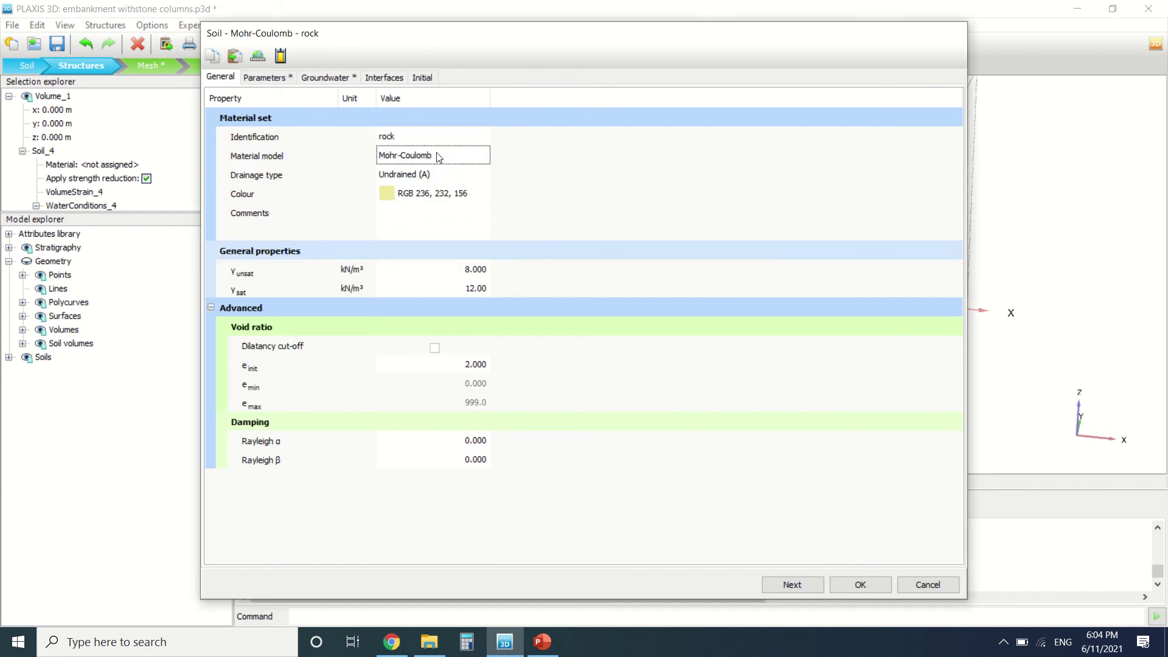
pyautogui.click(268, 77)
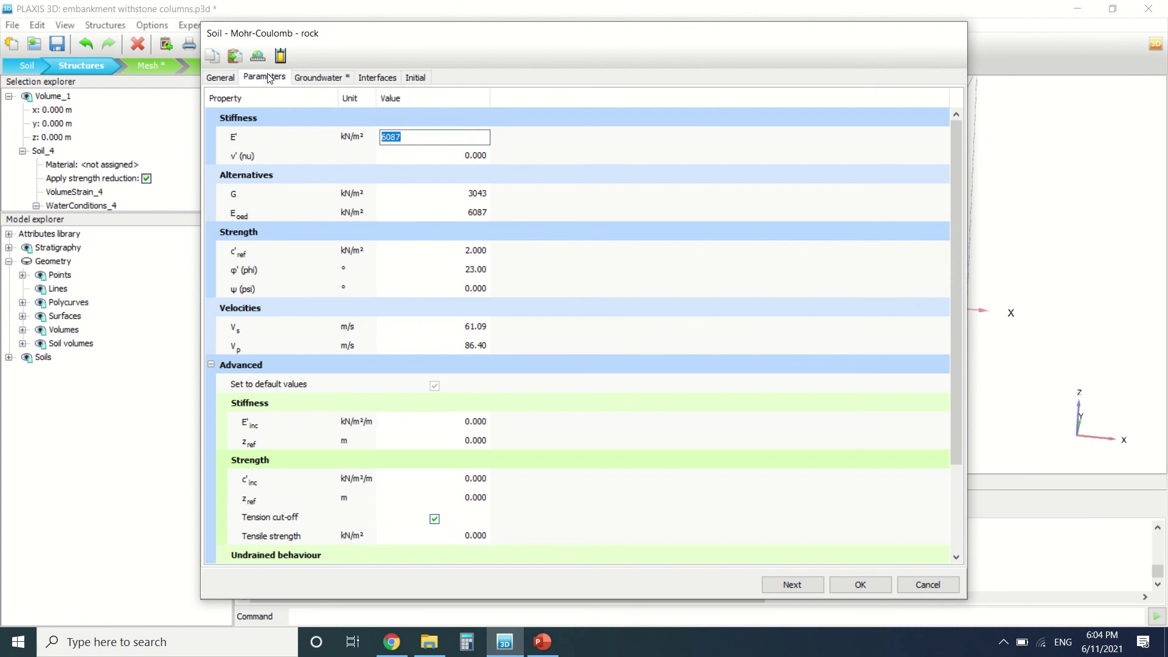
pyautogui.click(853, 583)
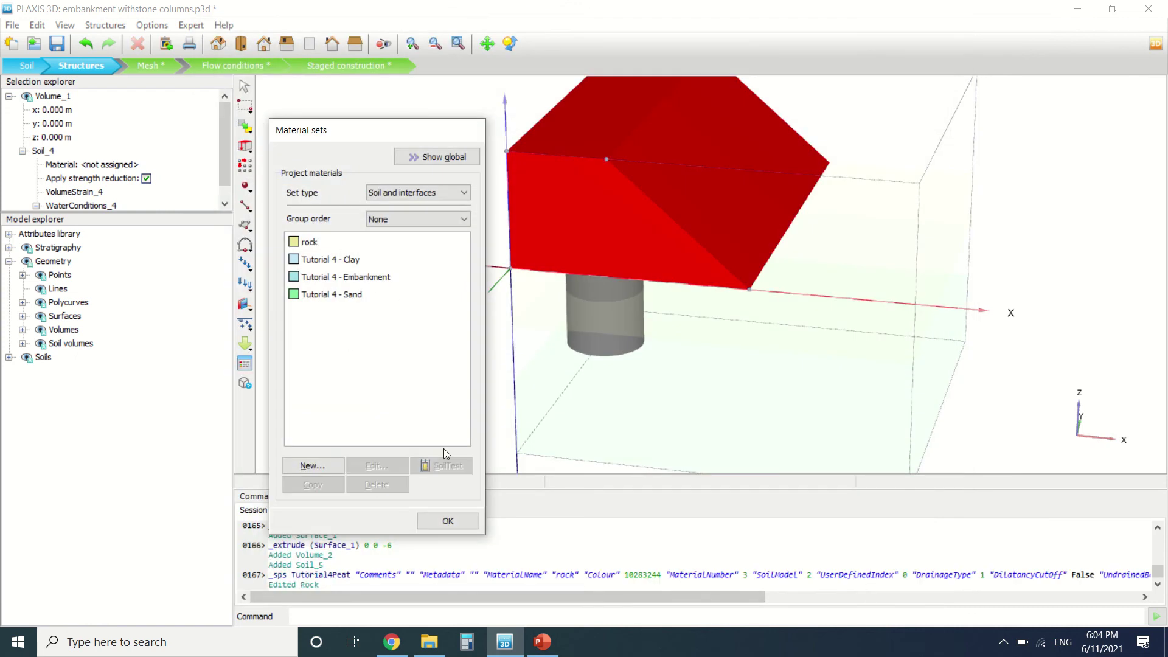
# Close Material sets and assign Tutorial 4 - Embankment to the box volume.
pyautogui.click(455, 517)
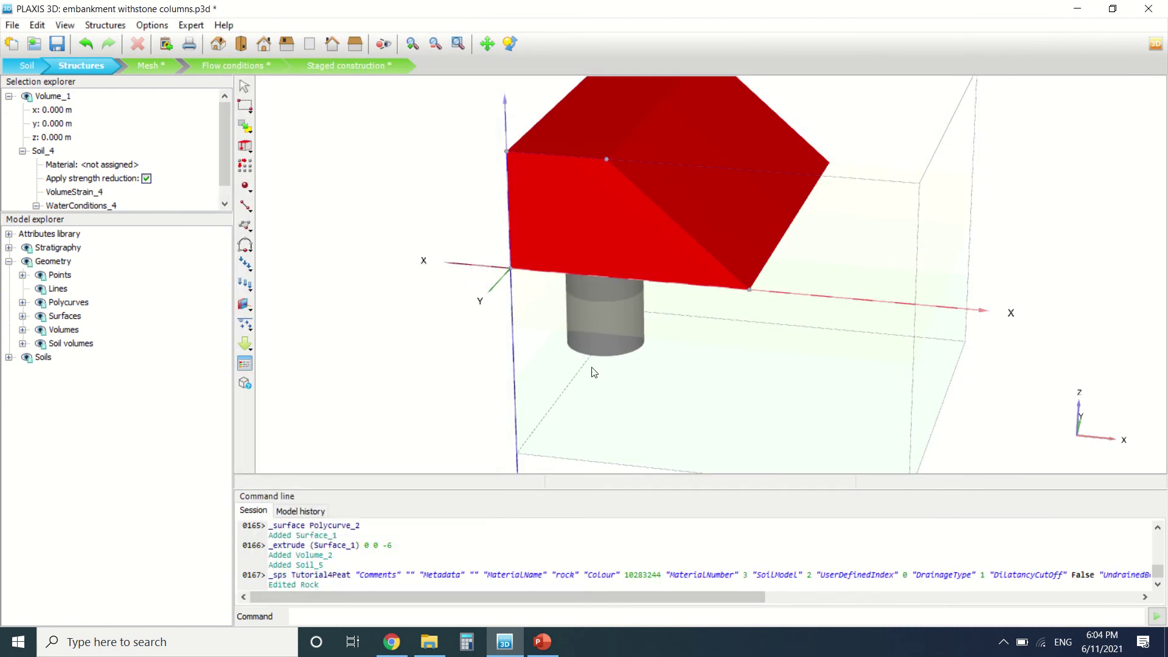
pyautogui.rightClick(585, 213)
pyautogui.click(666, 208)
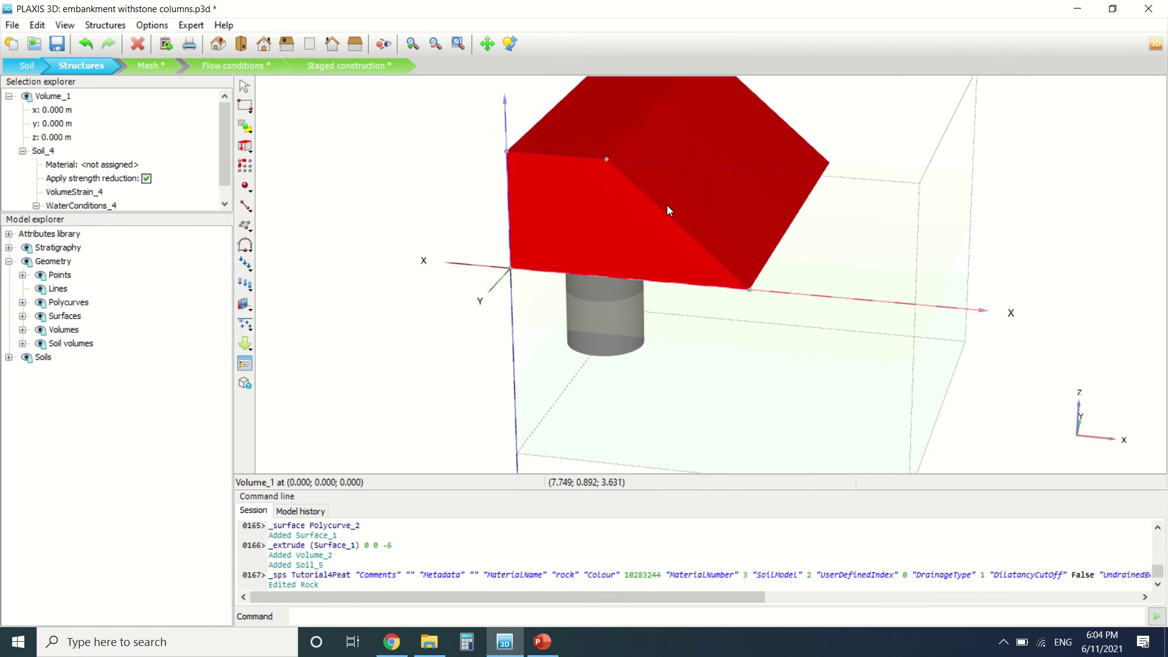
pyautogui.rightClick(667, 206)
pyautogui.moveTo(845, 328)
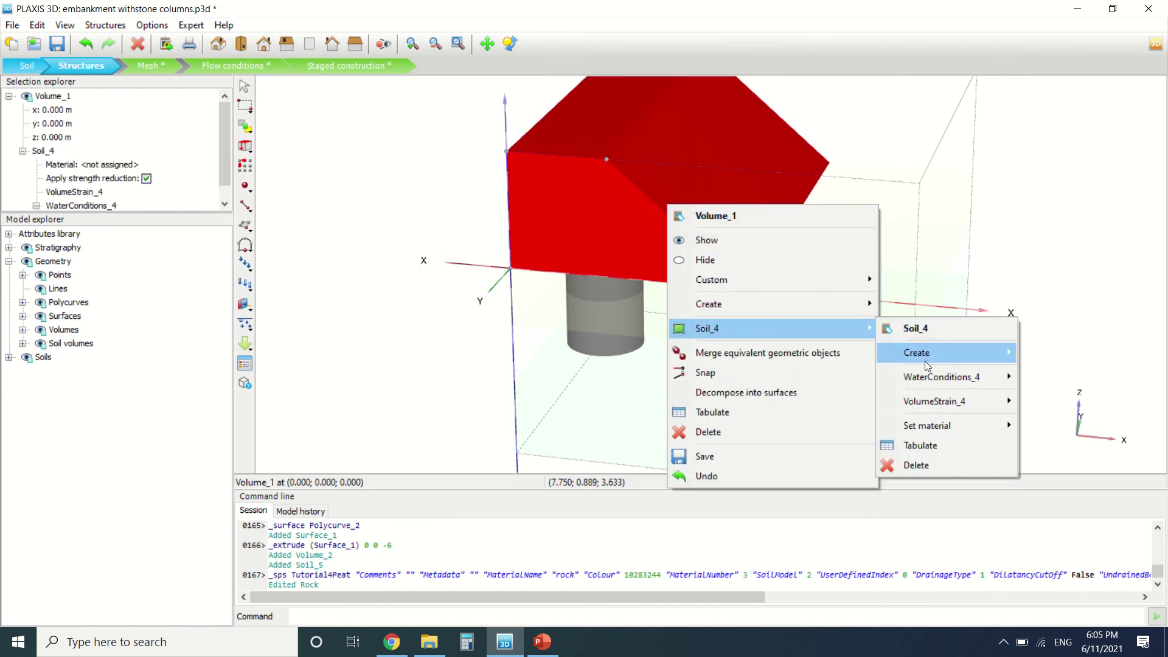
pyautogui.moveTo(961, 426)
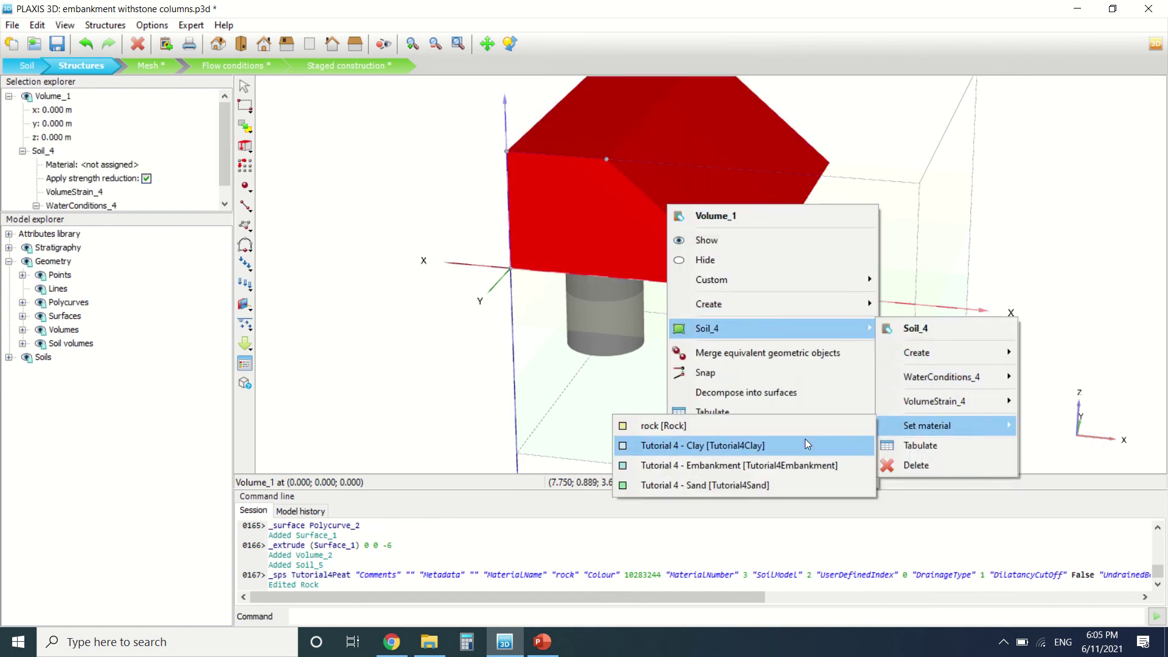
pyautogui.click(805, 463)
# Assign the rock material to the cylinder volume.
pyautogui.rightClick(616, 284)
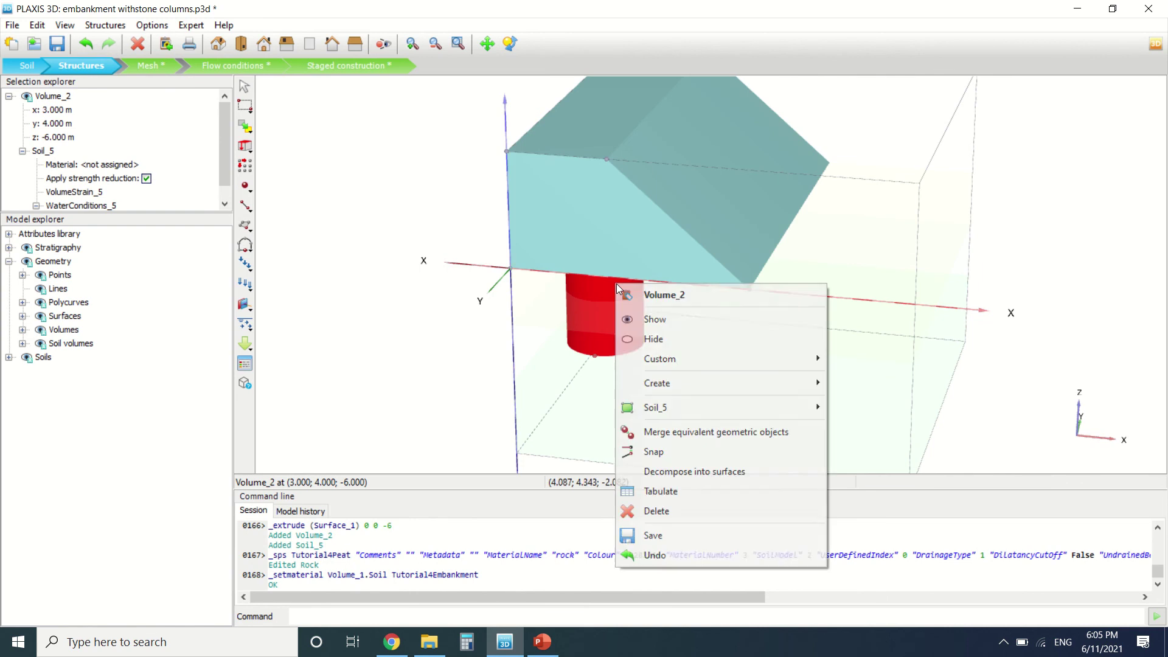
pyautogui.moveTo(794, 377)
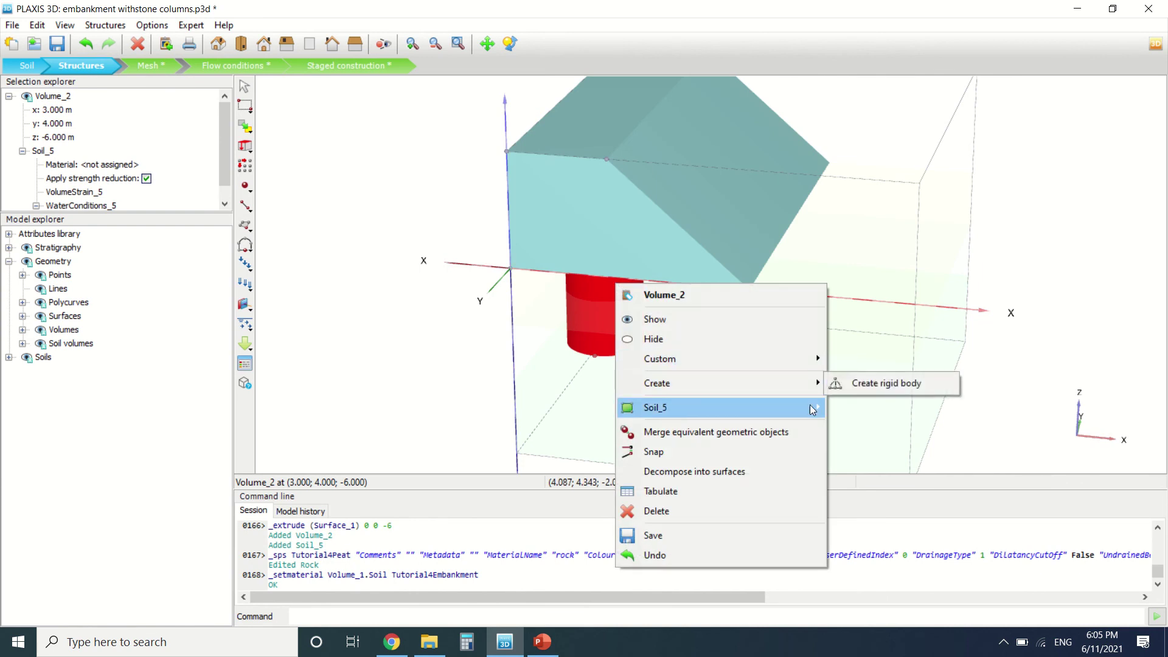
pyautogui.moveTo(814, 407)
pyautogui.moveTo(939, 504)
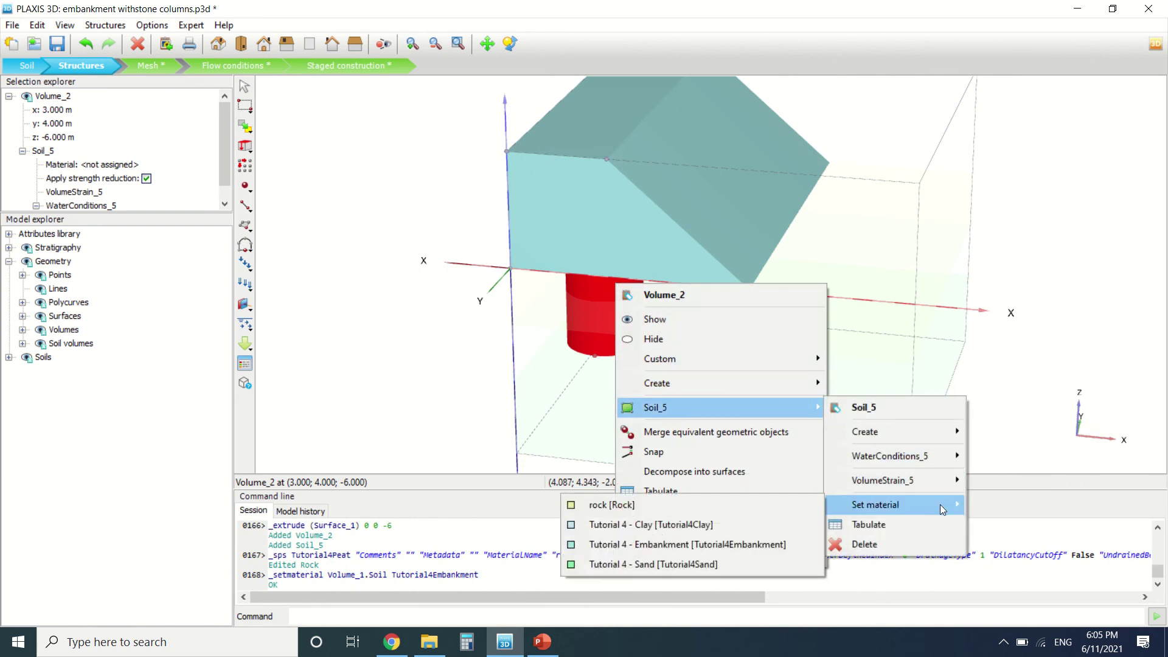
pyautogui.click(729, 513)
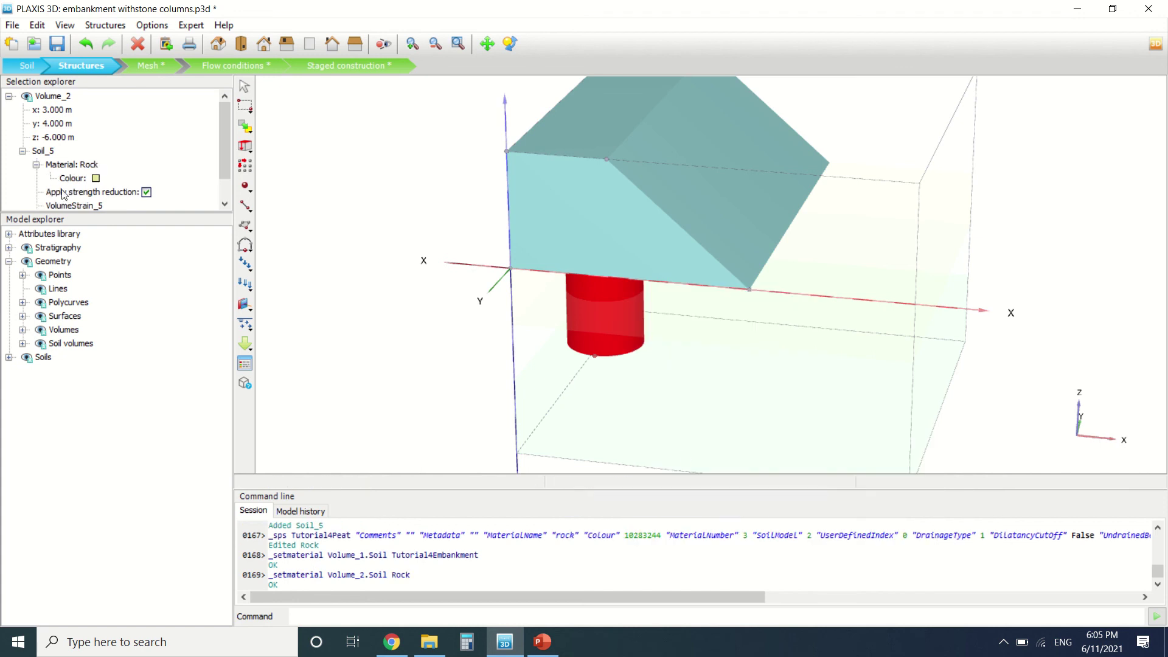
# Attempt to switch to the Mesh stage, which is refused, then deselect the cylinder.
pyautogui.click(147, 68)
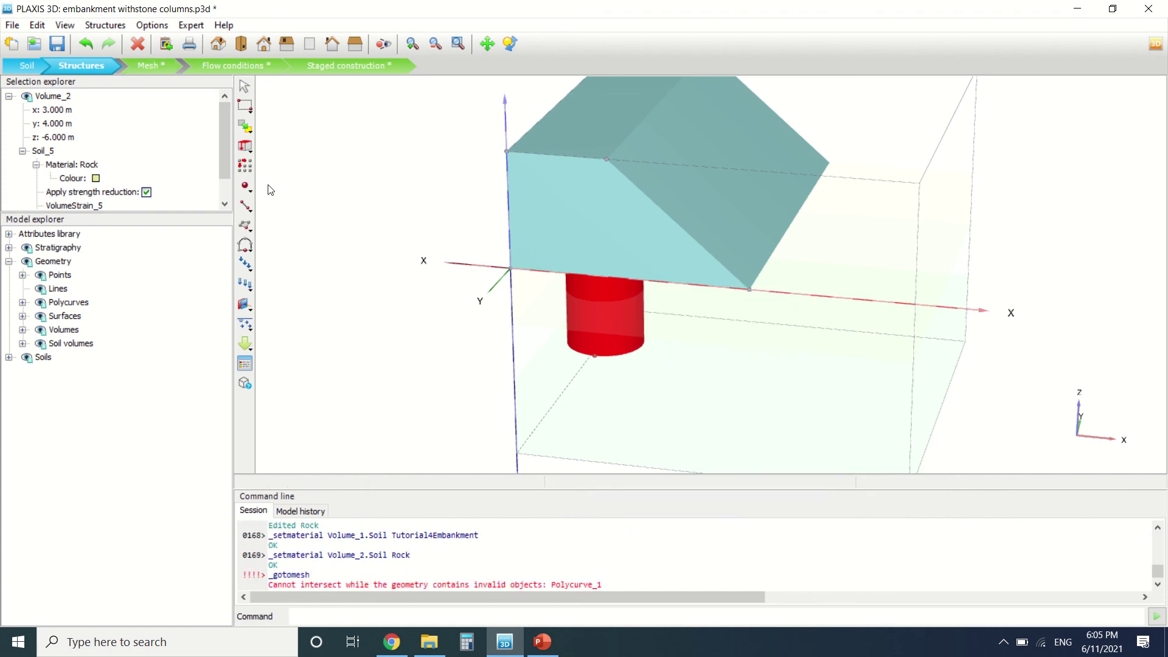
pyautogui.click(143, 71)
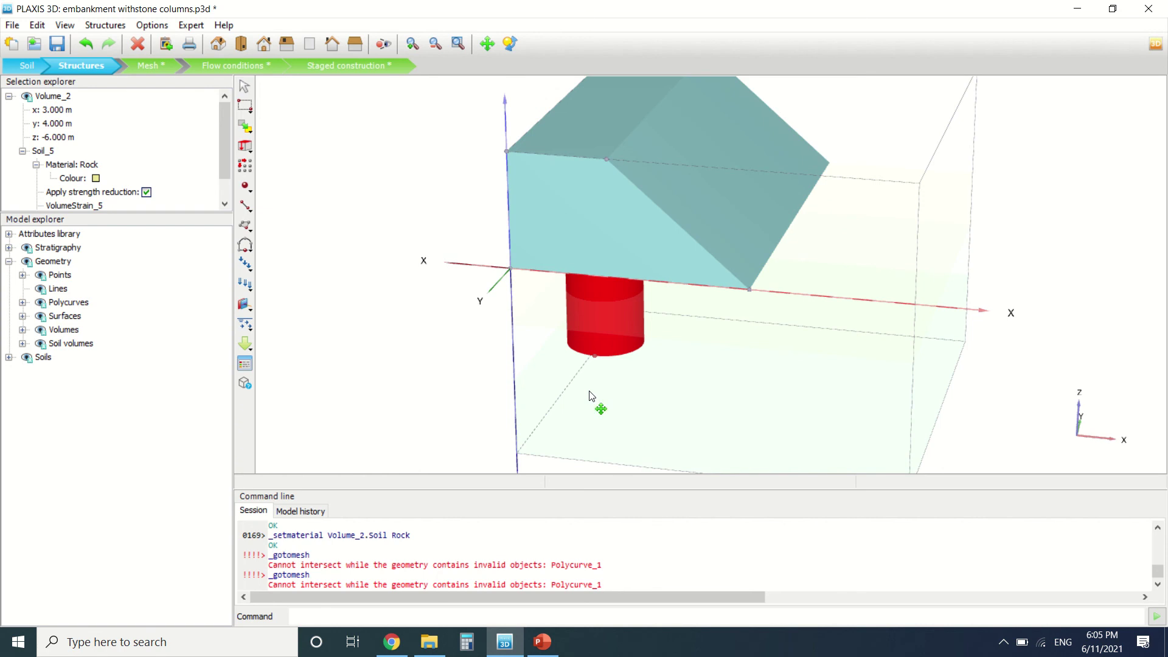
pyautogui.click(584, 376)
pyautogui.moveTo(620, 373); pyautogui.dragTo(593, 302, button='middle')
# Delete Polycurve_1 and Polycurve_2 from the Model explorer and switch to Mesh mode.
pyautogui.click(23, 275)
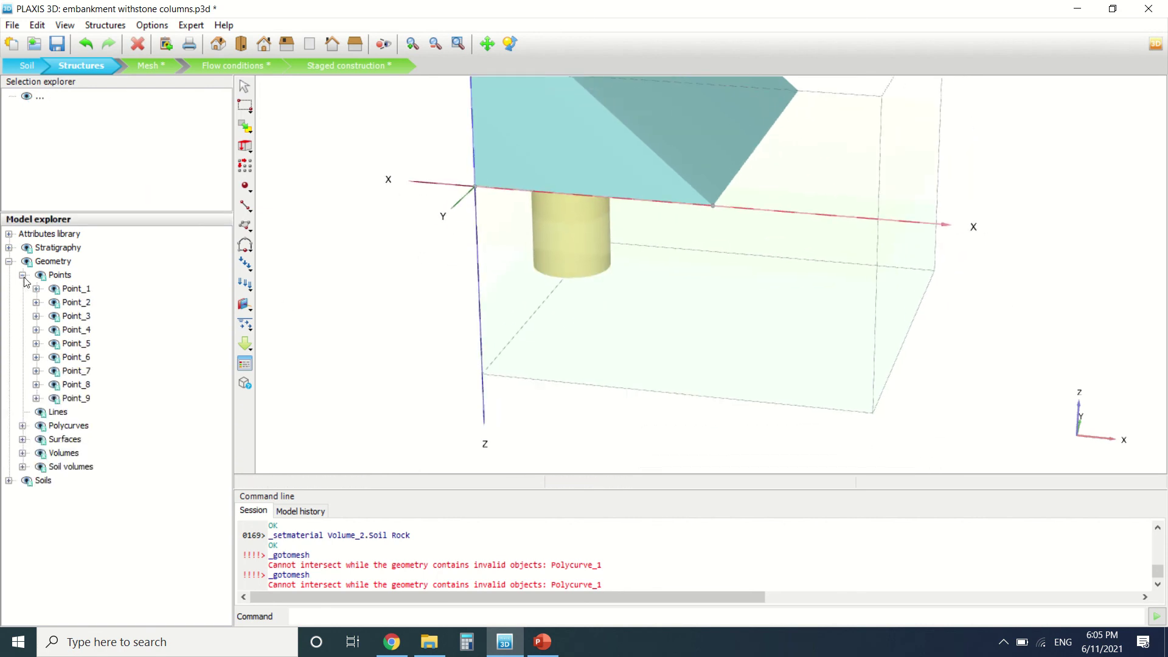
pyautogui.click(23, 276)
pyautogui.click(22, 302)
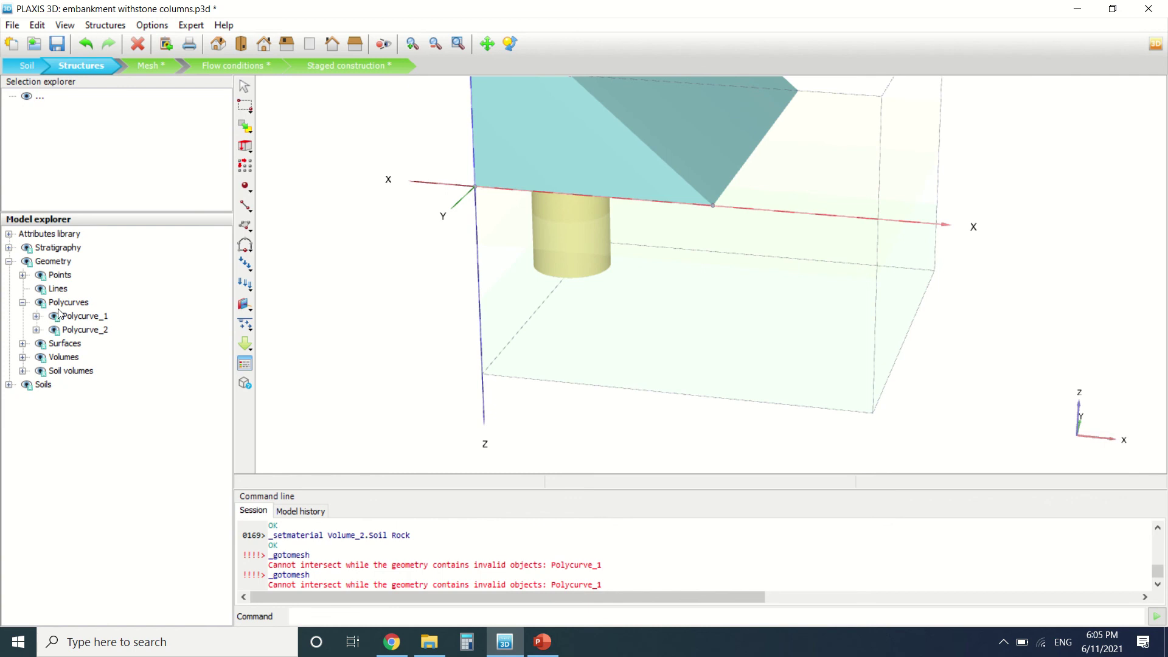
pyautogui.click(59, 307)
pyautogui.press('Delete')
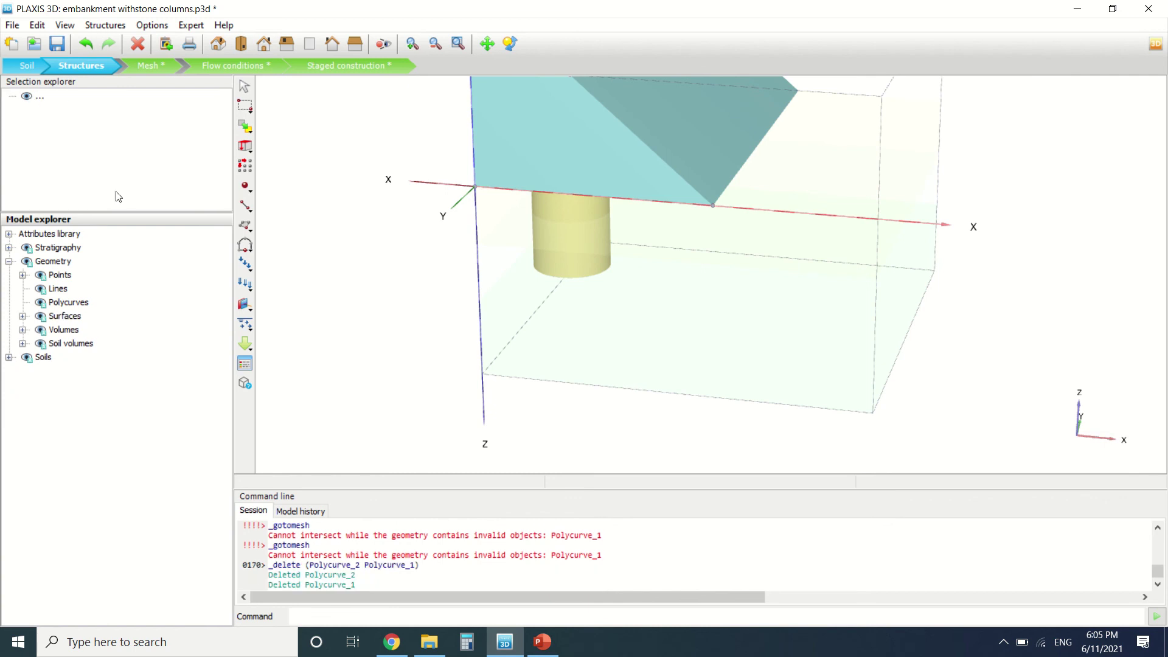
pyautogui.click(155, 69)
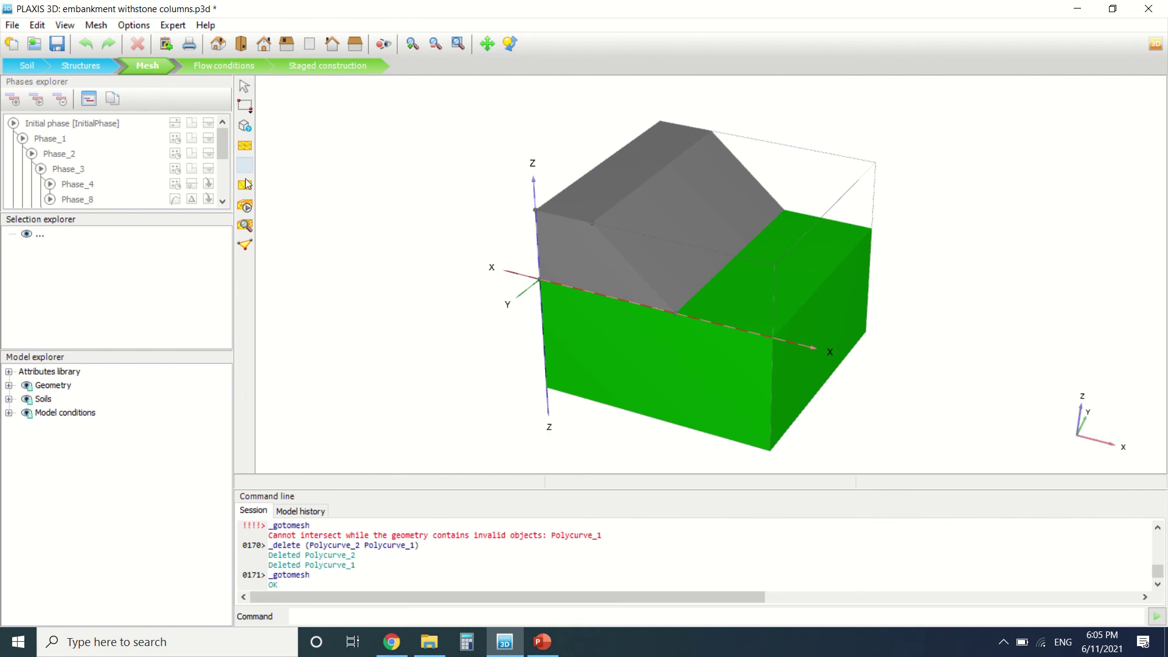
# Run Generate mesh with the default settings until 53223 elements and 78300 nodes are created.
pyautogui.click(245, 207)
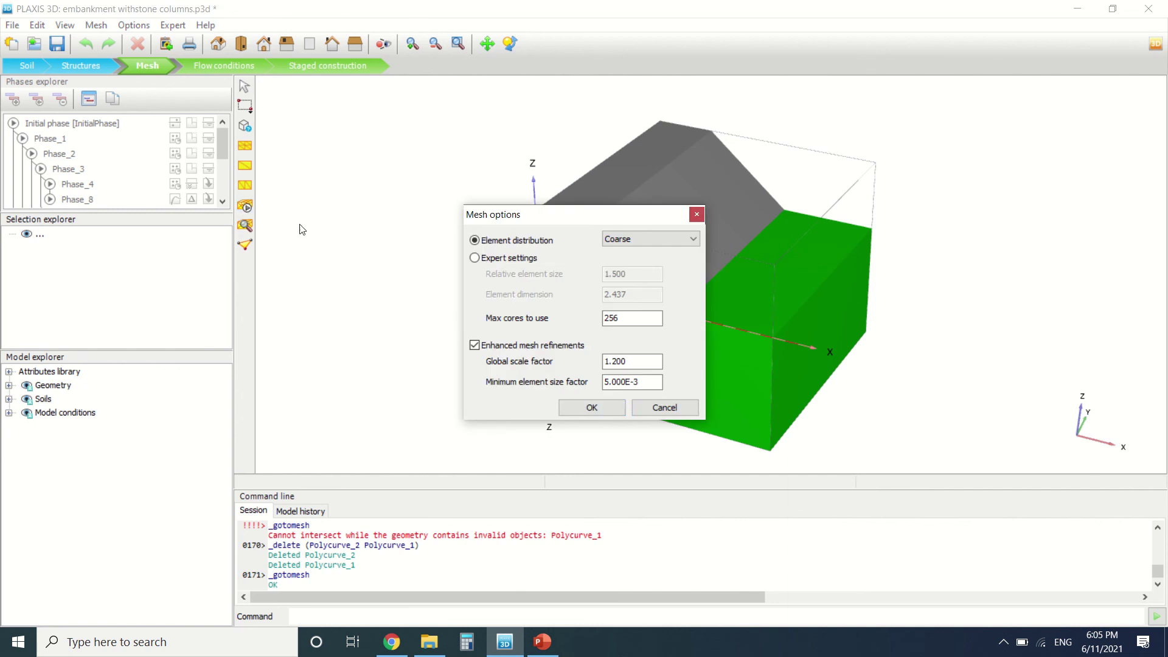
pyautogui.click(587, 408)
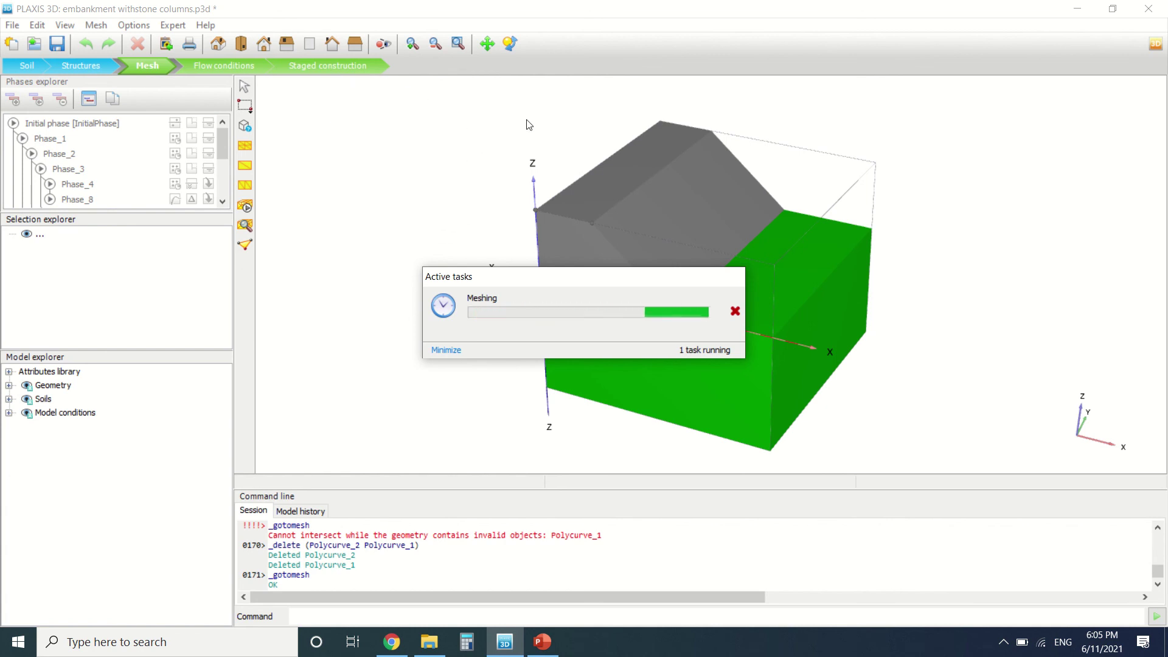
pyautogui.moveTo(565, 286); pyautogui.dragTo(490, 257)
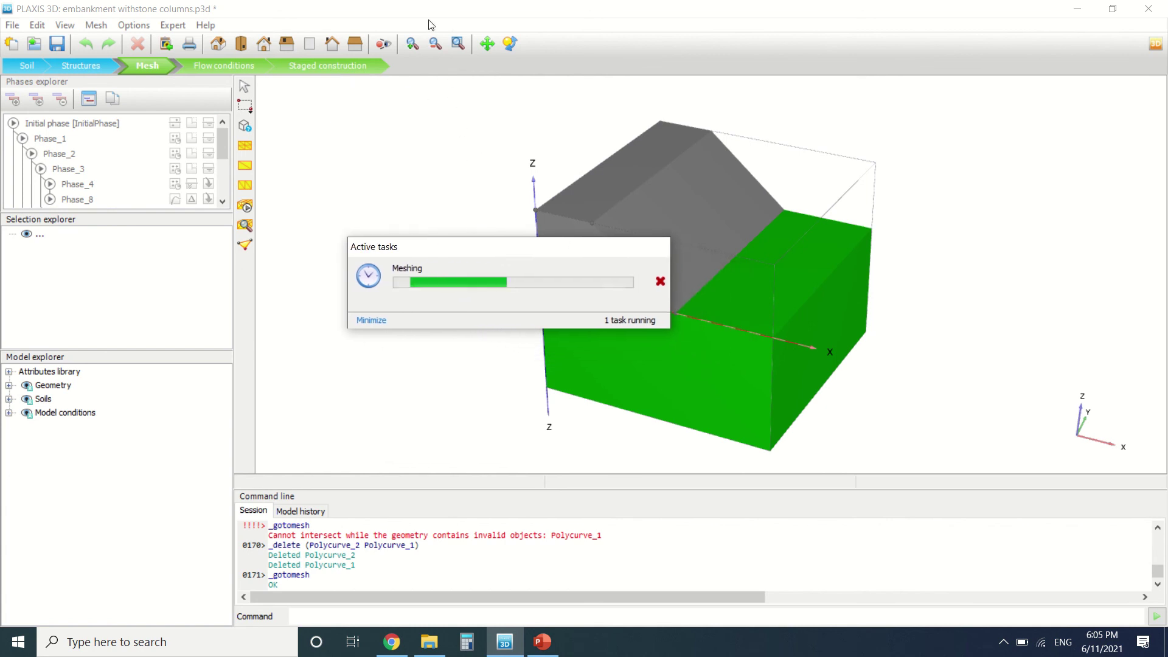
pyautogui.moveTo(480, 5)
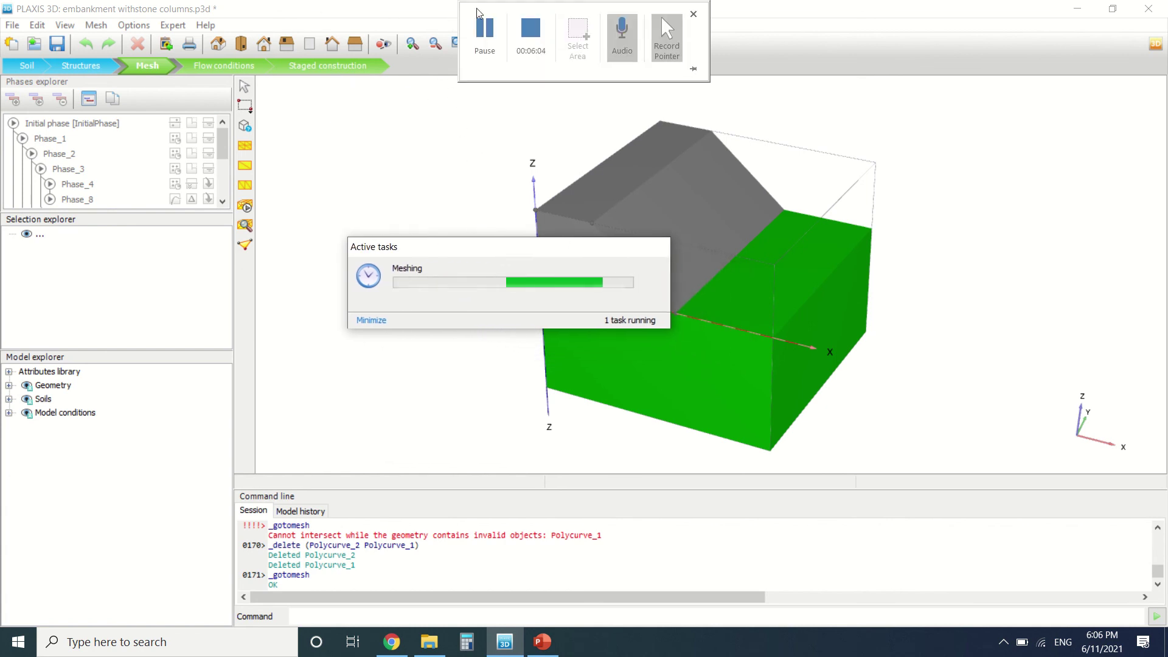
pyautogui.click(485, 41)
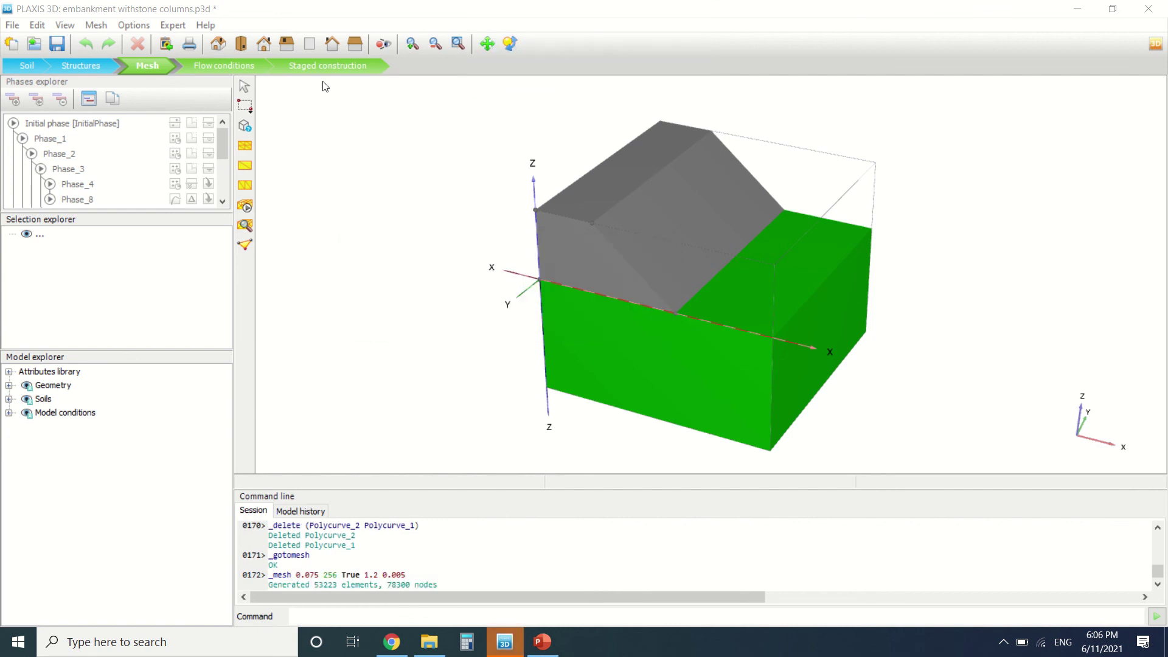
# Switch to Staged construction and start deleting old phases, beginning with Phase_1 and later phases.
pyautogui.click(323, 70)
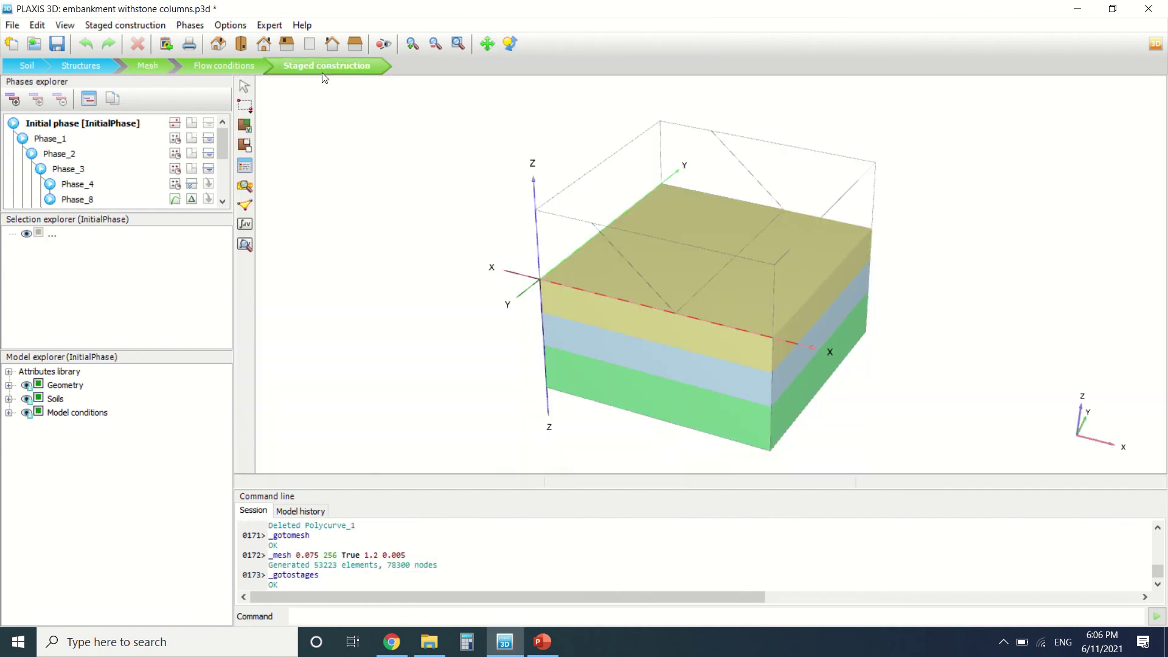
pyautogui.click(58, 154)
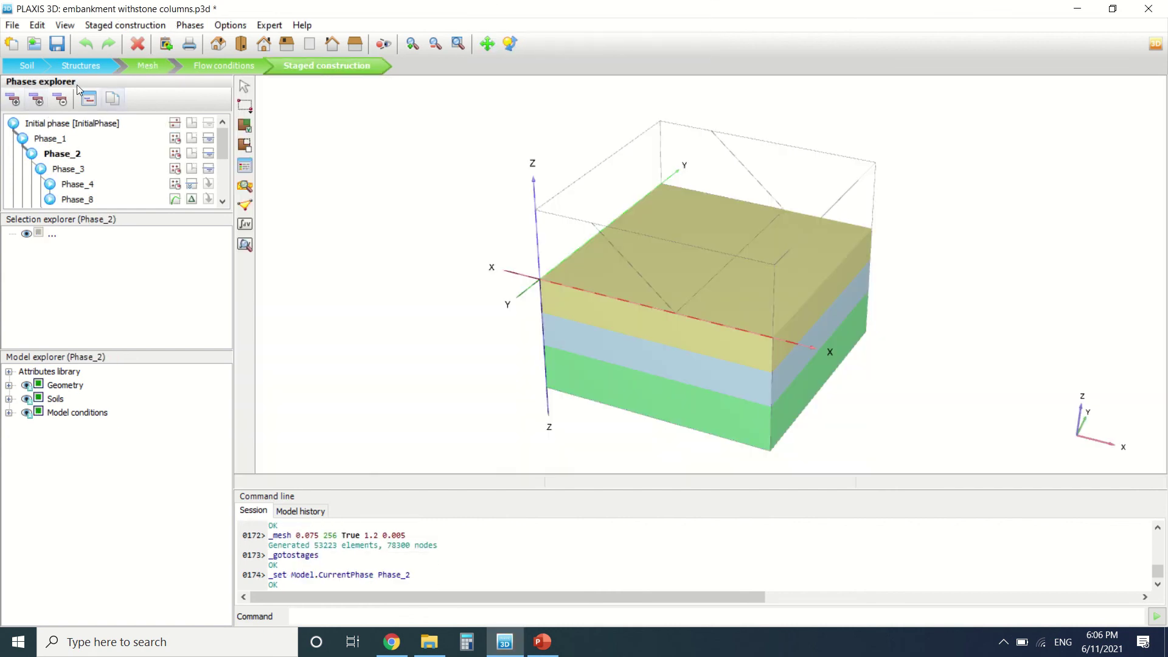
pyautogui.click(37, 98)
pyautogui.click(63, 99)
pyautogui.click(66, 99)
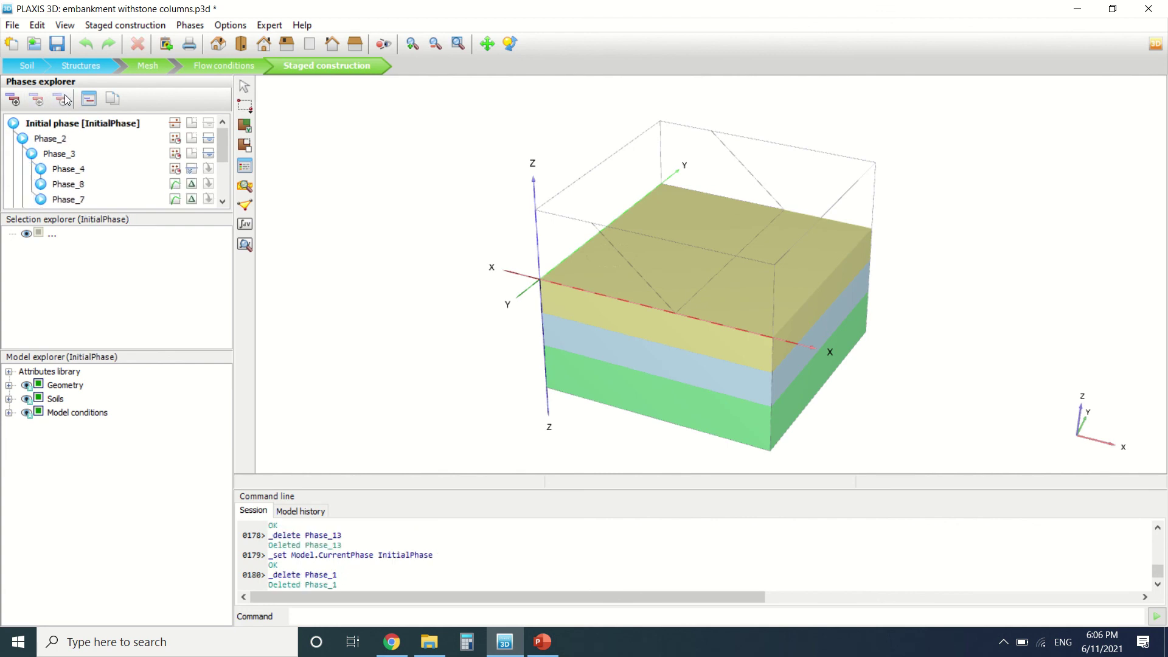
pyautogui.scroll(-3, 48, 193)
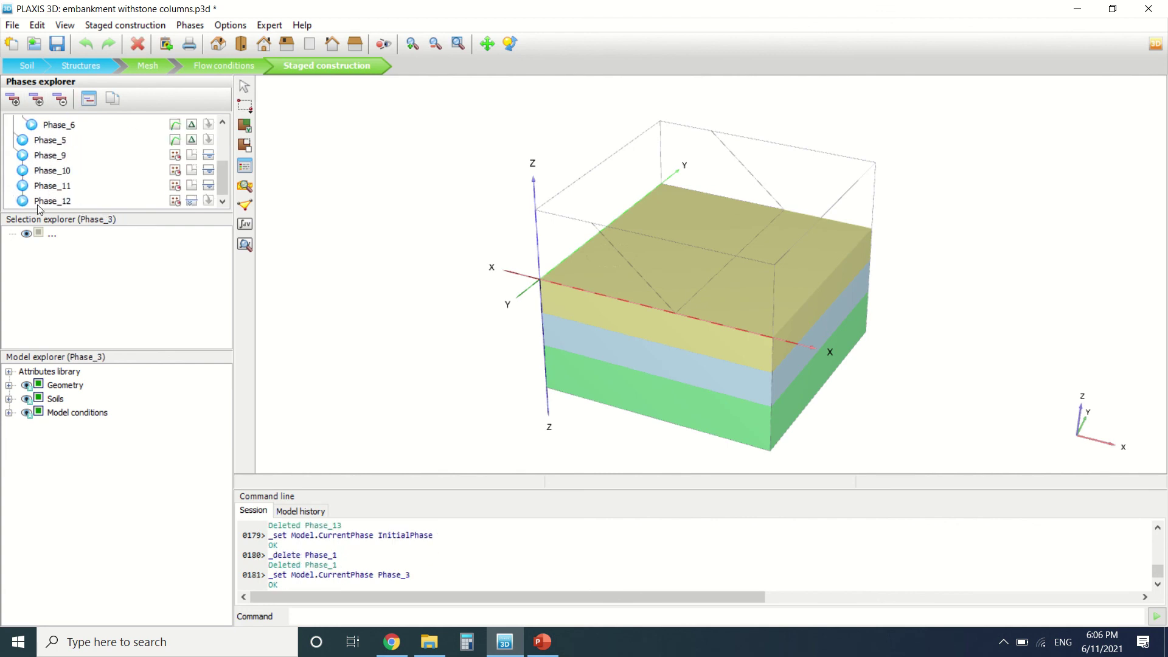
pyautogui.click(38, 205)
pyautogui.click(60, 101)
pyautogui.click(60, 101)
pyautogui.click(60, 101)
pyautogui.click(60, 101)
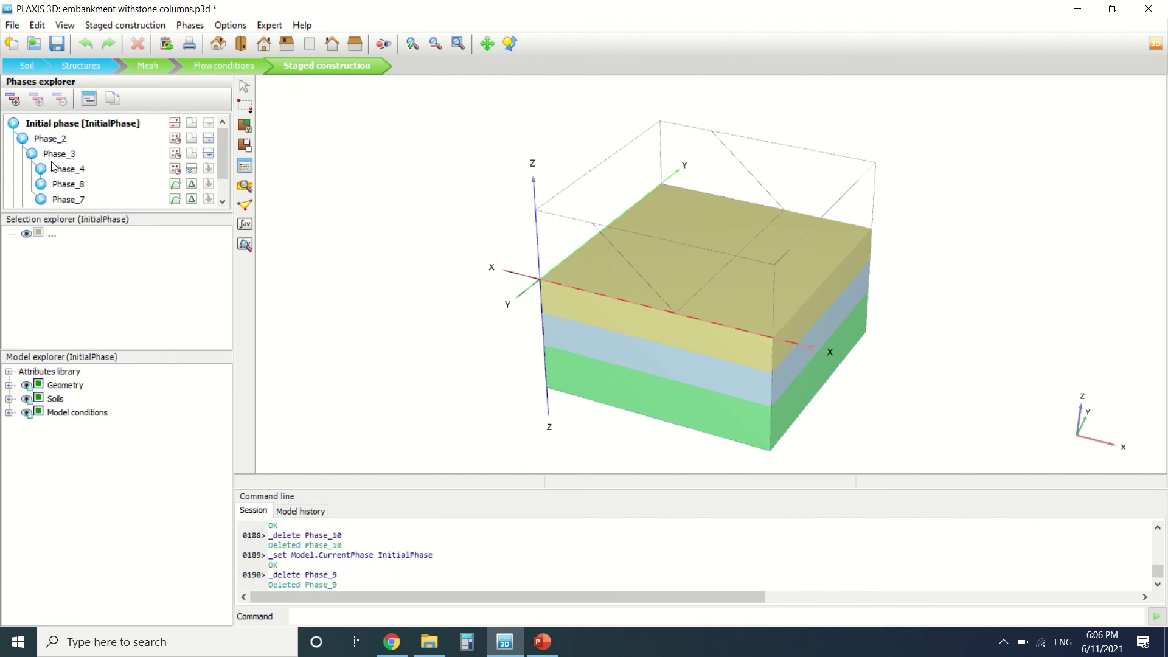
# Delete the remaining old phases, Phase_2 through Phase_8.
pyautogui.click(61, 202)
pyautogui.click(60, 100)
pyautogui.click(60, 100)
pyautogui.click(60, 100)
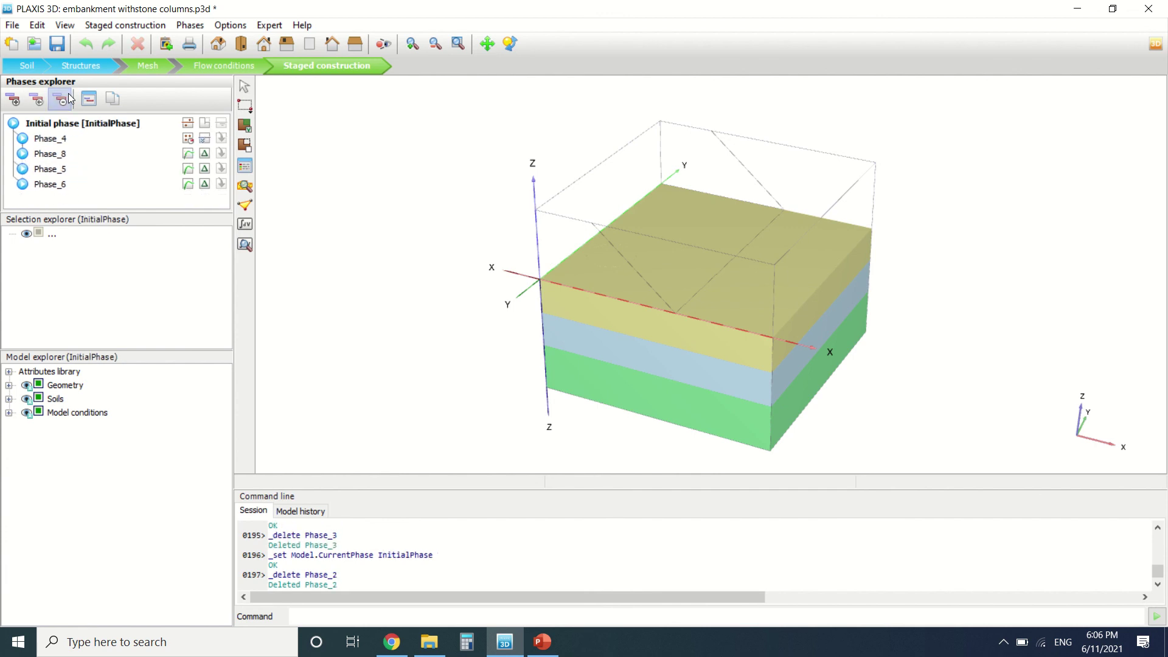
pyautogui.click(46, 184)
pyautogui.click(60, 100)
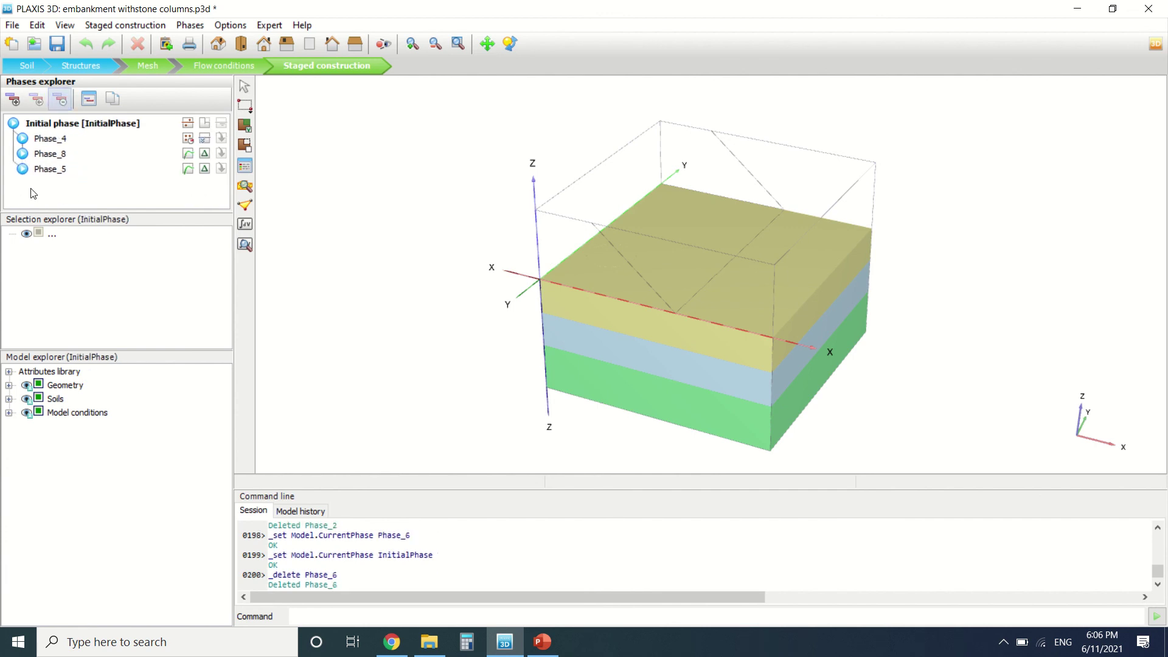
pyautogui.click(46, 169)
pyautogui.click(60, 100)
pyautogui.click(45, 154)
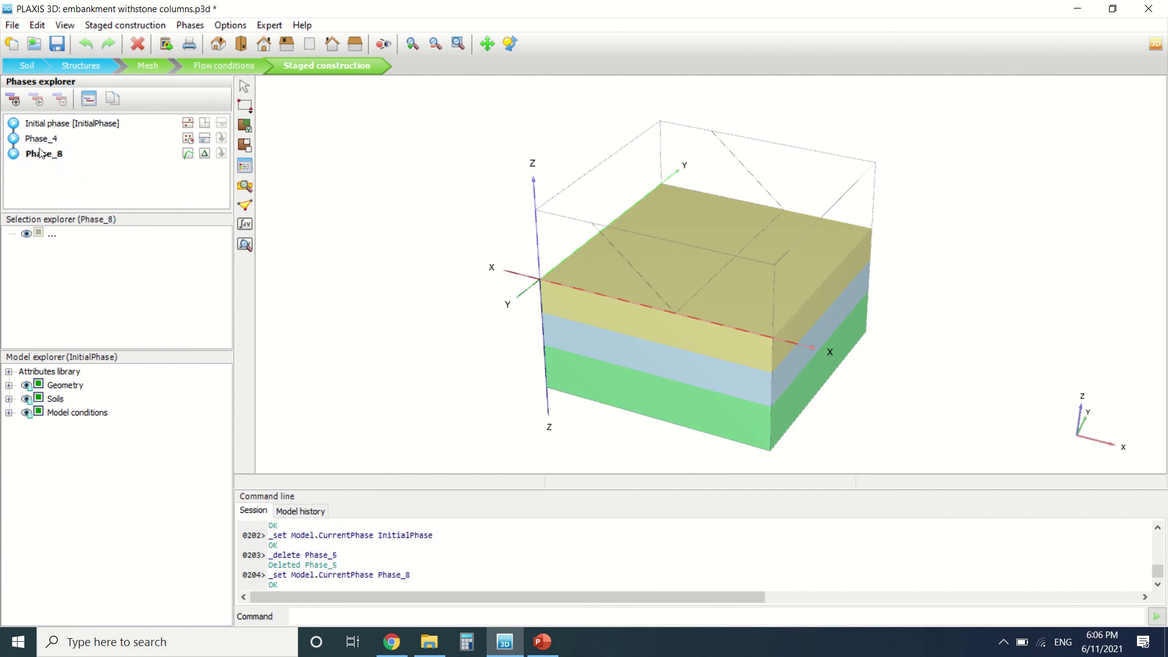
pyautogui.click(60, 100)
pyautogui.click(60, 100)
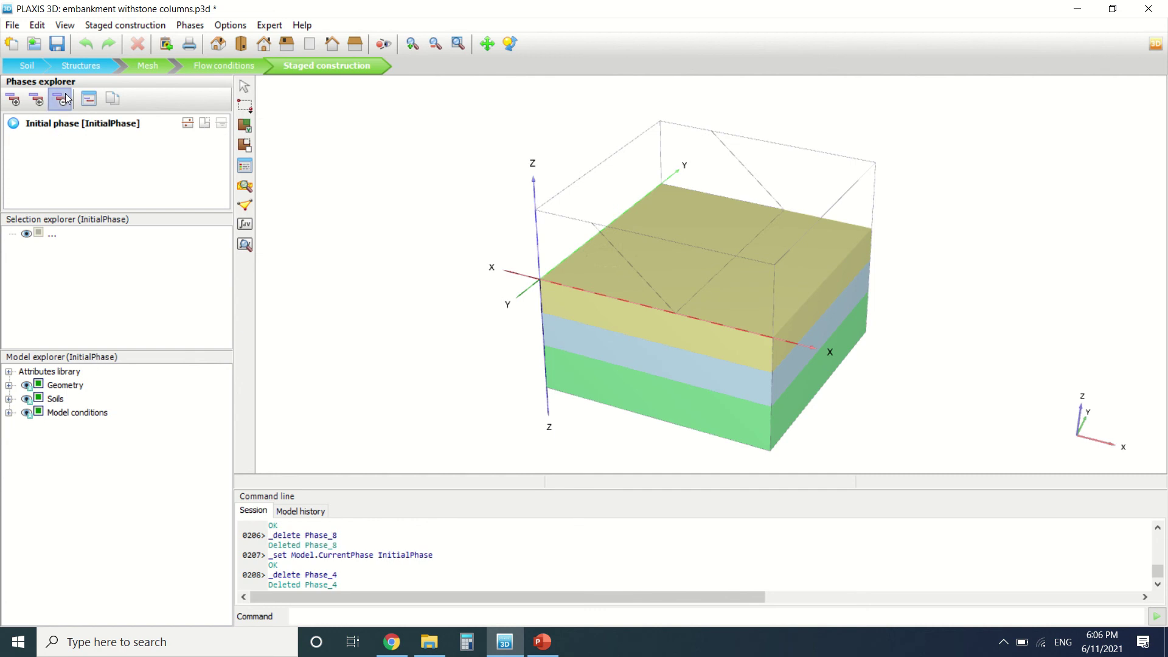
# Add Phase_1 and Phase_2 after the initial phase in the Phases window, then select Phase_1.
pyautogui.doubleClick(59, 125)
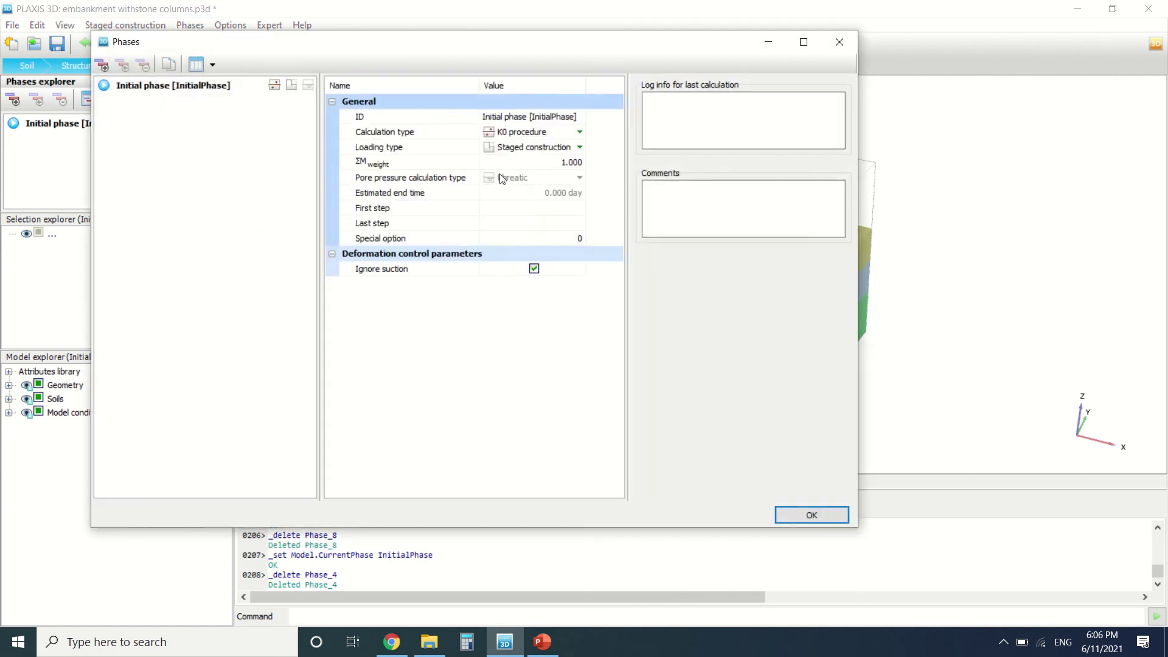
pyautogui.click(102, 65)
pyautogui.click(101, 65)
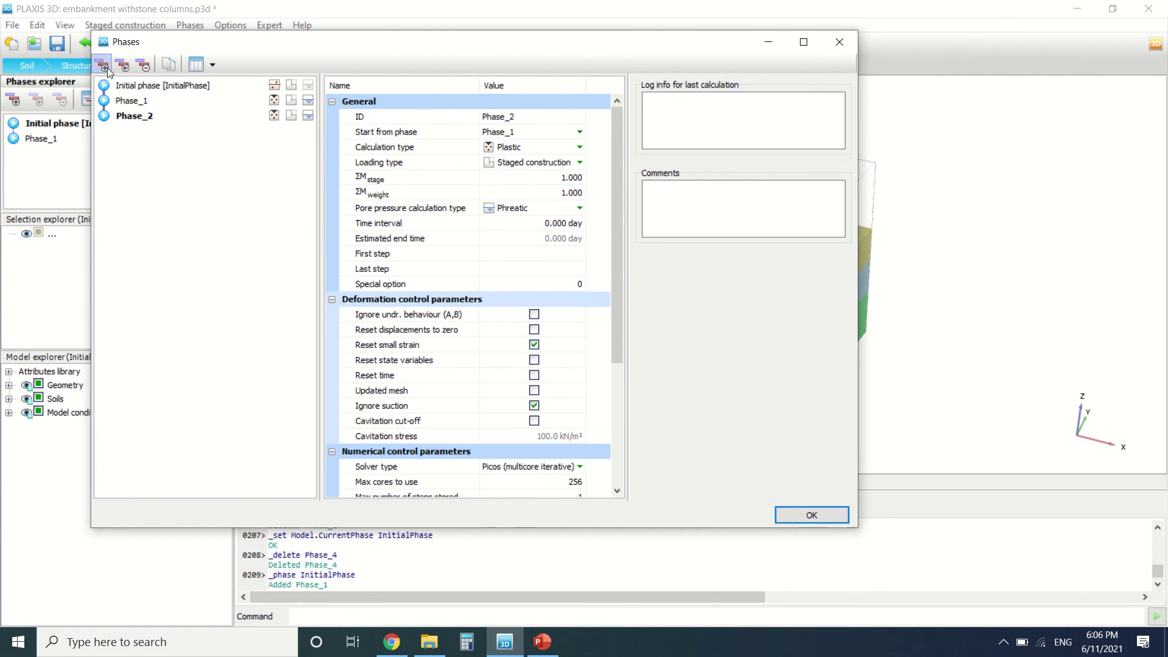
pyautogui.click(836, 43)
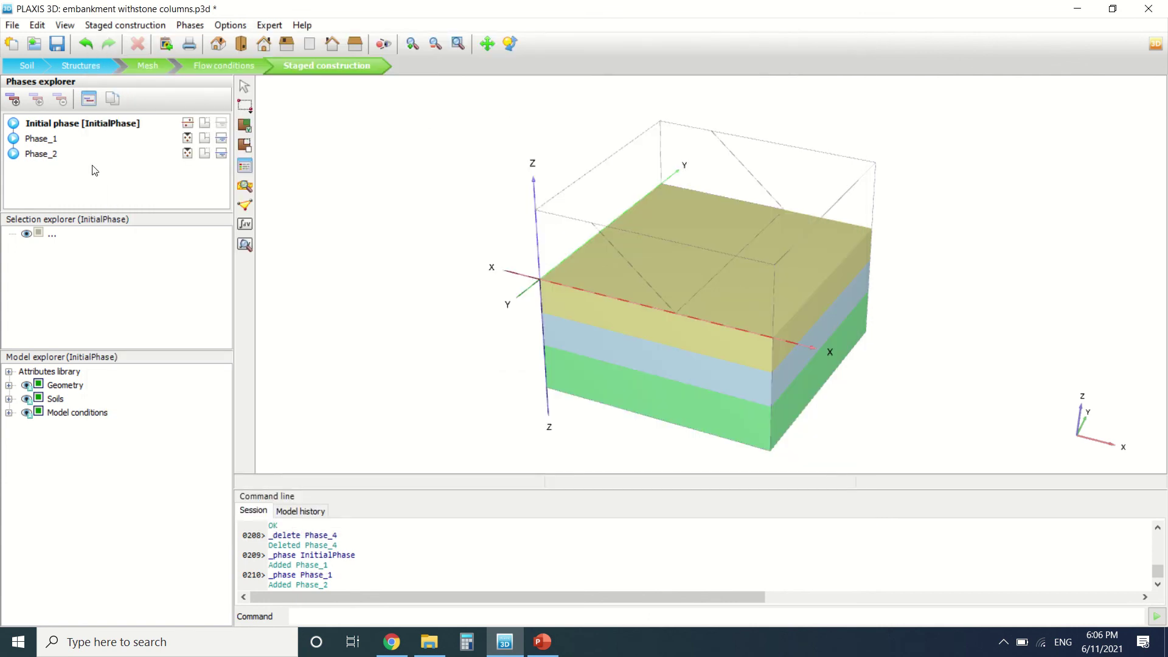
pyautogui.click(27, 142)
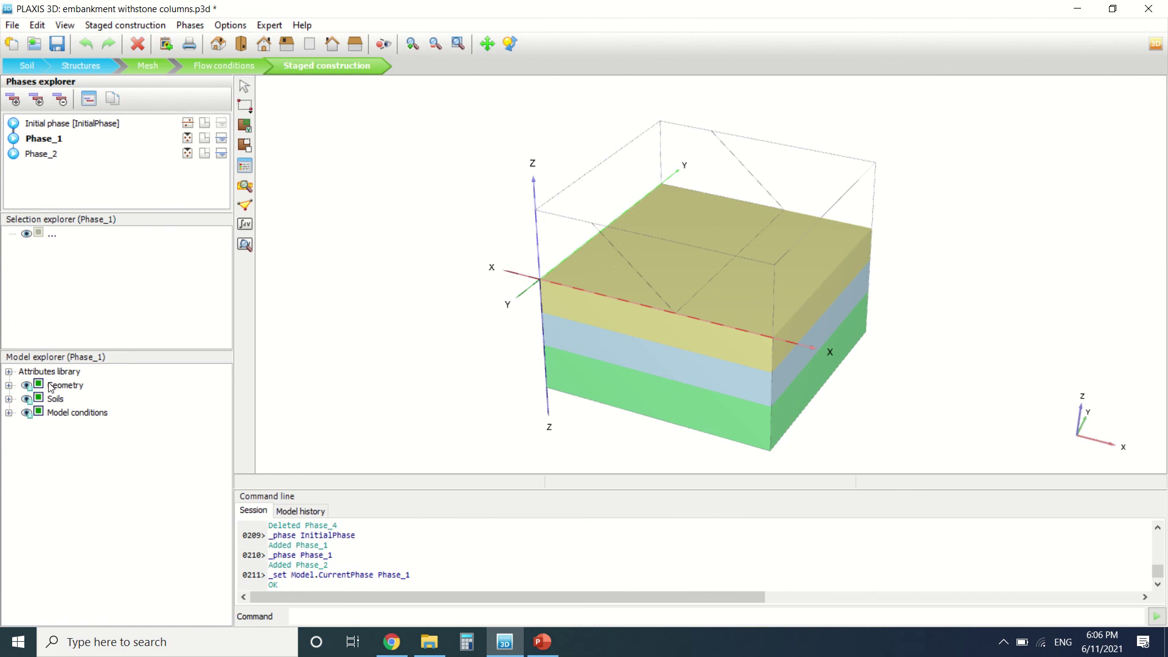
# Hide soil layers Soil_1, Soil_2 and Soil_5 and expand Soil_4 to show its sub-volume.
pyautogui.click(8, 412)
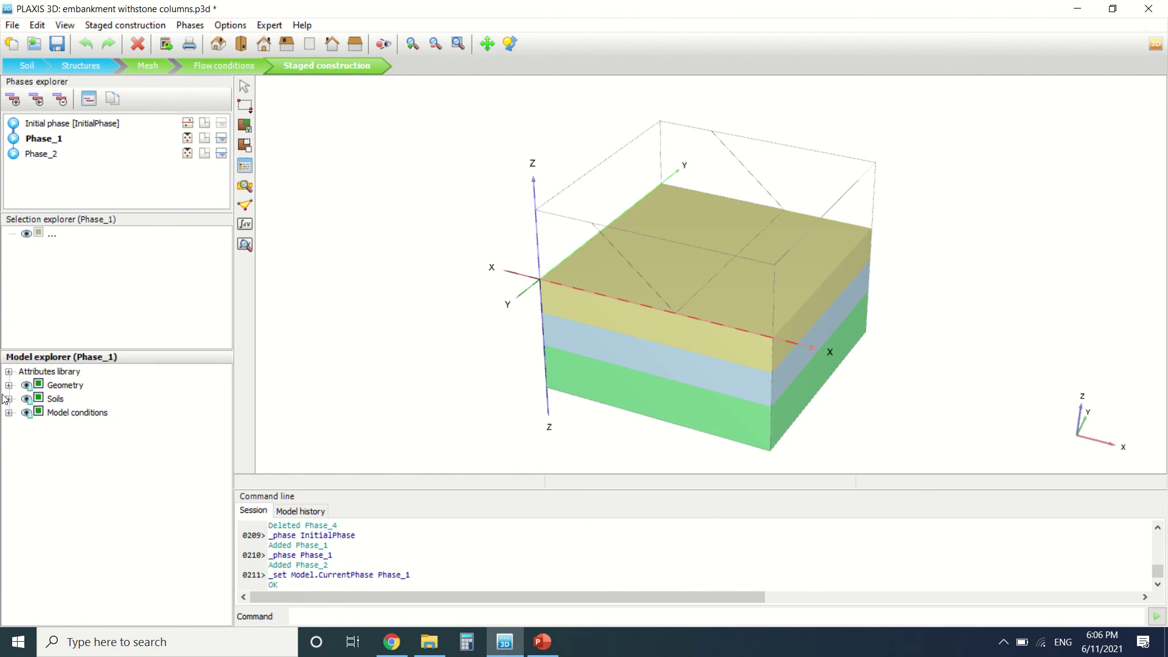
pyautogui.click(9, 398)
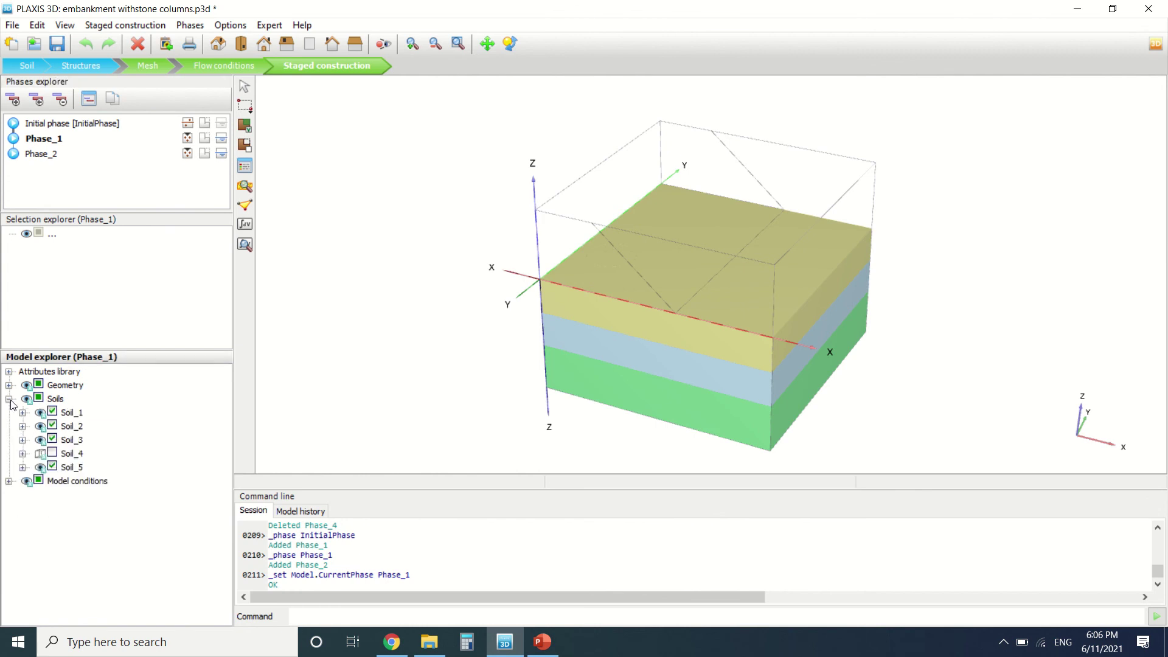
pyautogui.click(53, 453)
pyautogui.click(52, 452)
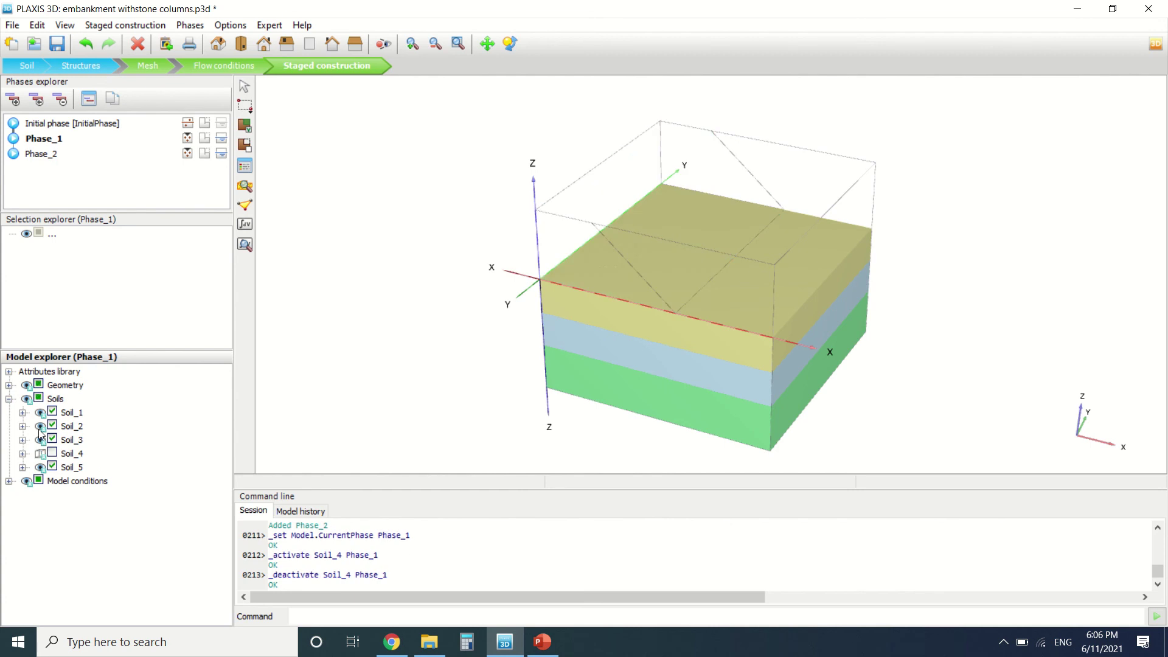
pyautogui.click(40, 426)
pyautogui.click(40, 412)
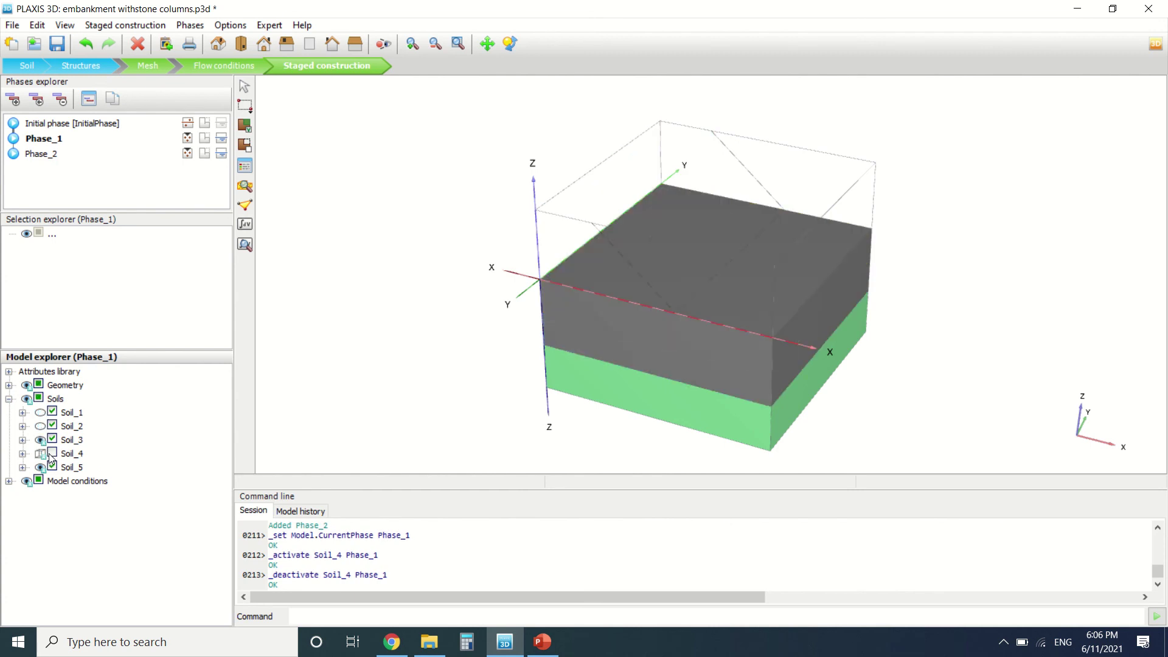
pyautogui.click(41, 467)
pyautogui.click(23, 454)
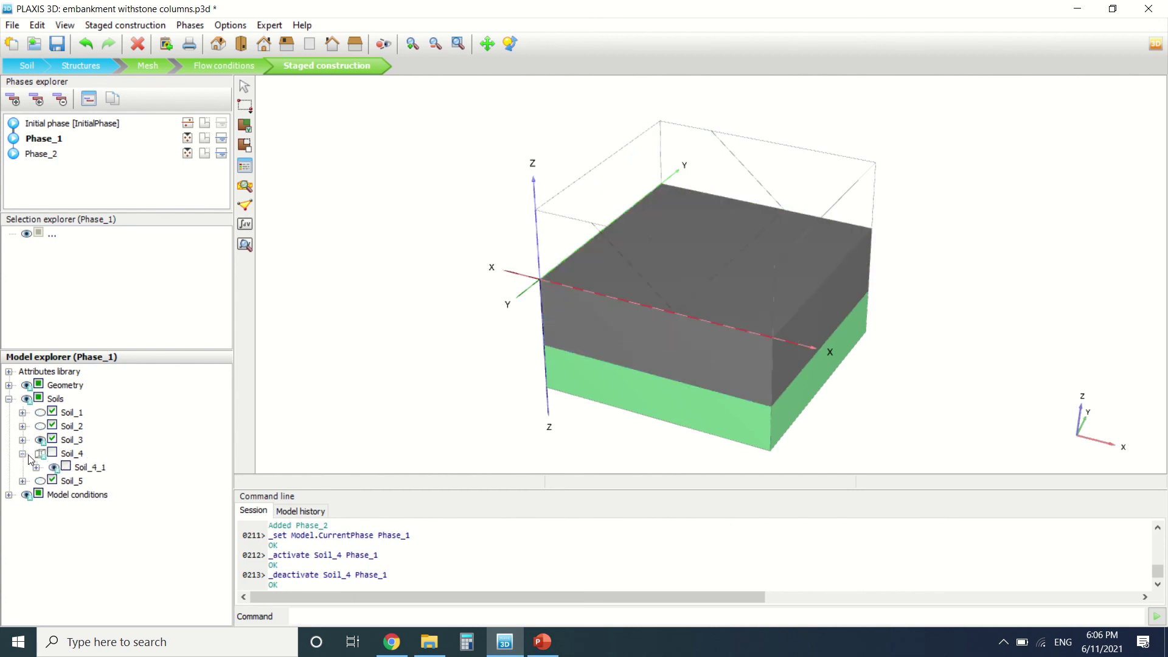
# Set column Volume_2 active and embankment Volume_1 inactive in Phase_1, then activate Volume_1 in Phase_2.
pyautogui.click(9, 385)
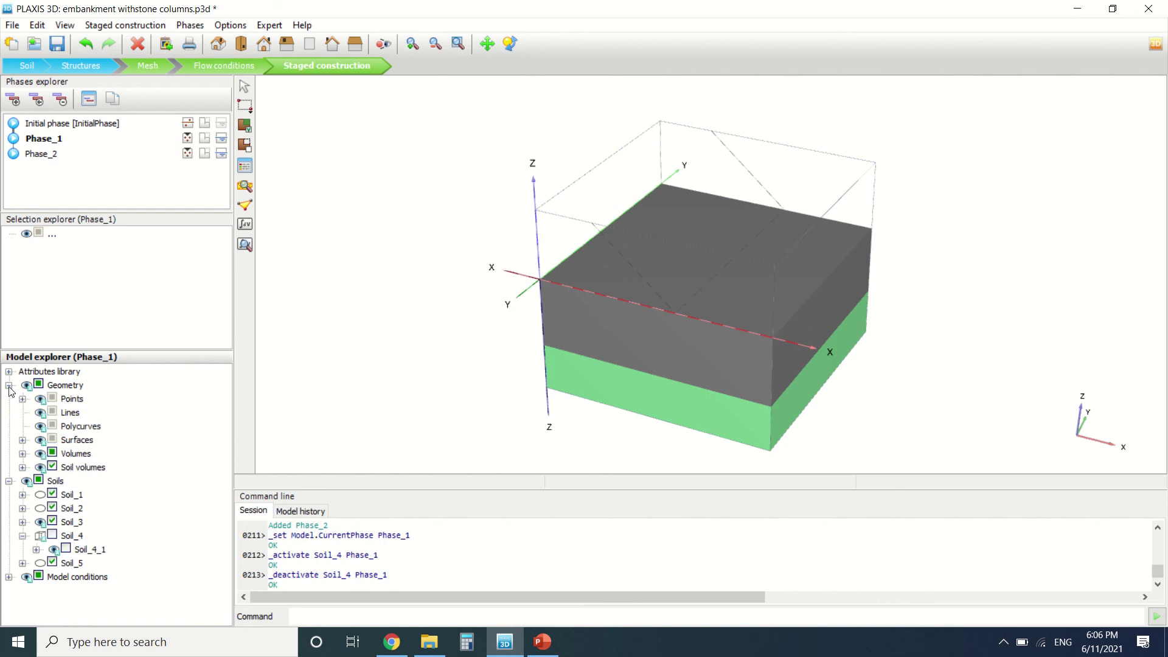
pyautogui.click(23, 454)
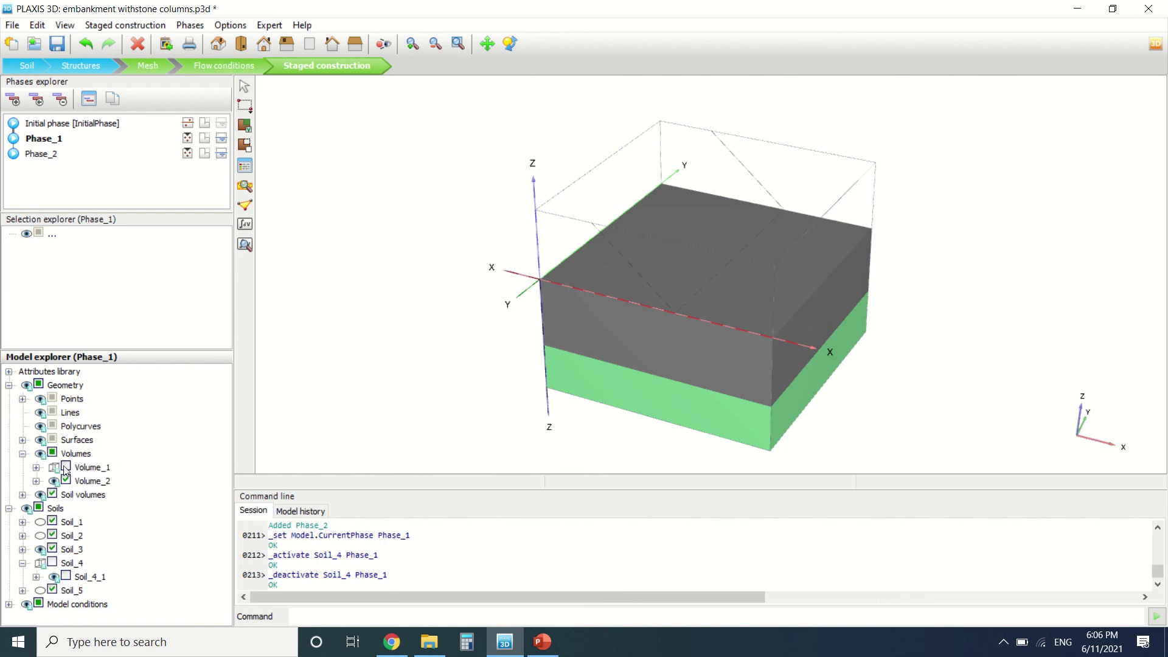
pyautogui.click(66, 467)
pyautogui.click(66, 467)
pyautogui.click(66, 480)
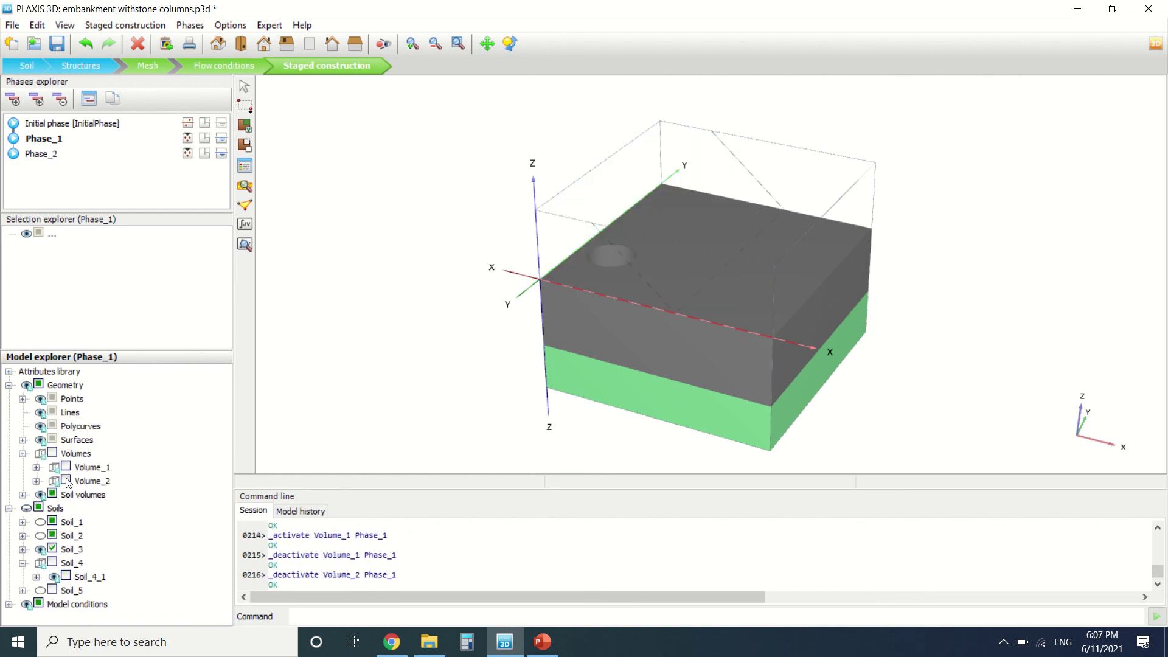
pyautogui.click(66, 480)
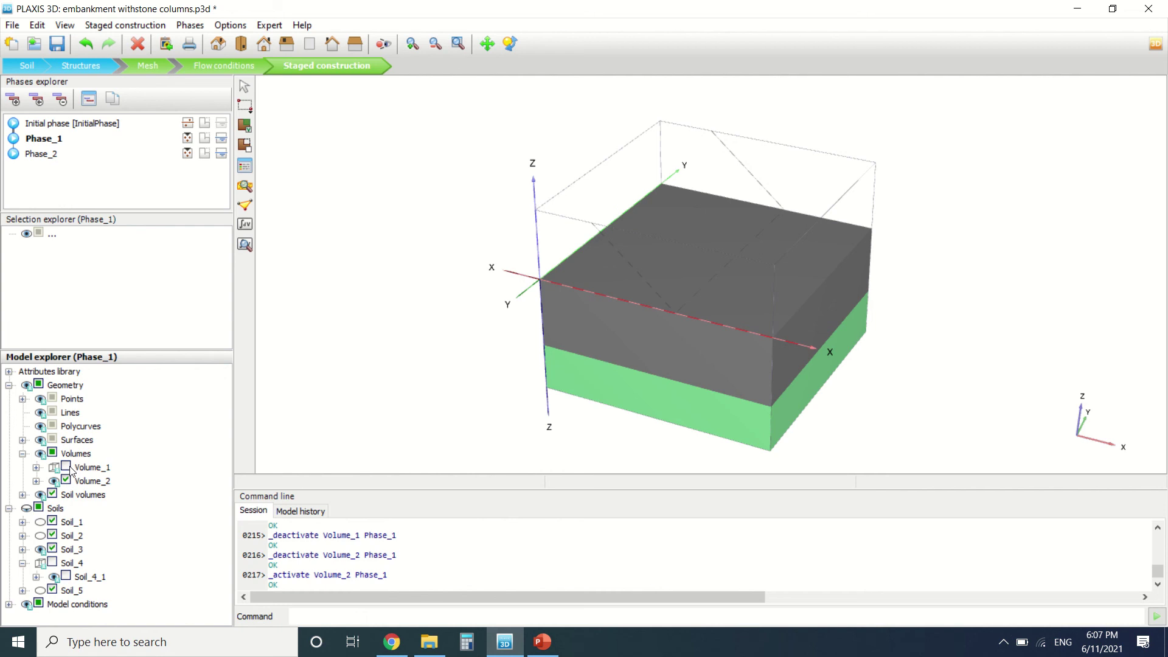
pyautogui.click(65, 467)
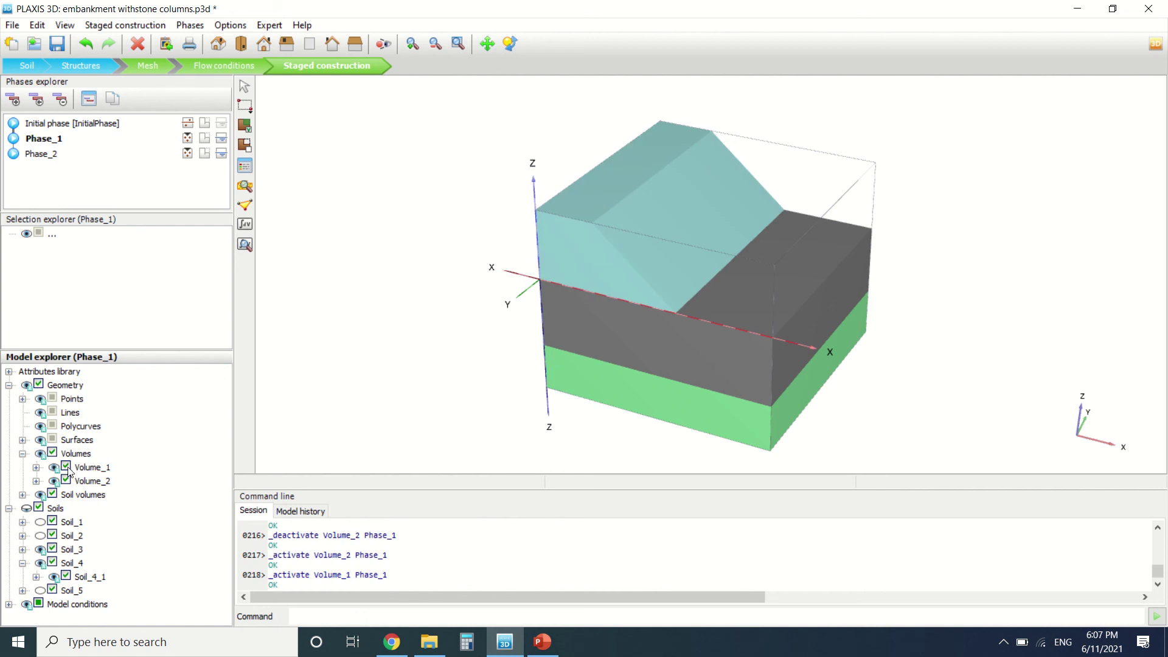
pyautogui.click(67, 467)
pyautogui.click(45, 153)
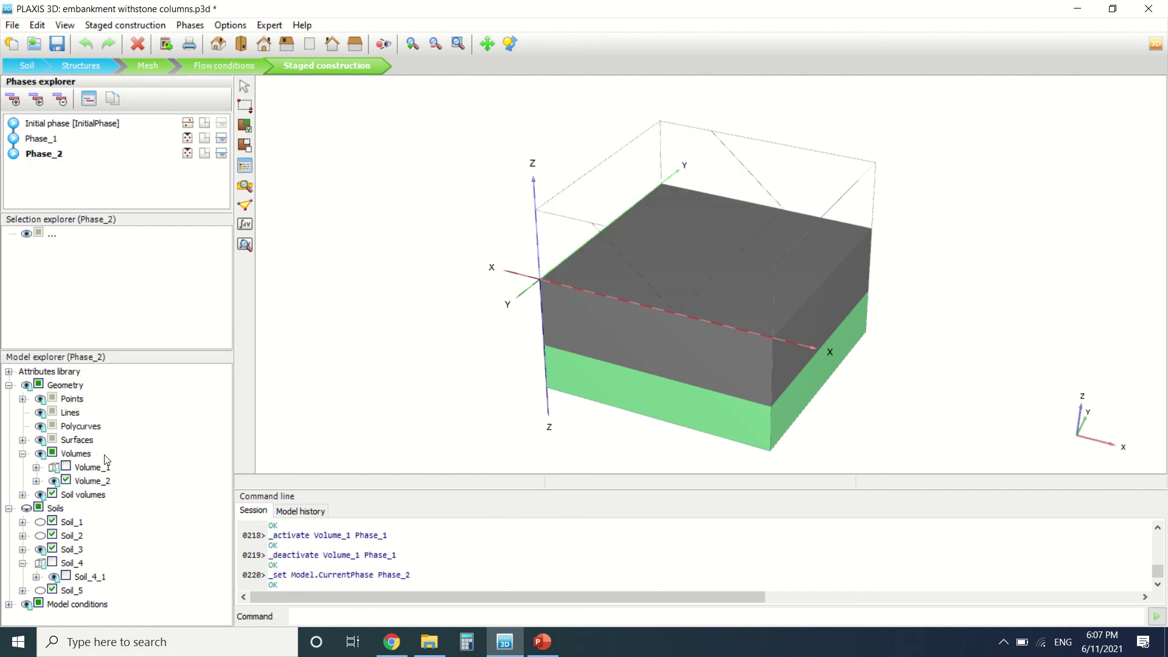
pyautogui.click(66, 467)
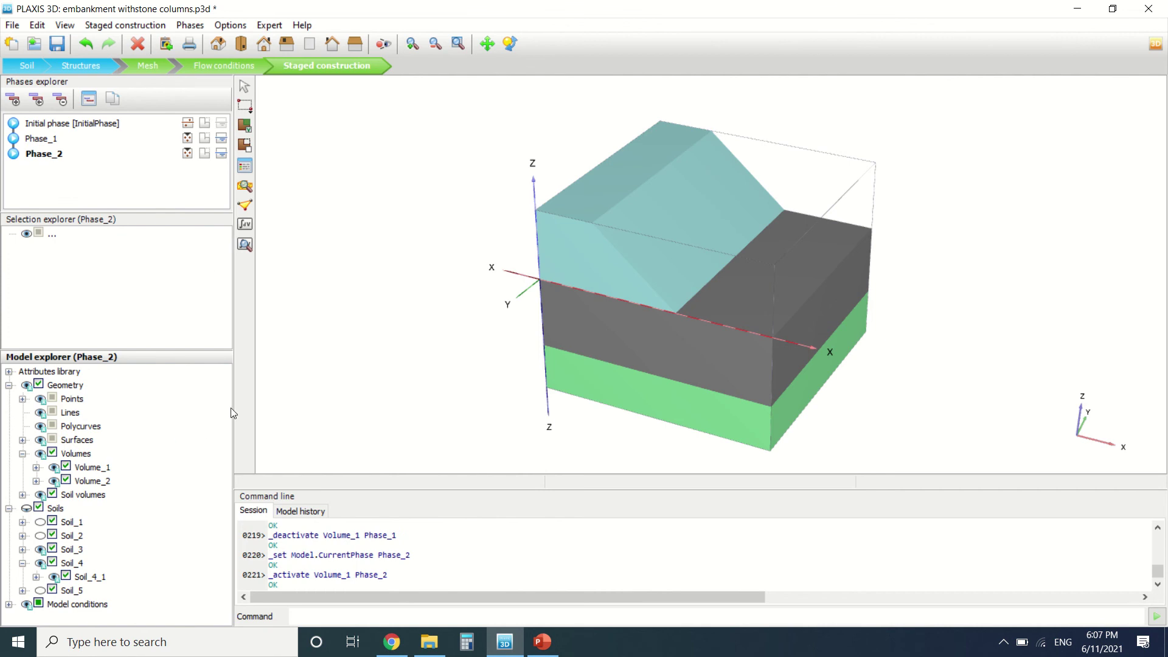